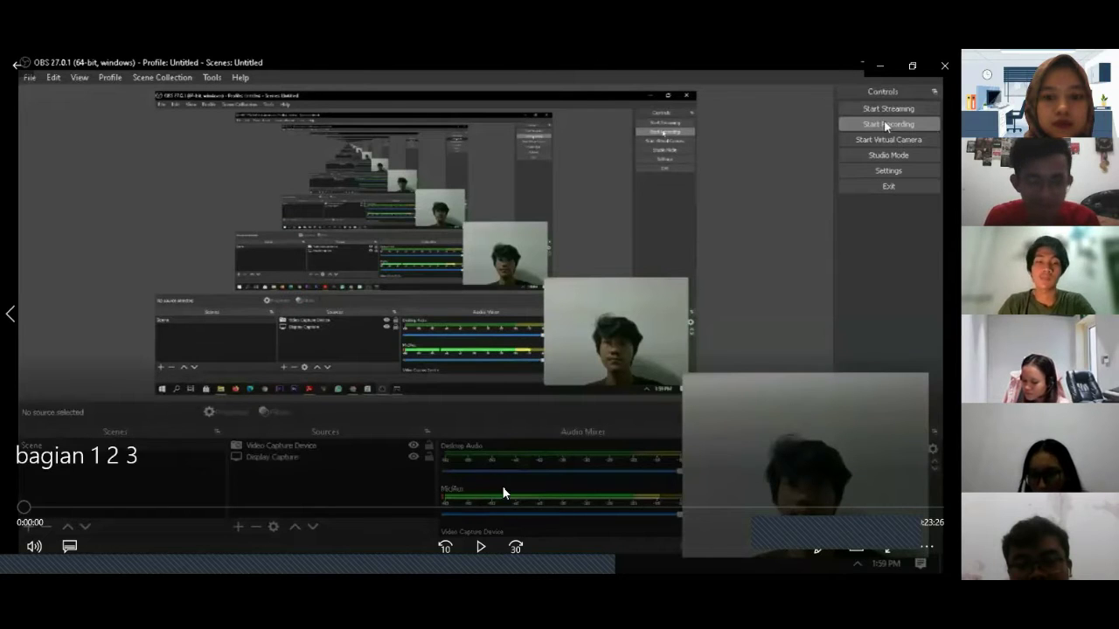
Start playback of the "bagian 1 2 3" recording and mute its sound
{"action": "left_click", "coordinate": [473, 548]}
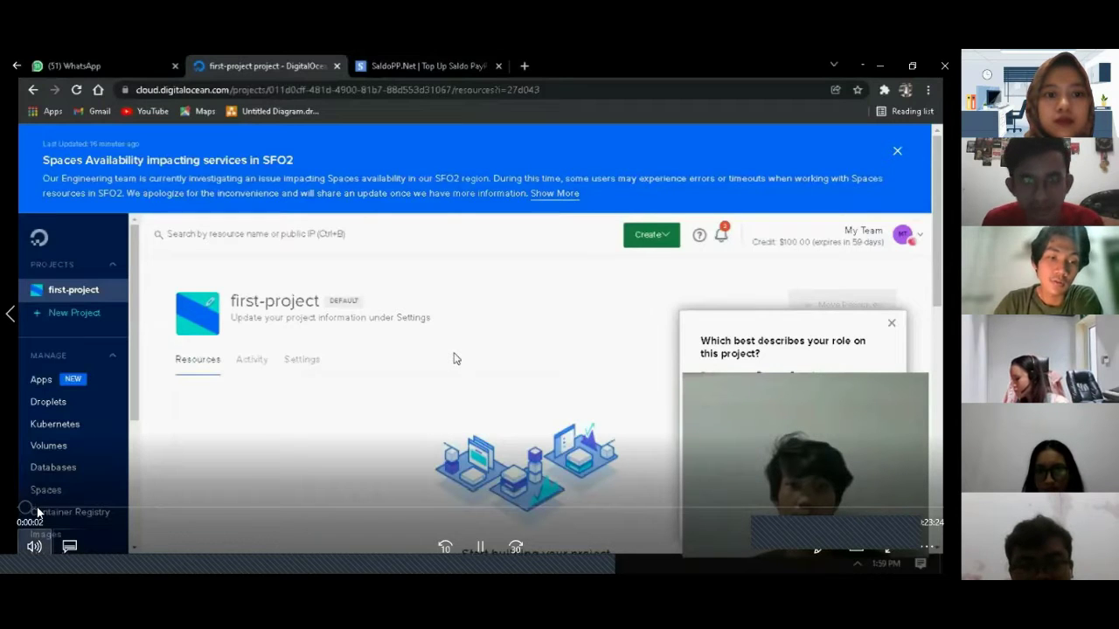
{"action": "left_click", "coordinate": [35, 546]}
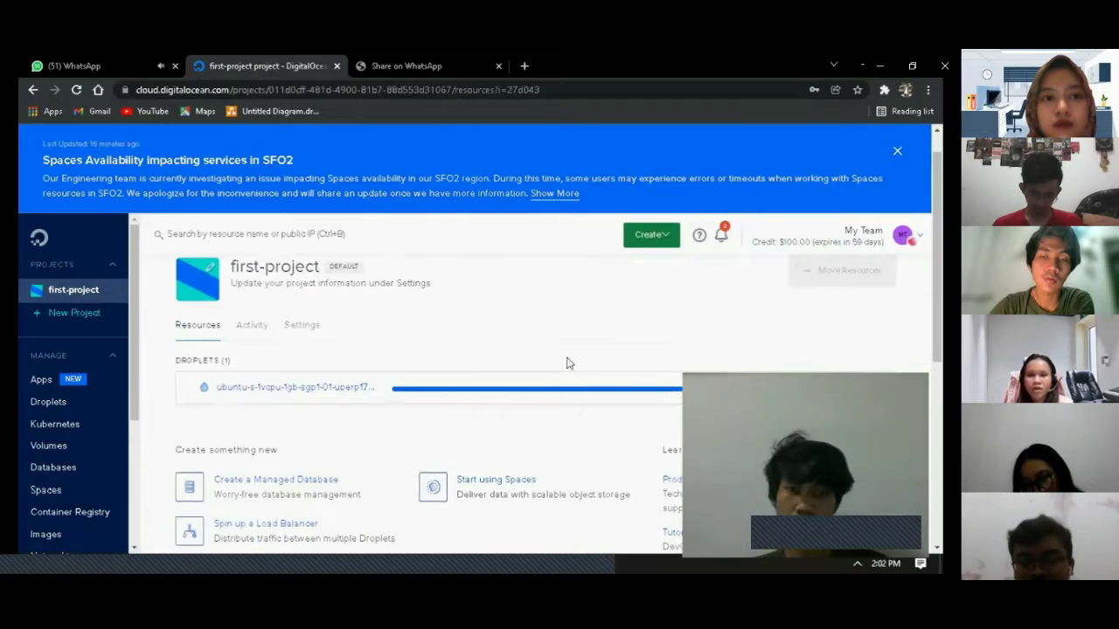
{"action": "mouse_move", "coordinate": [24, 461]}
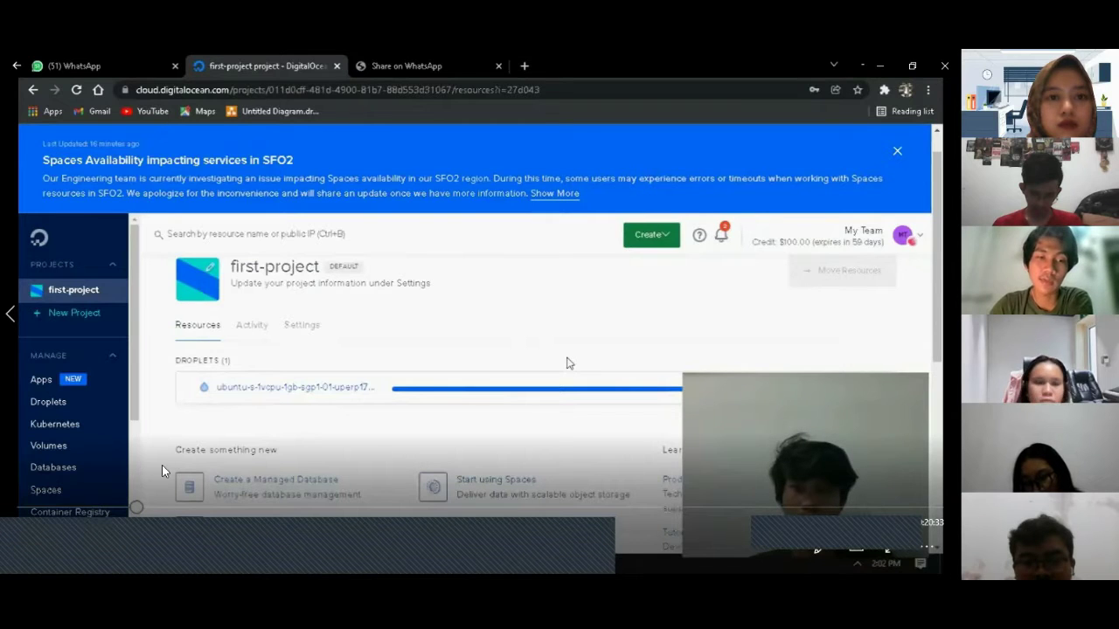
{"action": "mouse_move", "coordinate": [62, 503]}
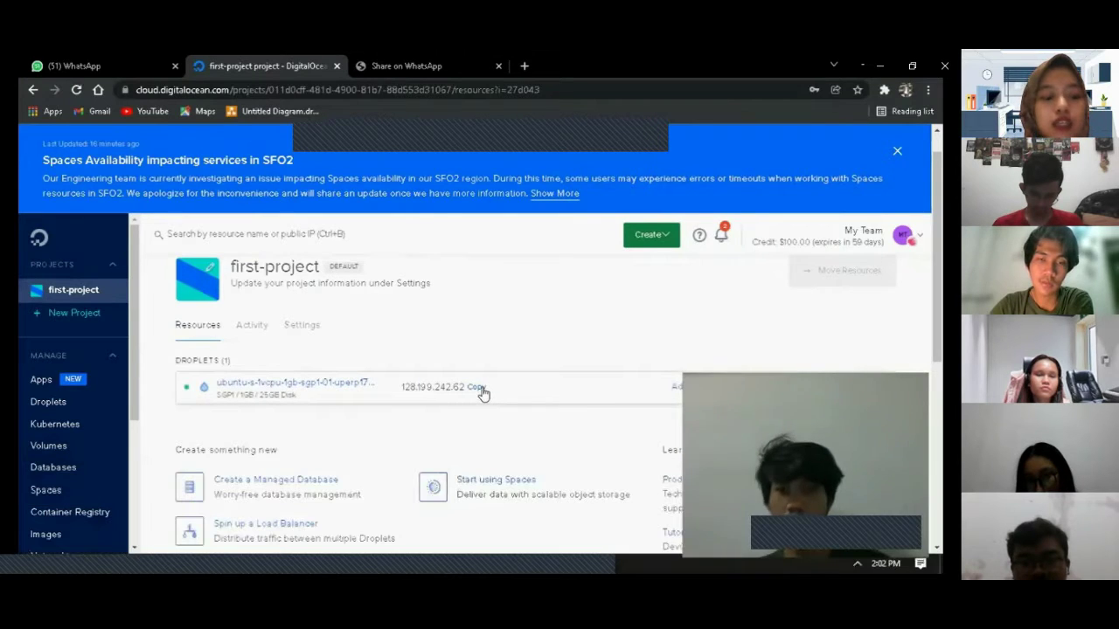
{"action": "left_click", "coordinate": [477, 387]}
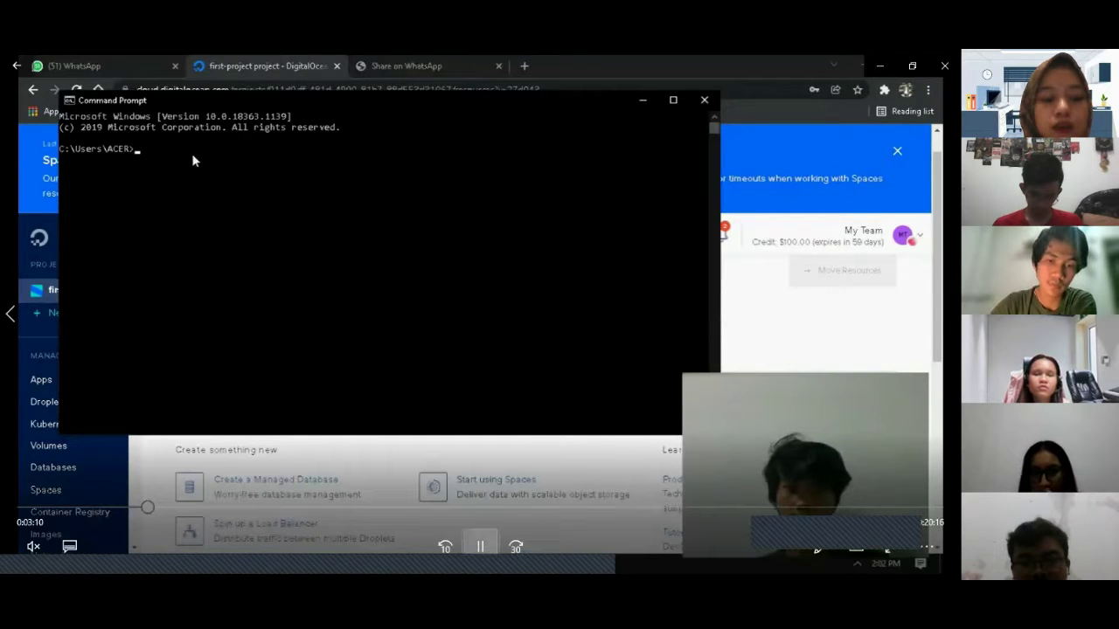
{"action": "type", "text": "ss"}
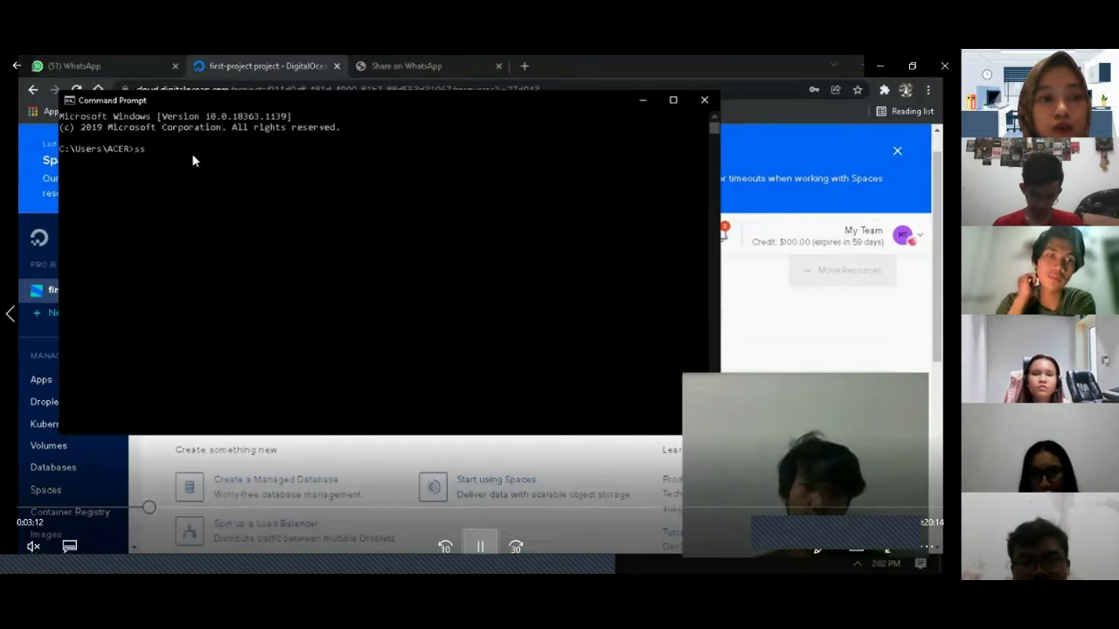
{"action": "type", "text": "h"}
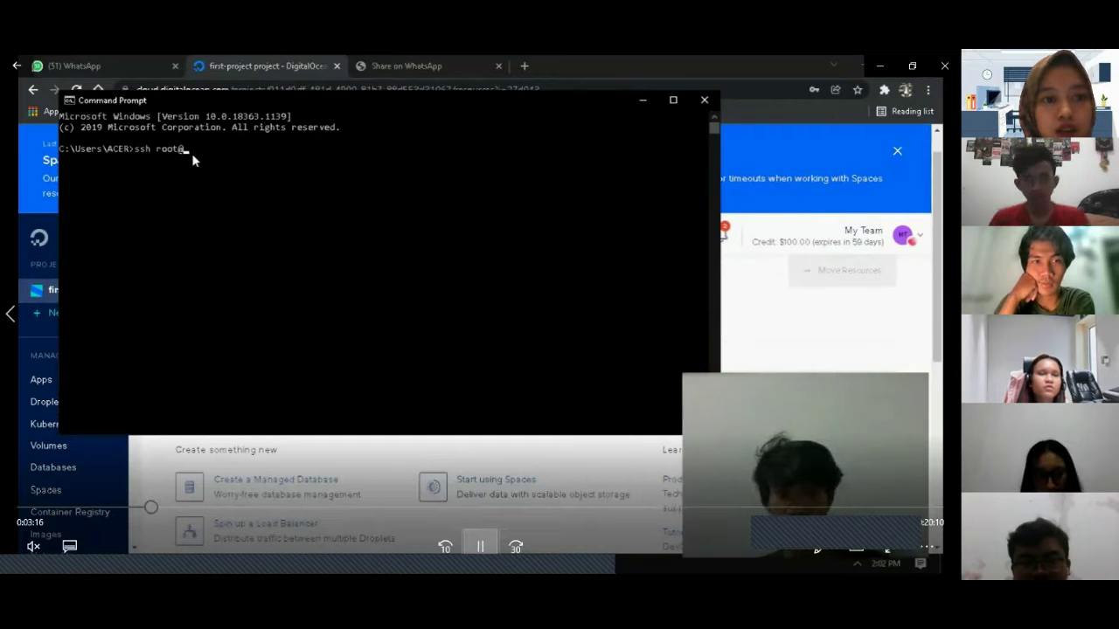
{"action": "type", "text": " root@"}
{"action": "key", "text": "ctrl+v"}
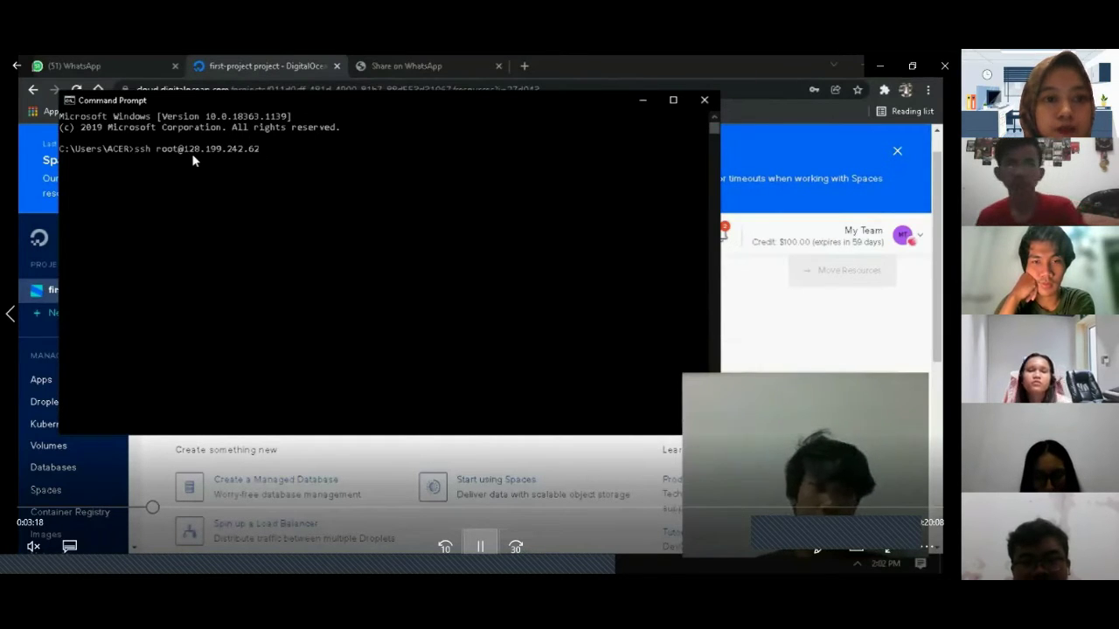
{"action": "key", "text": "Return"}
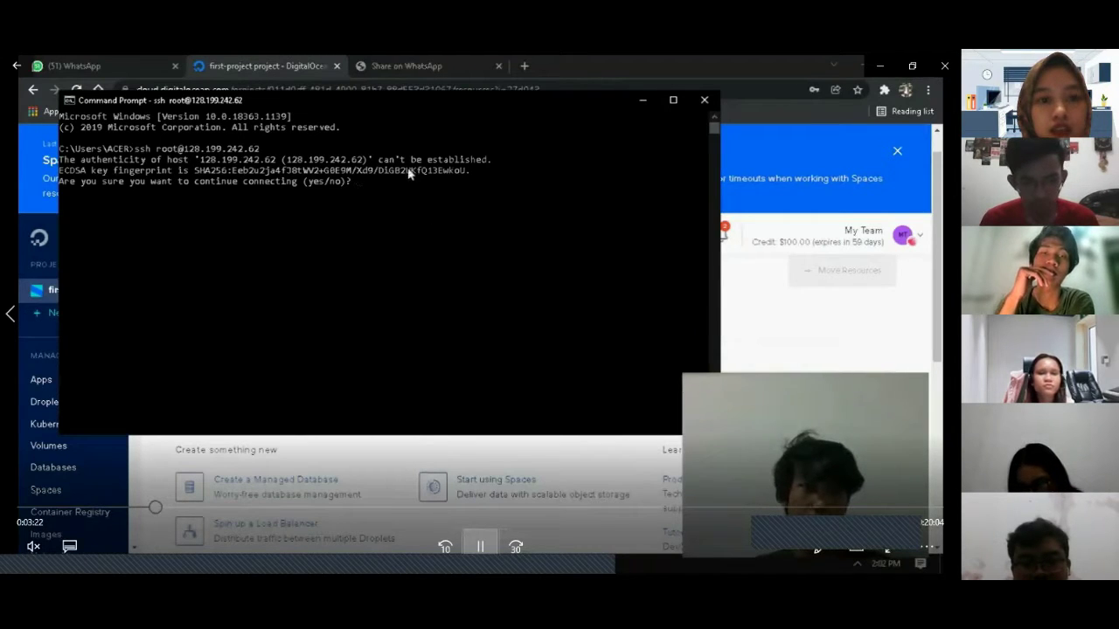
{"action": "type", "text": "yes"}
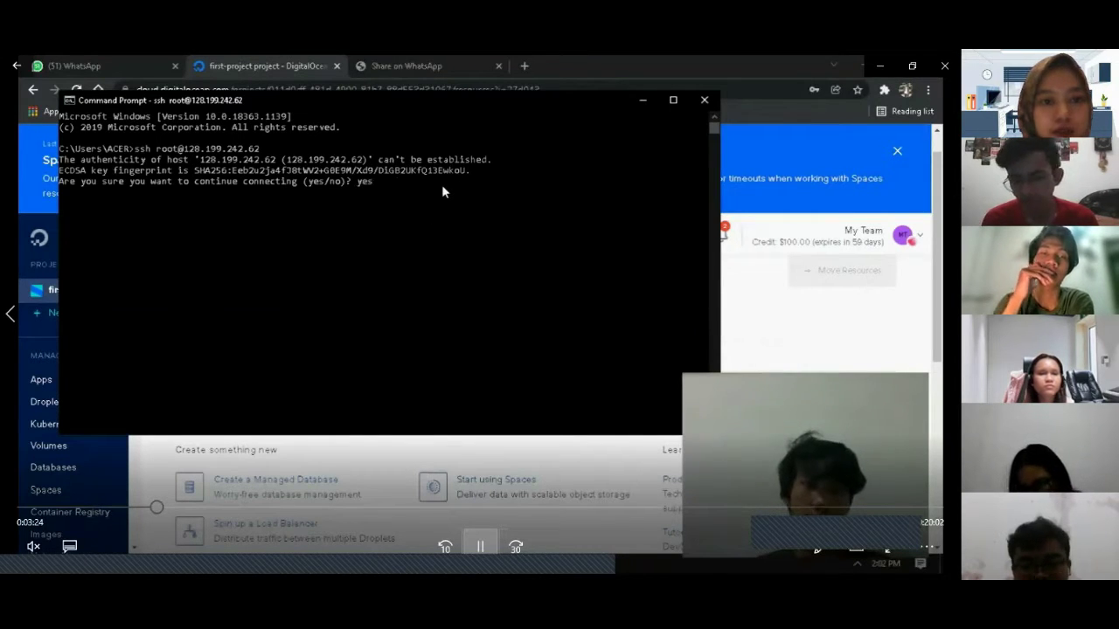
{"action": "key", "text": "Return"}
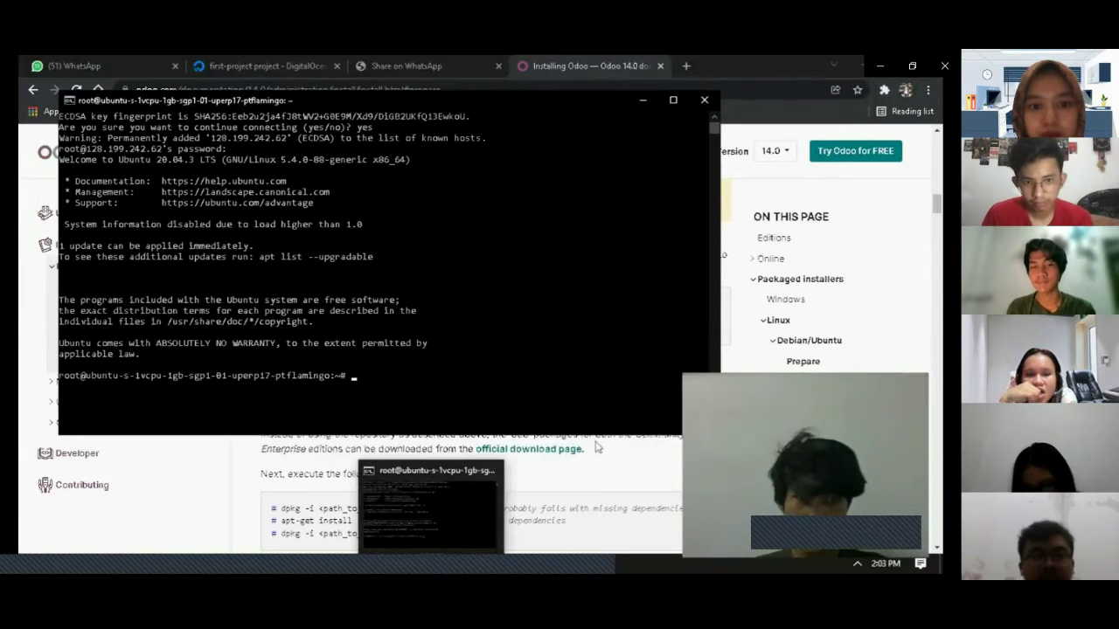
Copy the wget command for odoo.key from the Odoo docs' Repository section and run it in the server terminal
{"action": "left_click", "coordinate": [429, 564]}
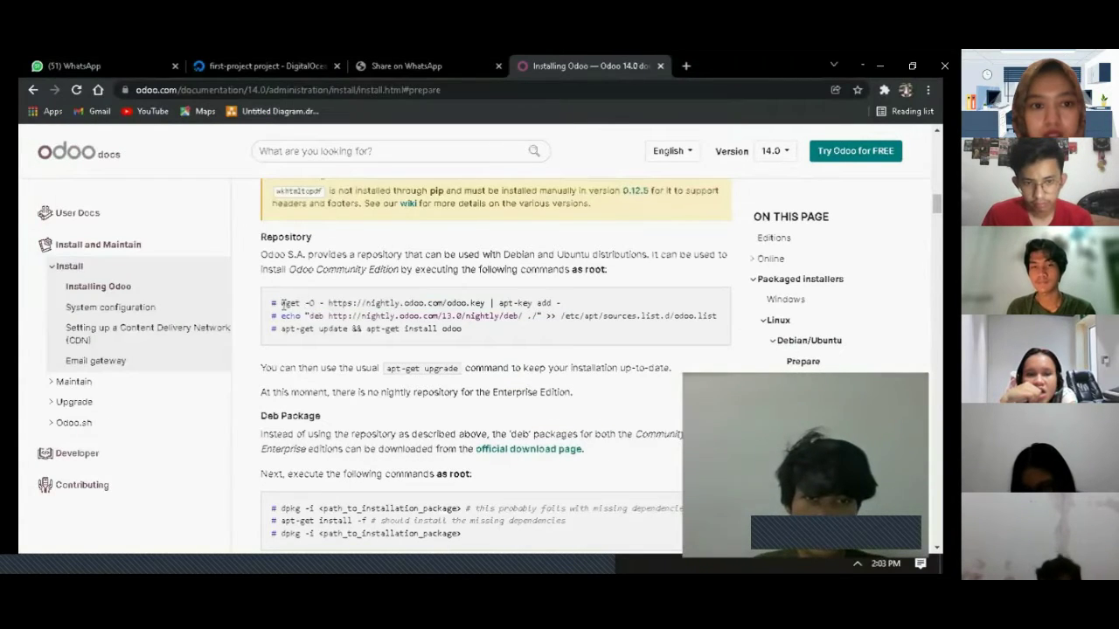
{"action": "left_click_drag", "start_coordinate": [282, 303], "coordinate": [561, 302]}
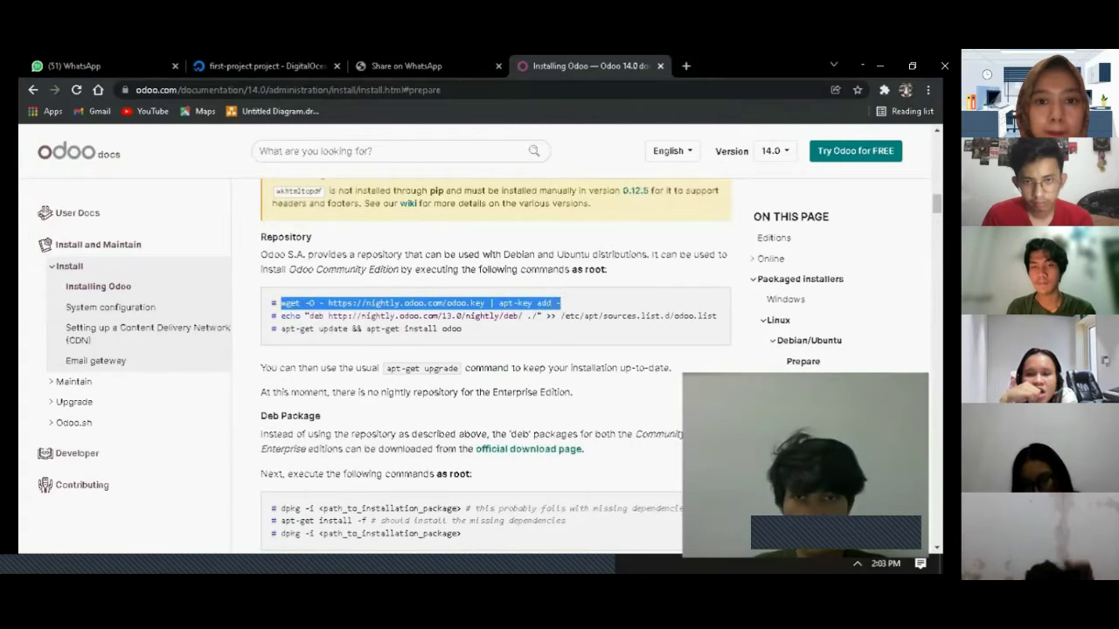
{"action": "right_click", "coordinate": [560, 302]}
{"action": "left_click", "coordinate": [591, 315]}
{"action": "mouse_move", "coordinate": [429, 564]}
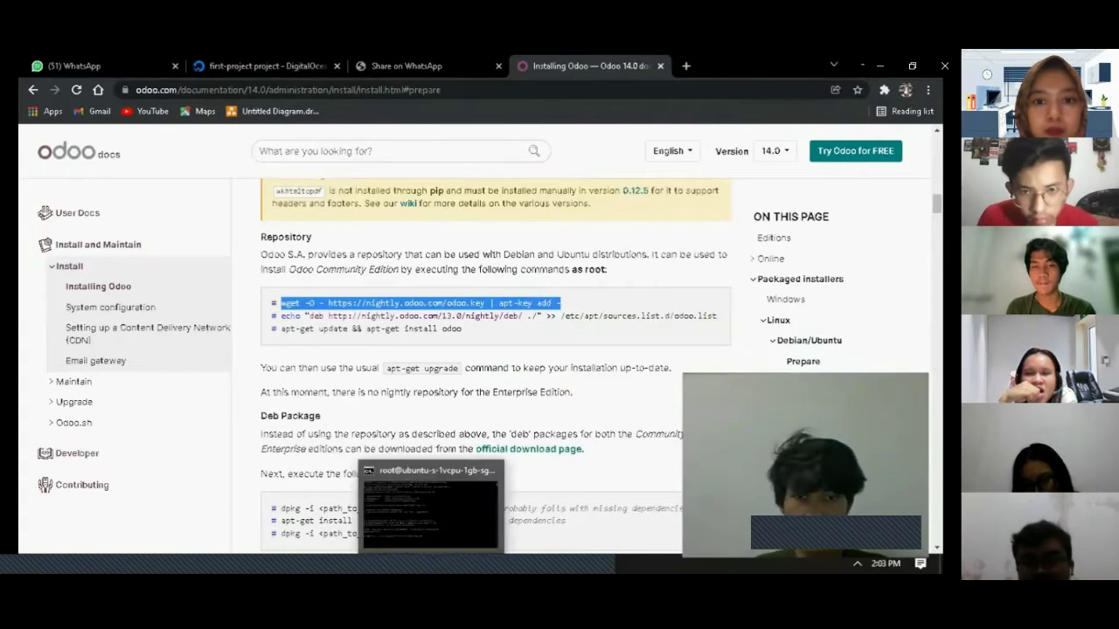
{"action": "left_click", "coordinate": [402, 472]}
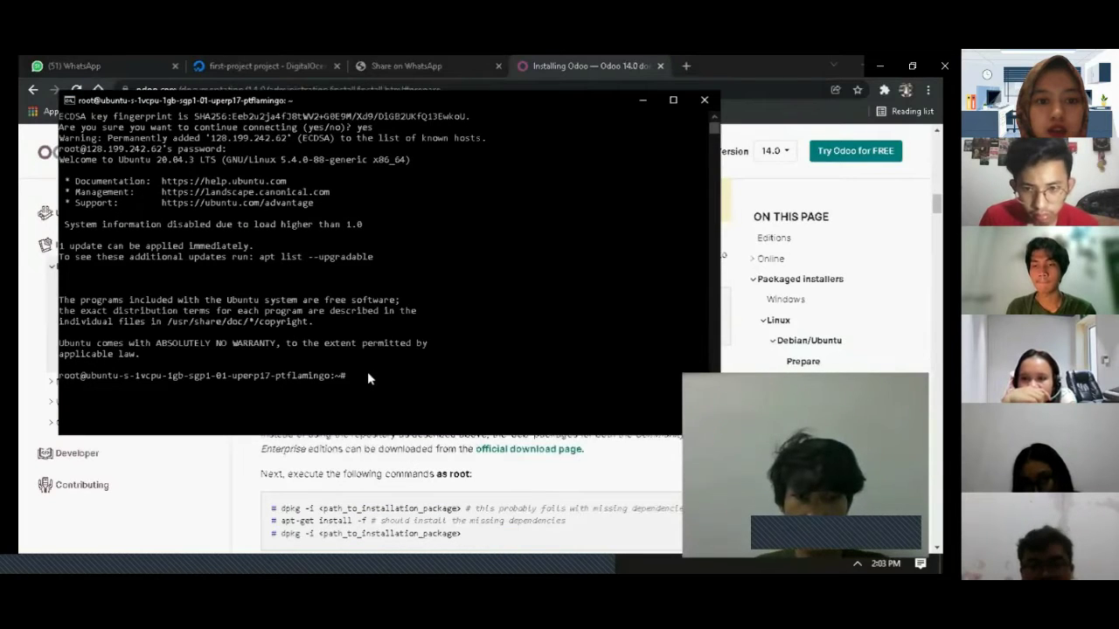
{"action": "key", "text": "ctrl+v"}
{"action": "key", "text": "BackSpace"}
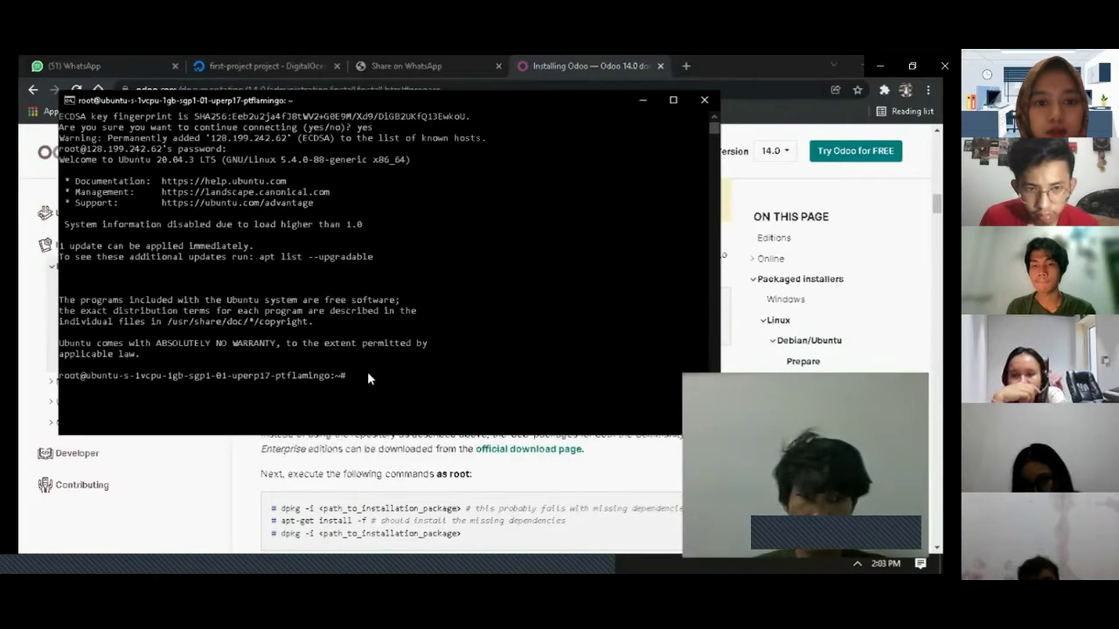
{"action": "right_click", "coordinate": [360, 374]}
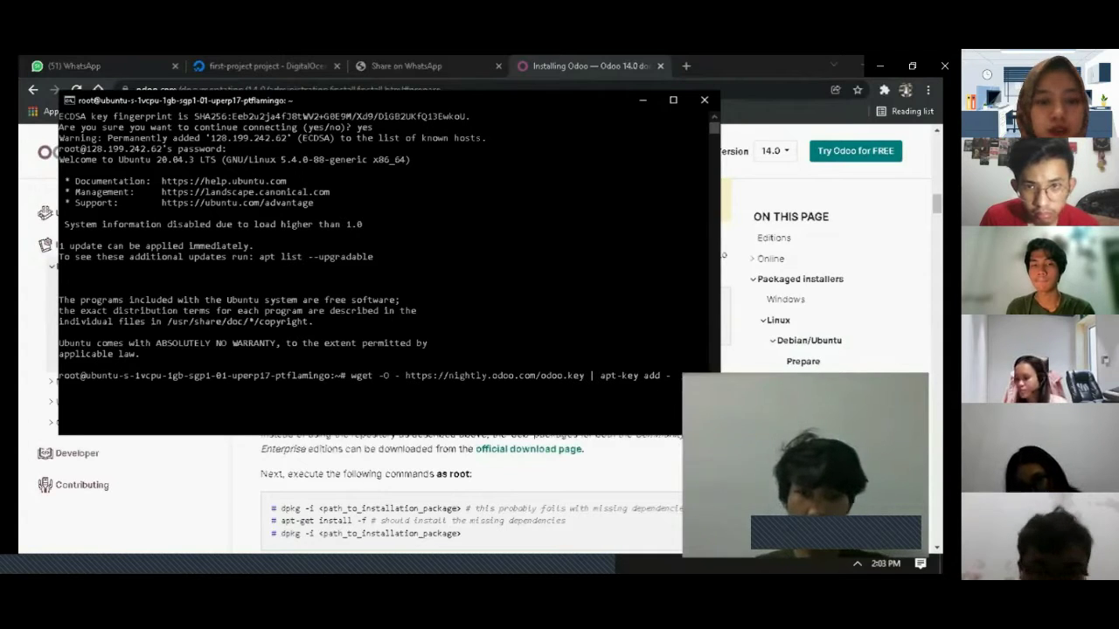
{"action": "key", "text": "Return"}
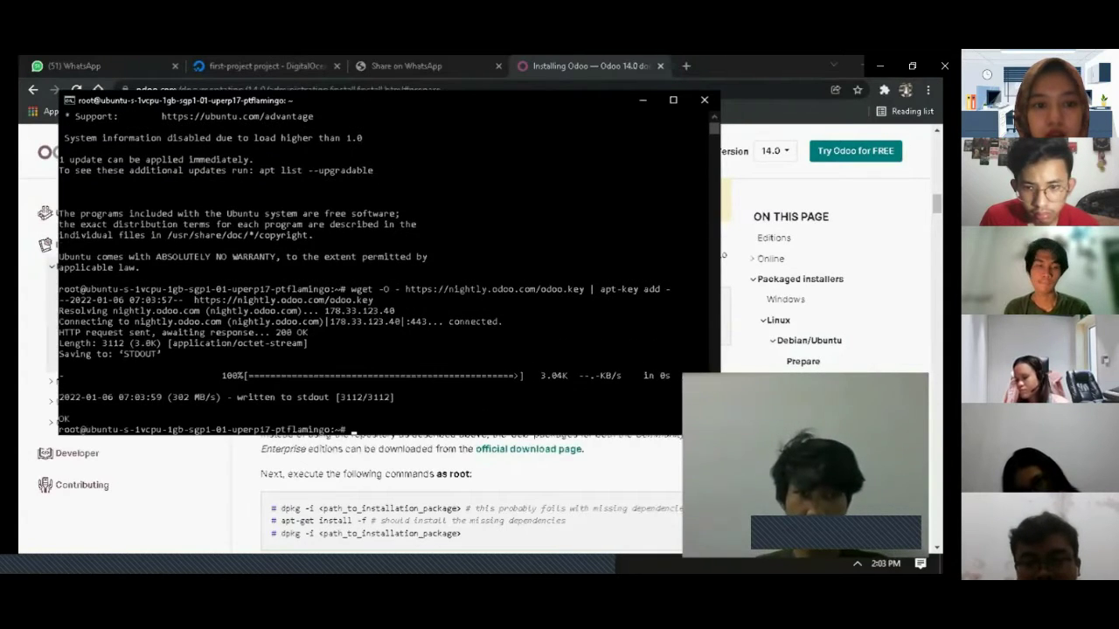
Copy the echo command for the Odoo 13.0 nightly repository from the docs and run it on the server to write odoo.list
{"action": "left_click", "coordinate": [749, 370]}
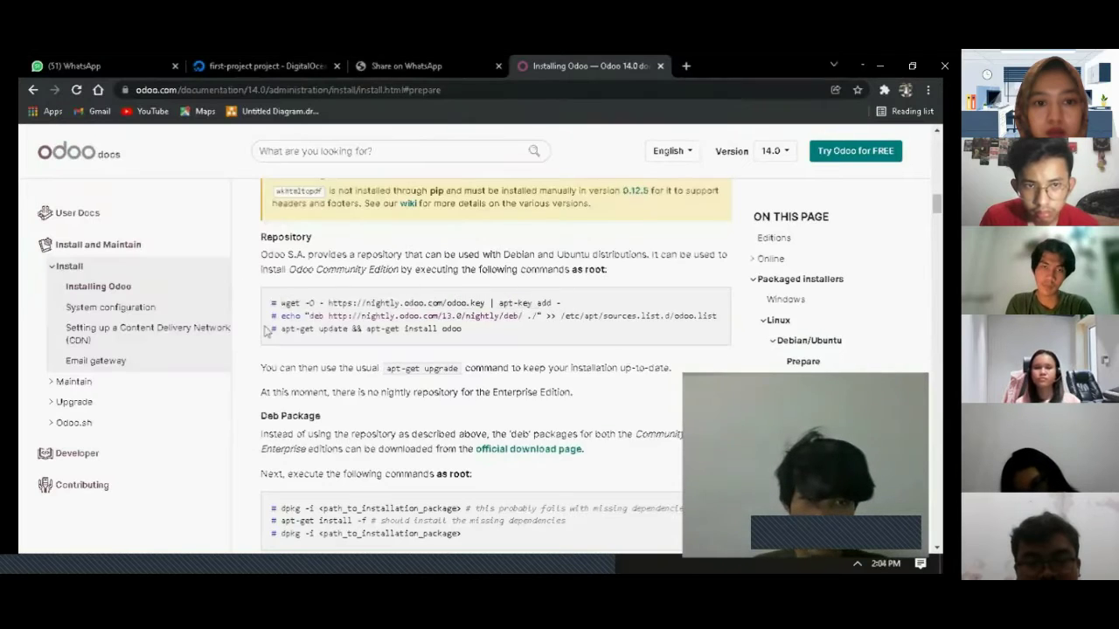
{"action": "left_click_drag", "start_coordinate": [279, 317], "coordinate": [722, 319]}
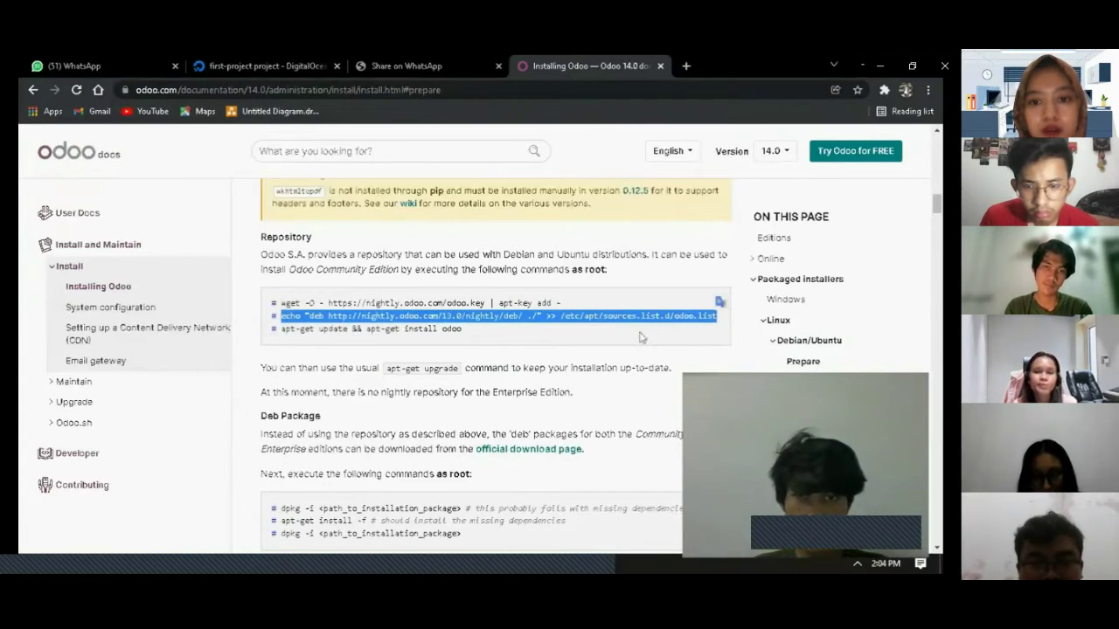
{"action": "right_click", "coordinate": [613, 320]}
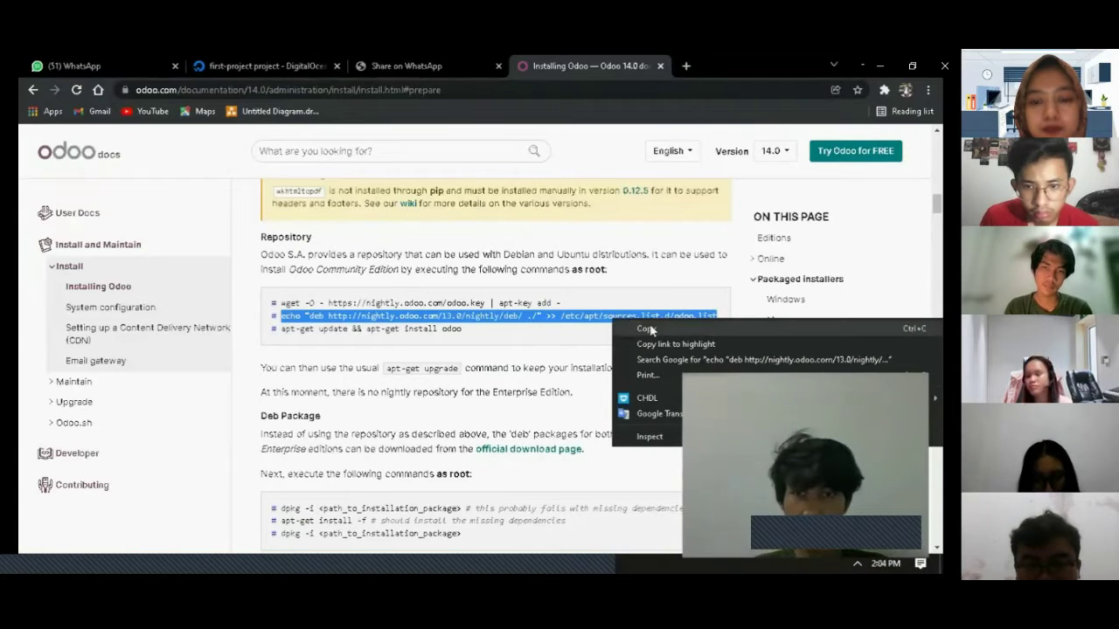
{"action": "left_click", "coordinate": [647, 329]}
{"action": "mouse_move", "coordinate": [433, 564]}
{"action": "left_click", "coordinate": [433, 511]}
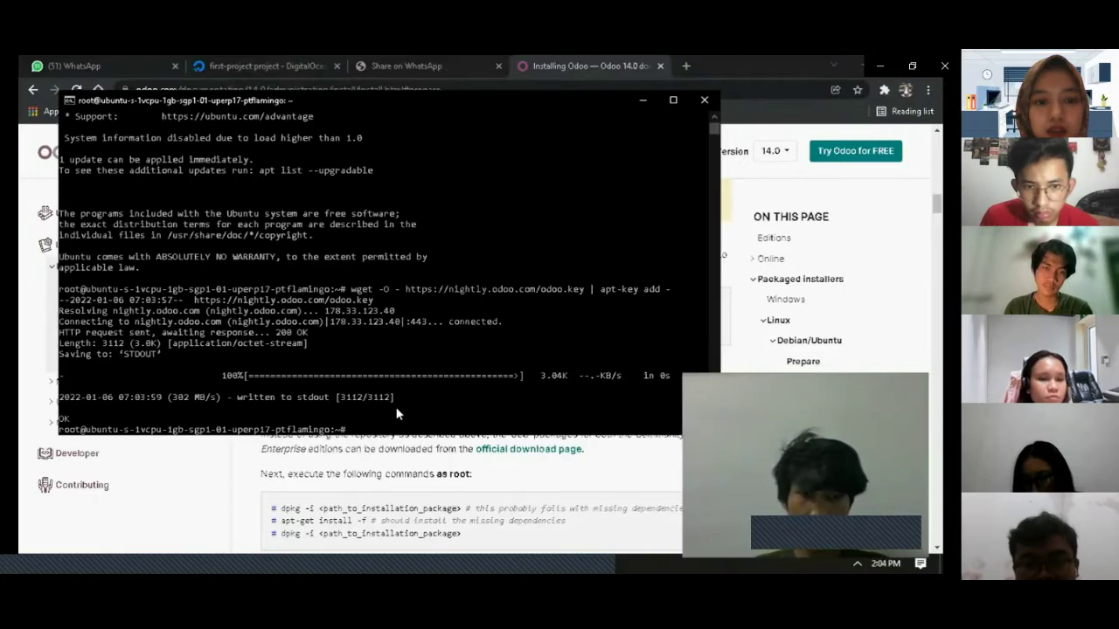
{"action": "right_click", "coordinate": [362, 374]}
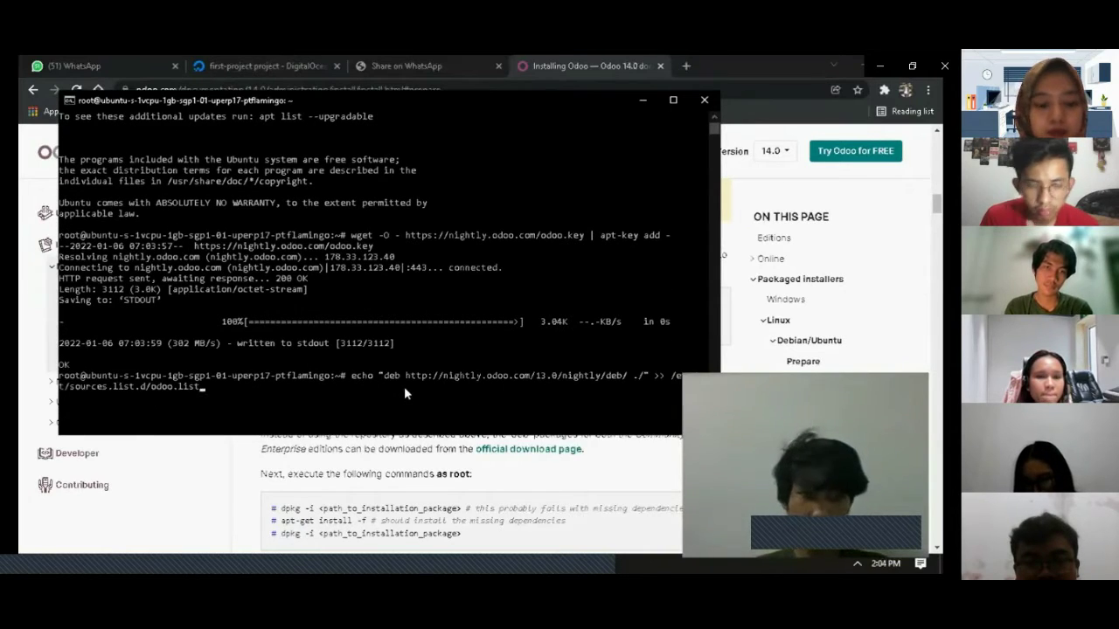
{"action": "key", "text": "Return"}
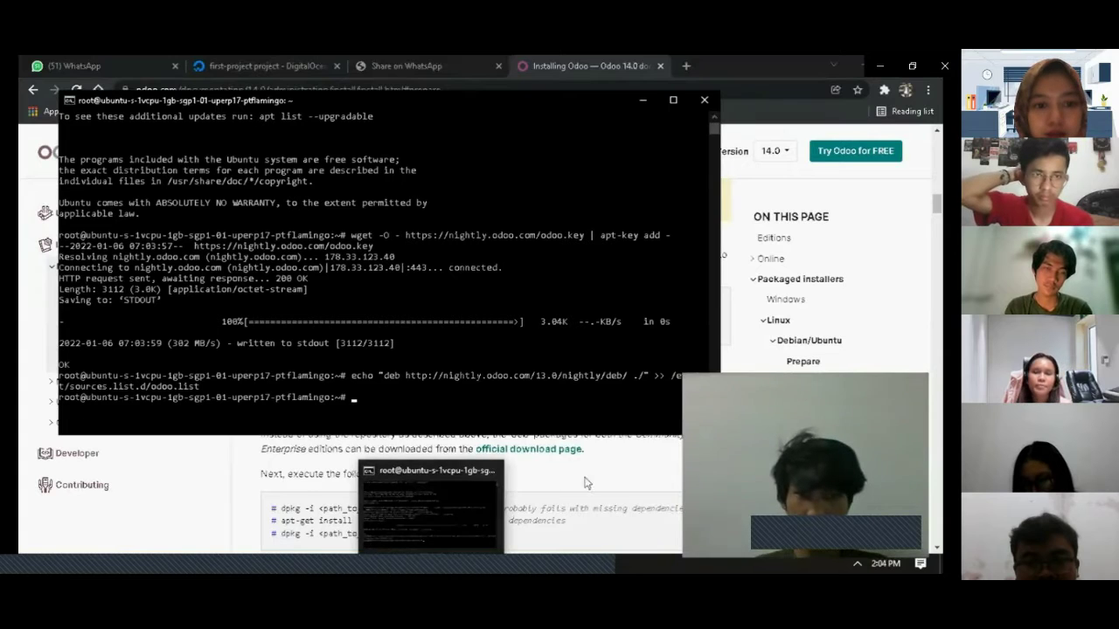
Copy apt-get update && apt-get install odoo from the docs, run it on the server and answer Y to continue
{"action": "left_click", "coordinate": [432, 564]}
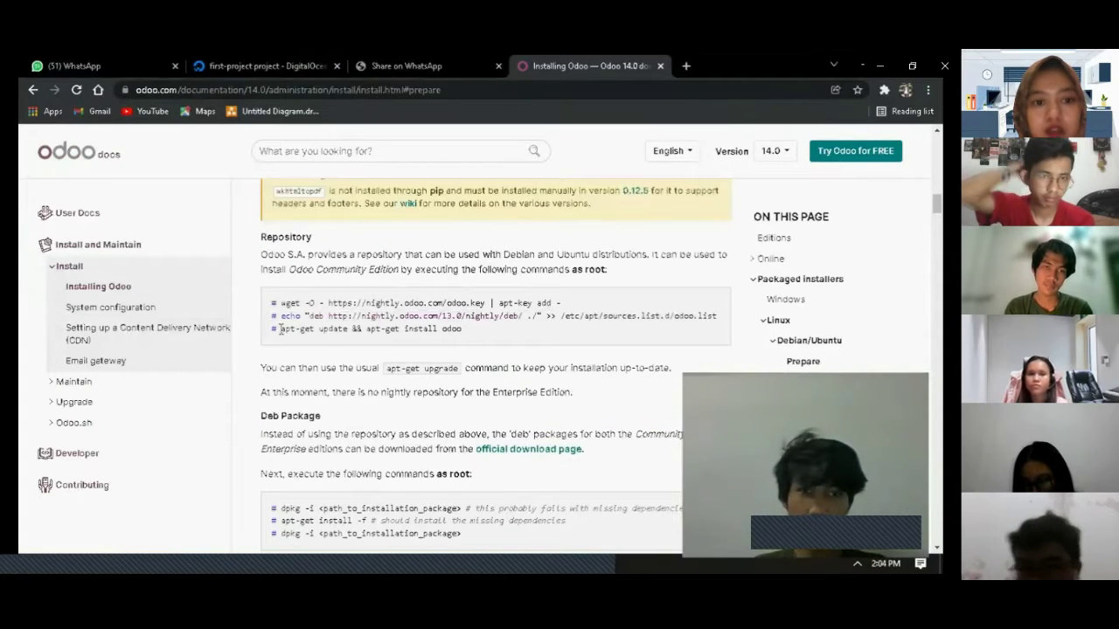
{"action": "left_click_drag", "start_coordinate": [280, 332], "coordinate": [463, 334]}
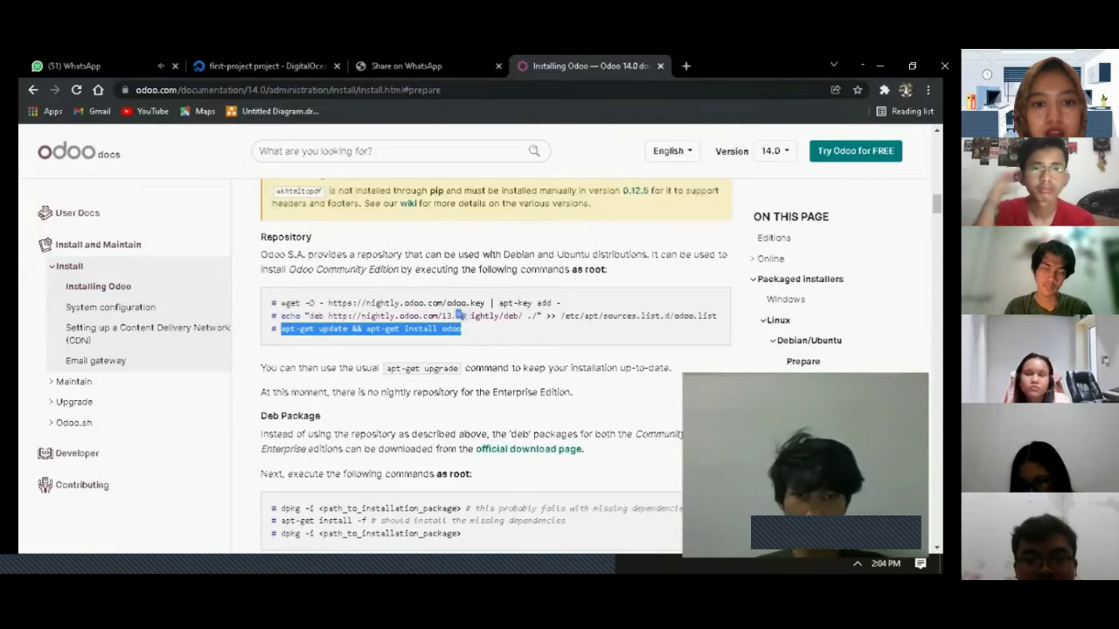
{"action": "left_click", "coordinate": [403, 503]}
{"action": "right_click", "coordinate": [370, 410]}
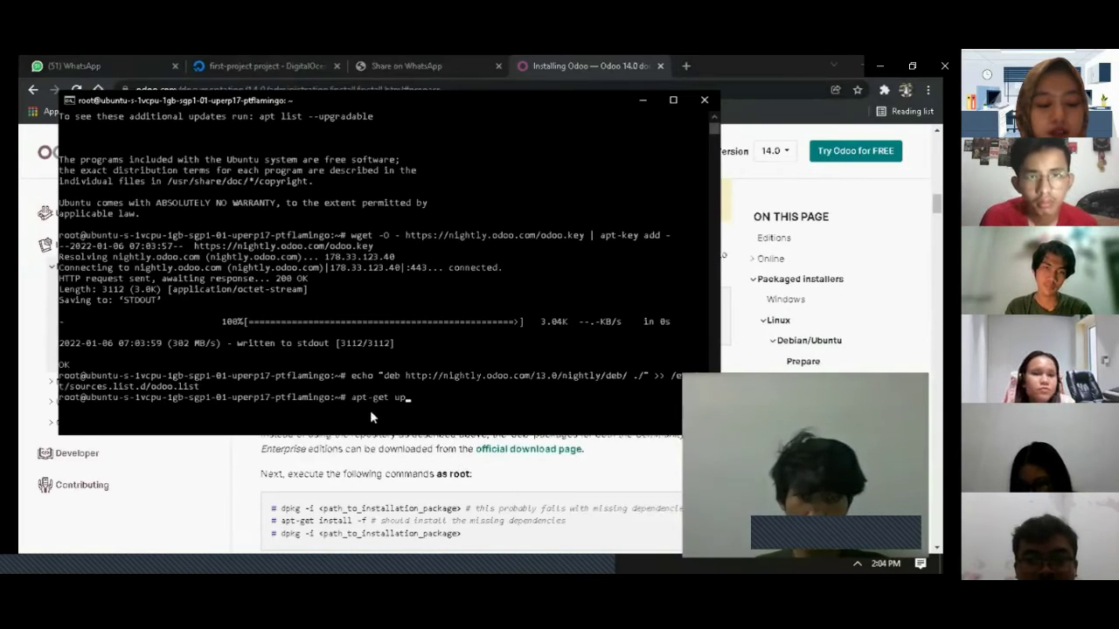
{"action": "key", "text": "Return"}
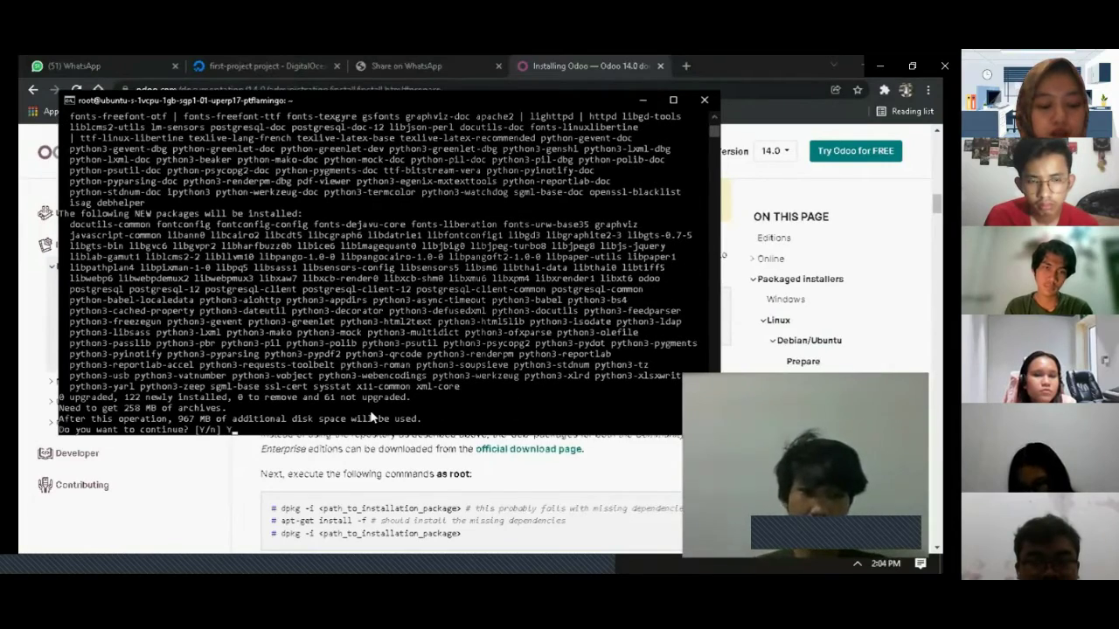
{"action": "key", "text": "Return"}
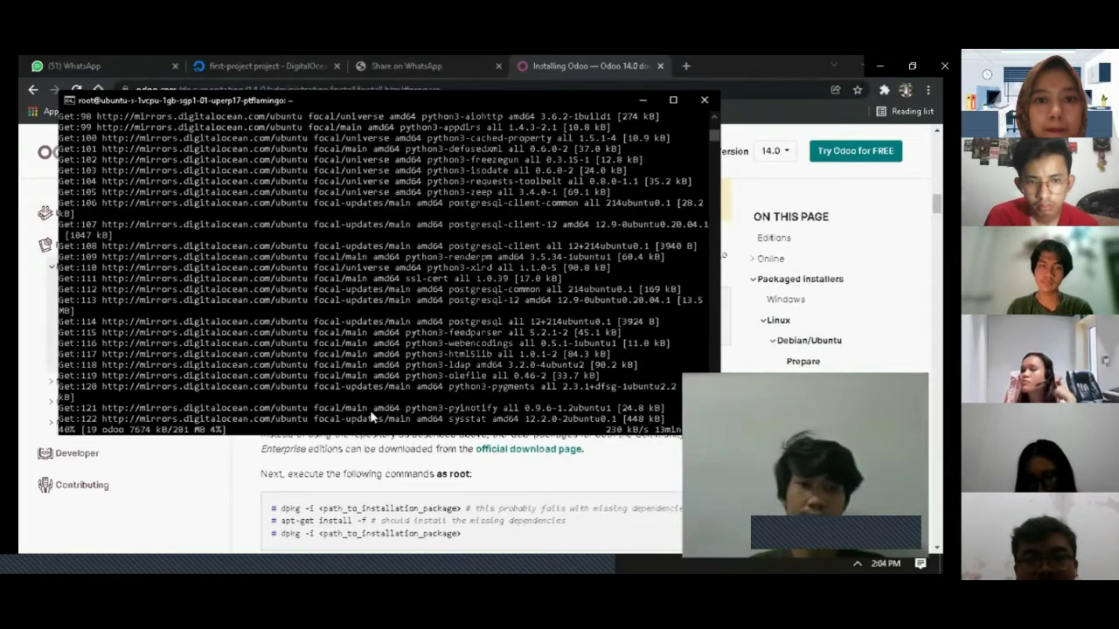
Switch to the browser and open the Rumahweb client area
{"action": "mouse_move", "coordinate": [380, 564]}
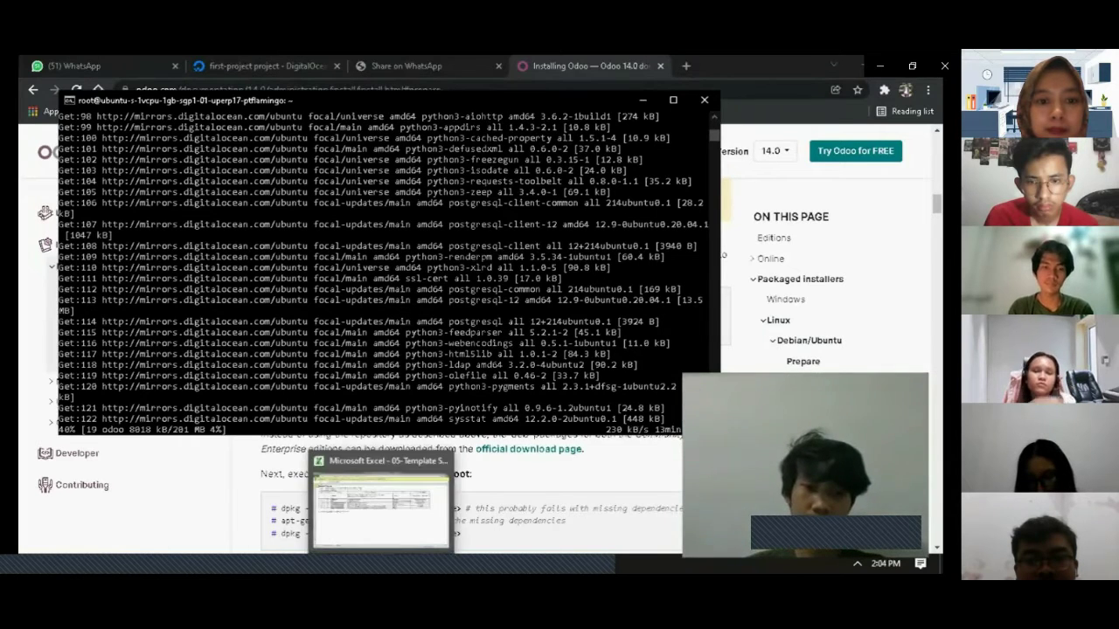
{"action": "key", "text": "alt+Tab"}
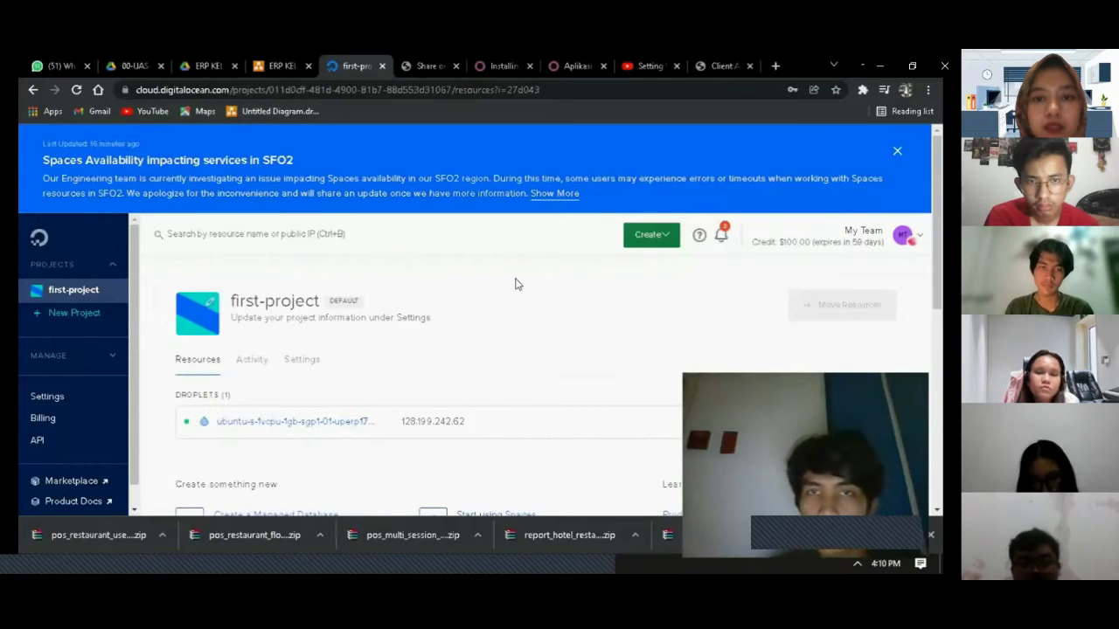
{"action": "mouse_move", "coordinate": [717, 69]}
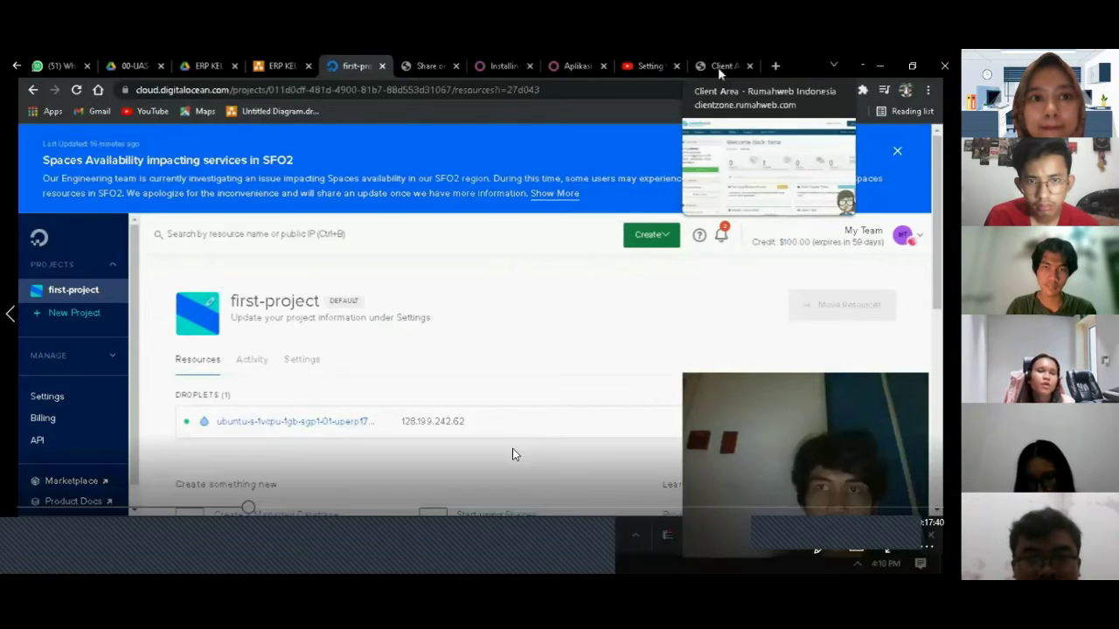
{"action": "left_click", "coordinate": [718, 68]}
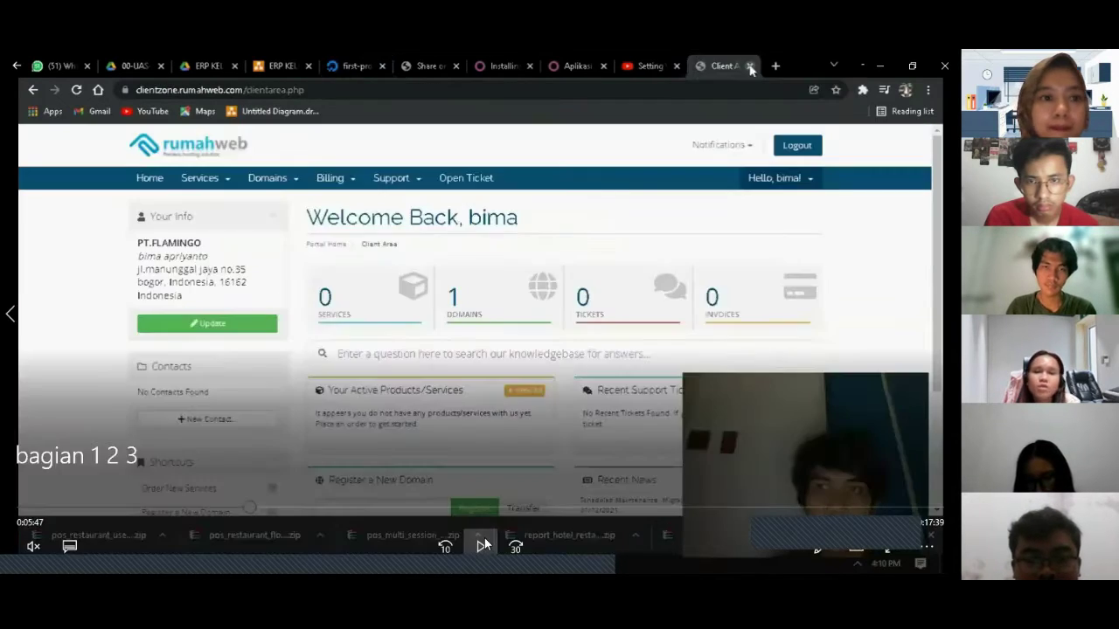
Search Rumahweb's order page for the domain ptflamingouperp17.my.id and review the domain search results
{"action": "left_click", "coordinate": [774, 65]}
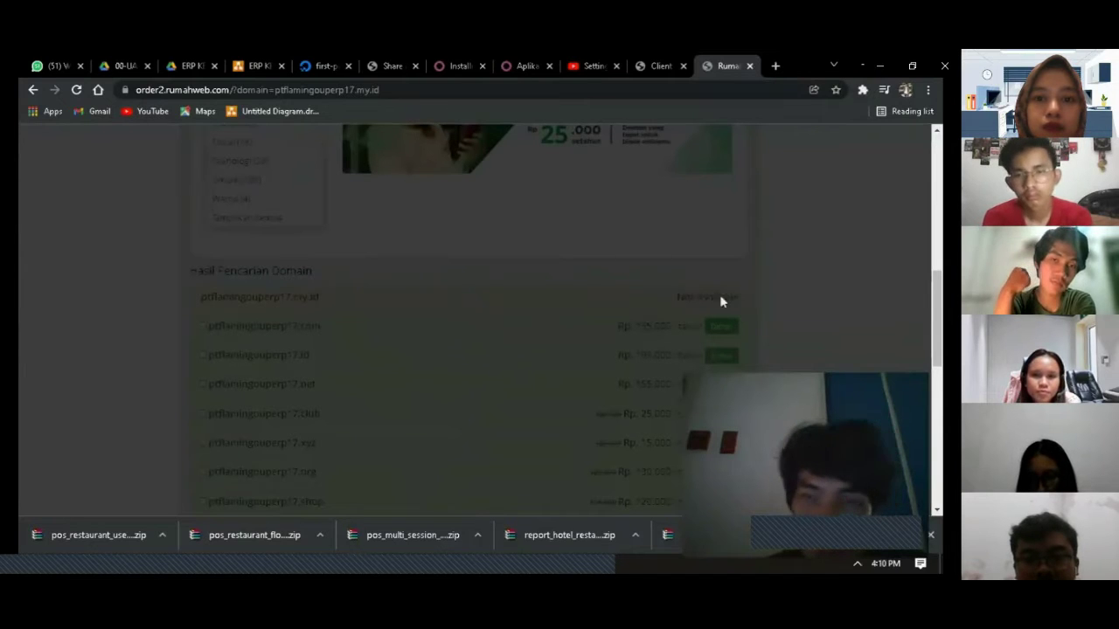
{"action": "scroll", "coordinate": [507, 360], "scroll_direction": "down", "scroll_amount": 10}
{"action": "scroll", "coordinate": [507, 366], "scroll_direction": "down", "scroll_amount": 1}
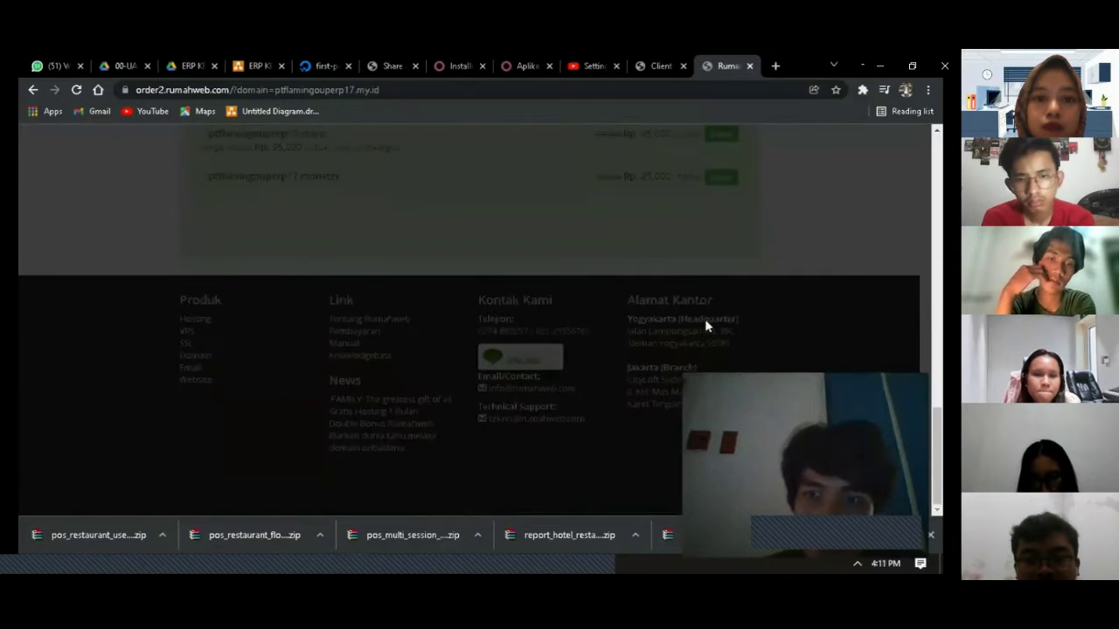
{"action": "scroll", "coordinate": [706, 325], "scroll_direction": "up", "scroll_amount": 8}
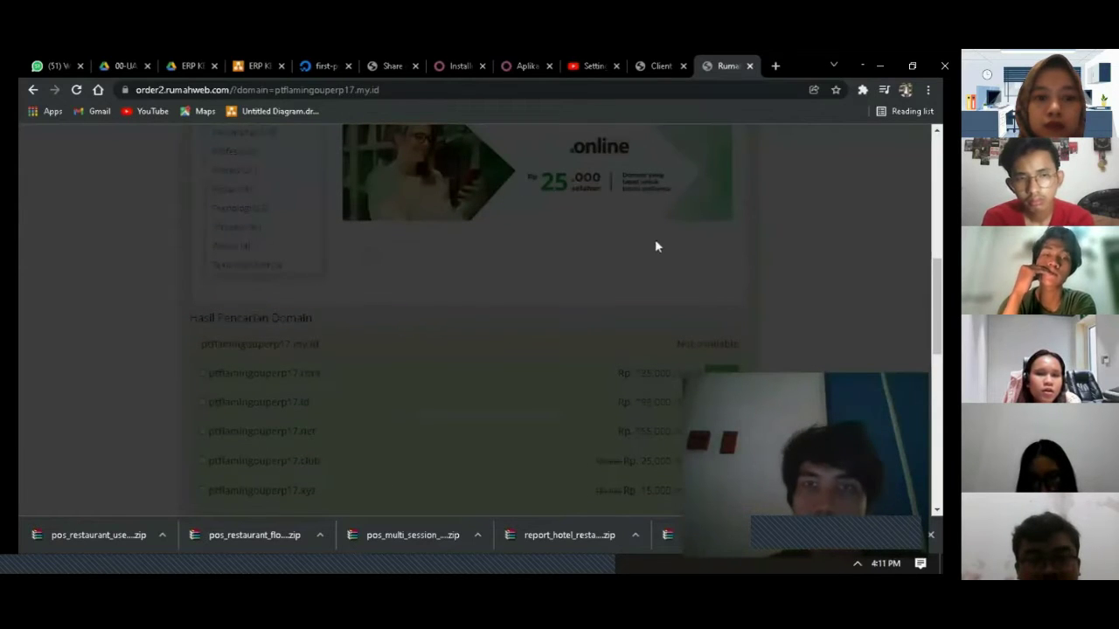
Return to the Rumahweb client area and open the My Domains list
{"action": "left_click", "coordinate": [660, 70]}
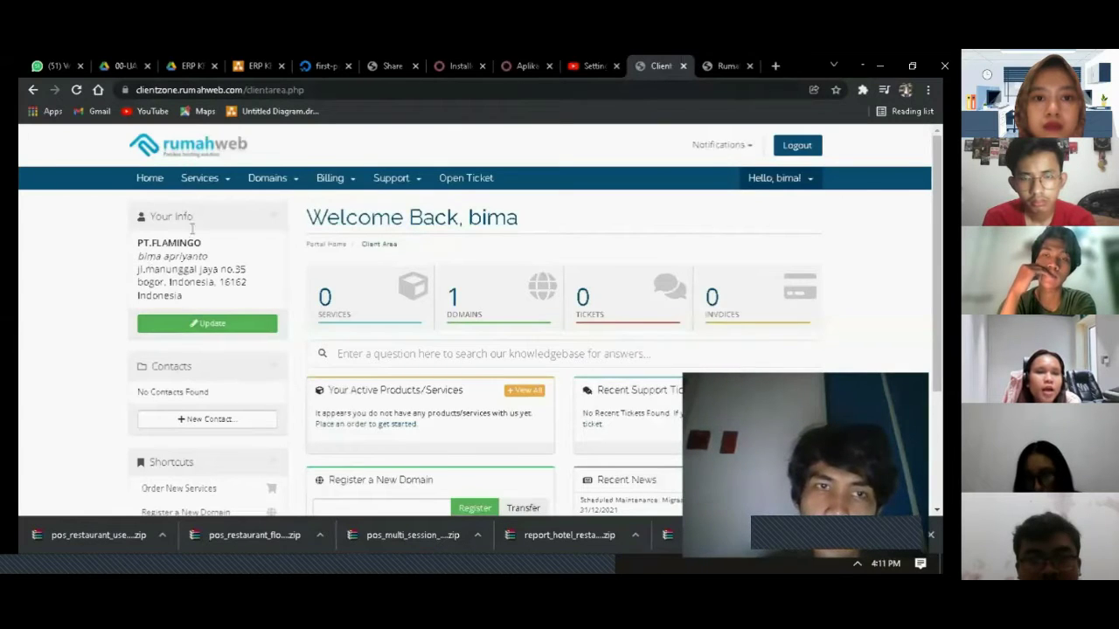
{"action": "left_click", "coordinate": [294, 179]}
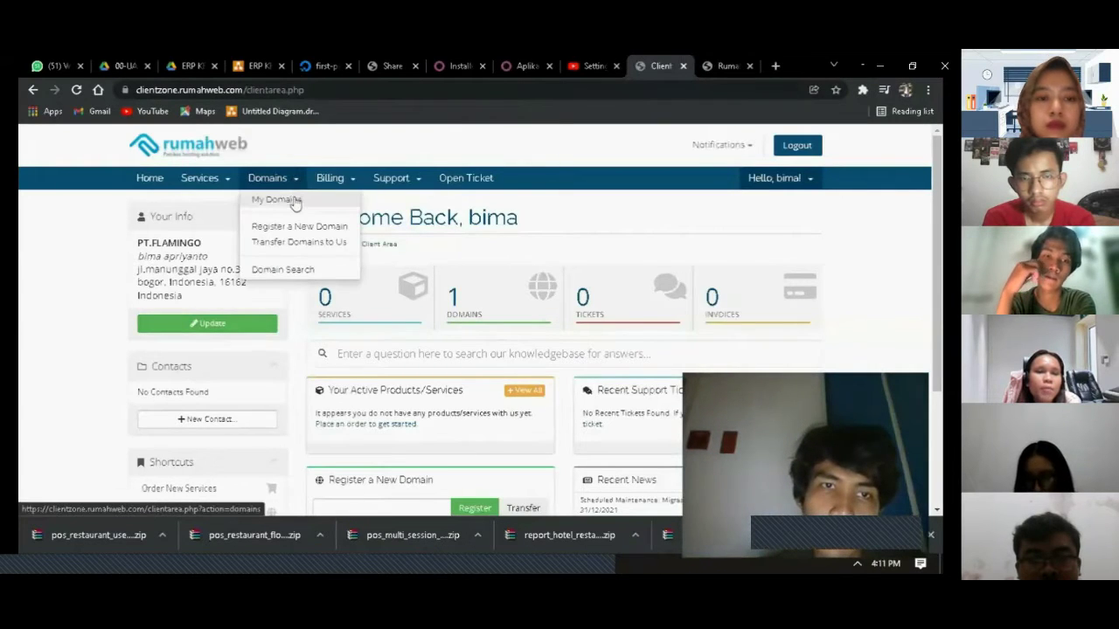
{"action": "left_click", "coordinate": [279, 200]}
{"action": "scroll", "coordinate": [481, 350], "scroll_direction": "down", "scroll_amount": 1}
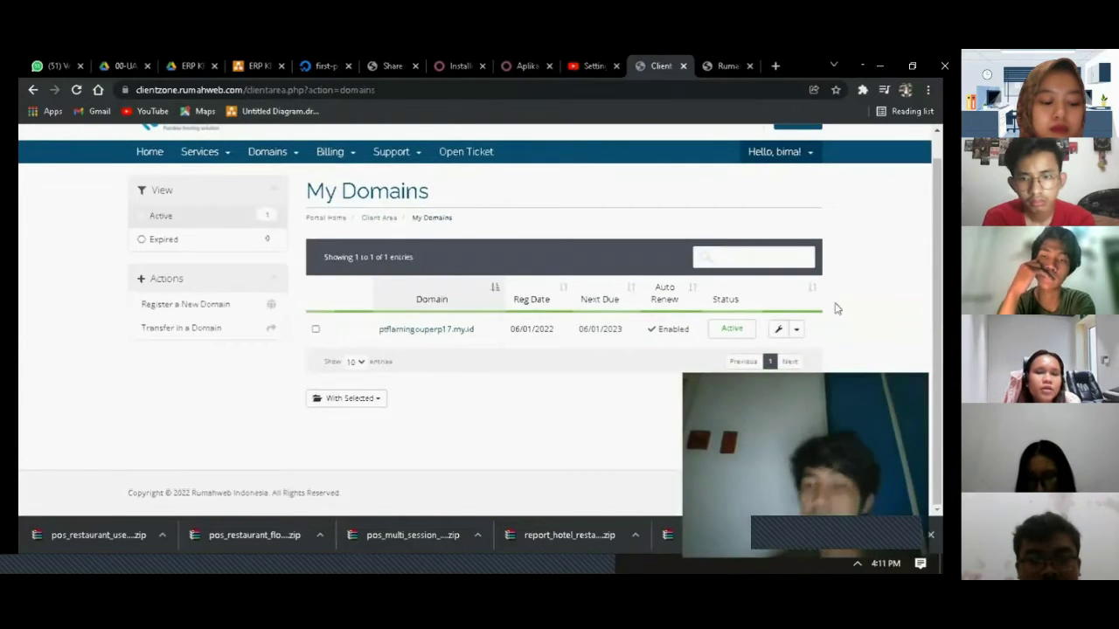
Switch to the DigitalOcean first-project page and look over its resources
{"action": "left_click", "coordinate": [322, 69]}
{"action": "scroll", "coordinate": [78, 407], "scroll_direction": "down", "scroll_amount": 5}
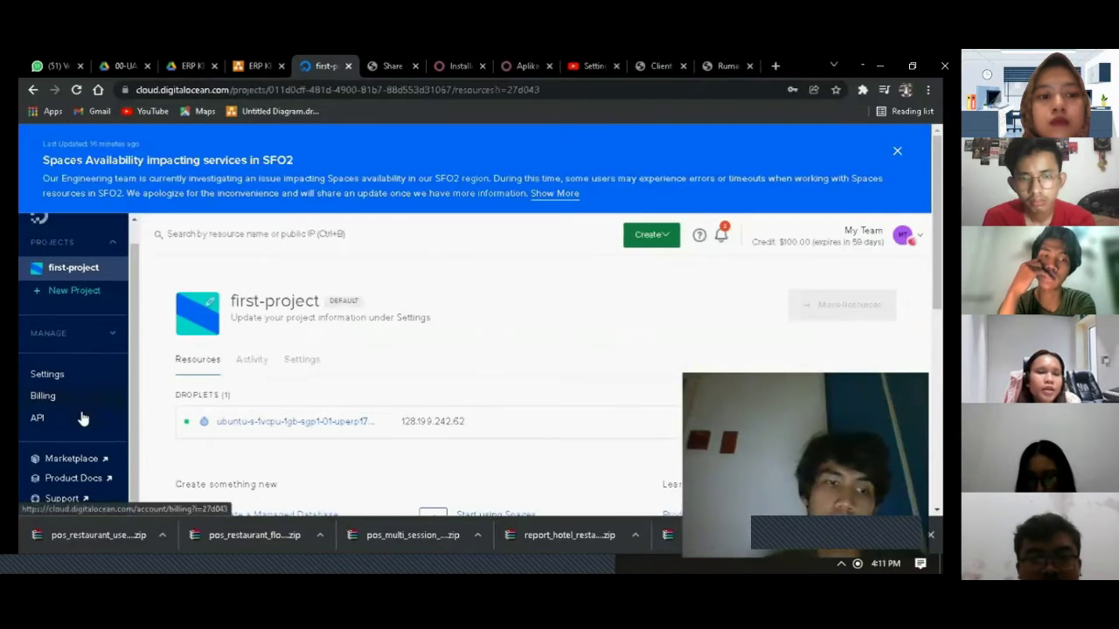
{"action": "scroll", "coordinate": [97, 326], "scroll_direction": "down", "scroll_amount": 1}
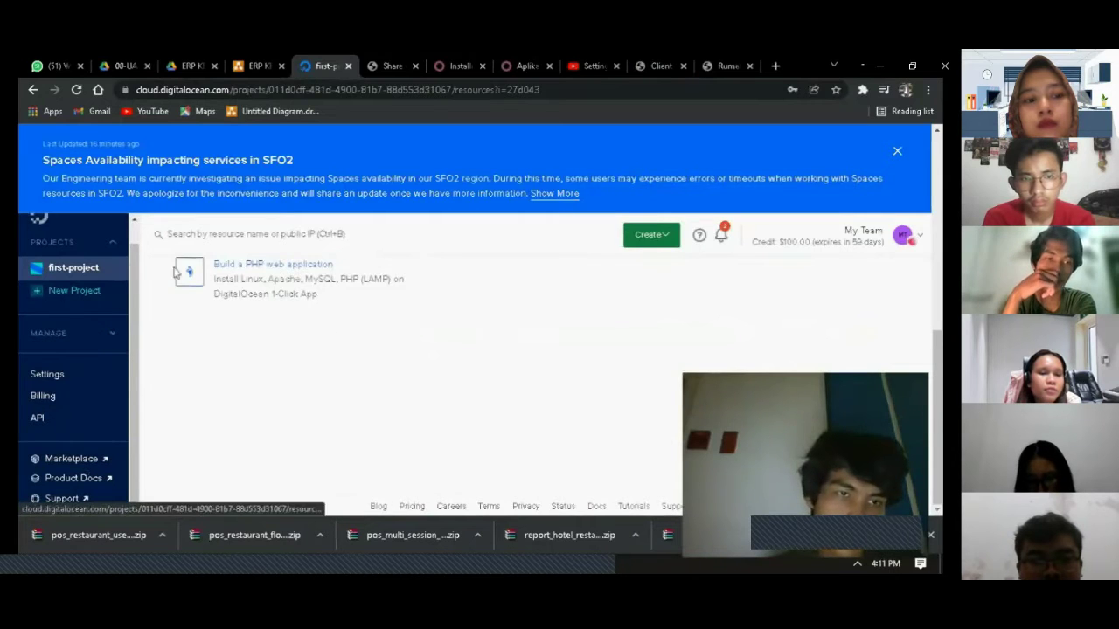
{"action": "scroll", "coordinate": [376, 356], "scroll_direction": "up", "scroll_amount": 5}
{"action": "scroll", "coordinate": [376, 356], "scroll_direction": "up", "scroll_amount": 1}
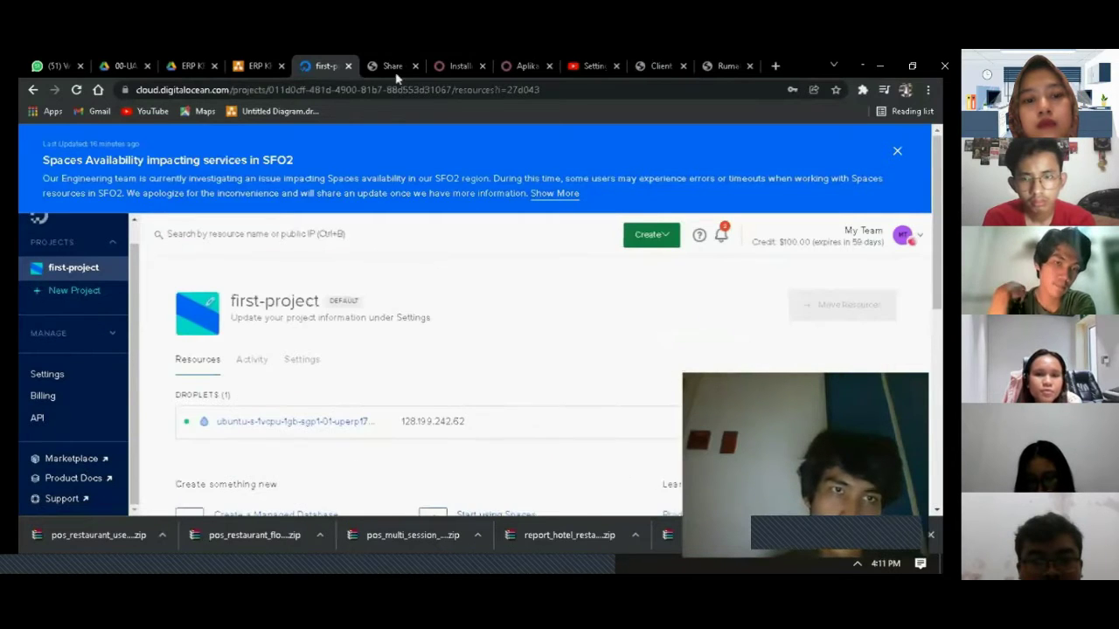
{"action": "scroll", "coordinate": [86, 229], "scroll_direction": "down", "scroll_amount": 2}
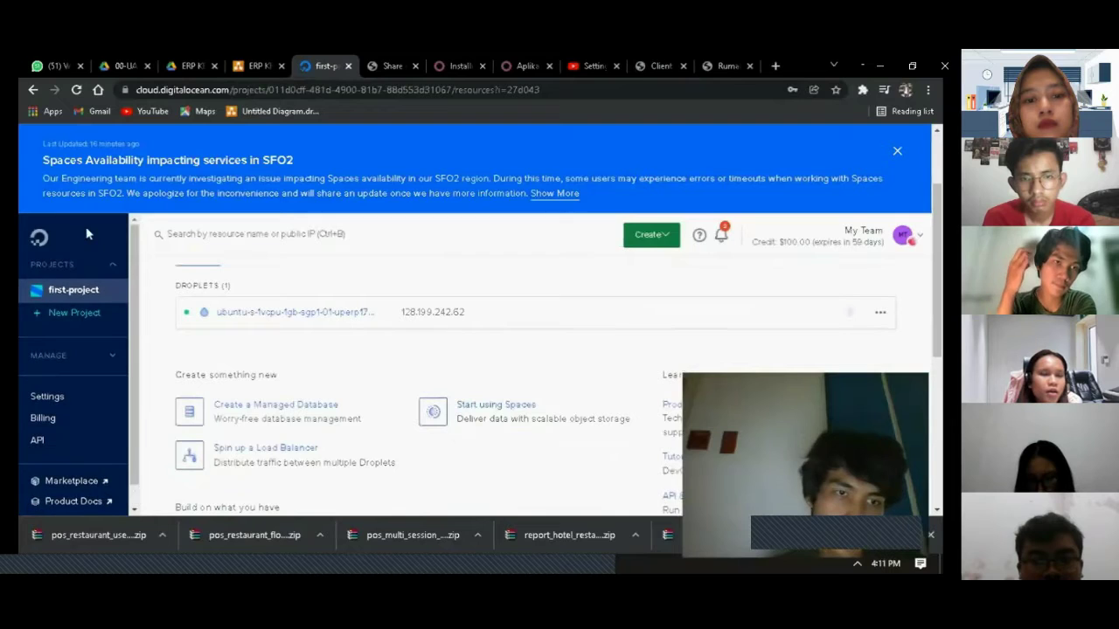
{"action": "scroll", "coordinate": [82, 454], "scroll_direction": "down", "scroll_amount": 1}
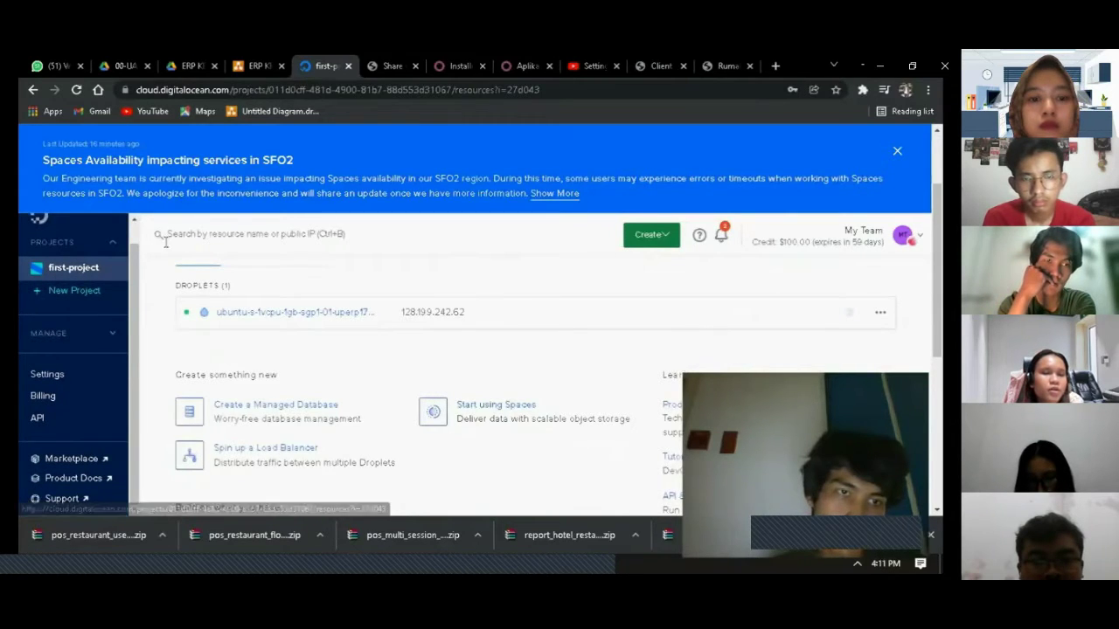
Dismiss the SFO2 Spaces notice and open the Domains section of DigitalOcean Networking
{"action": "left_click", "coordinate": [897, 155]}
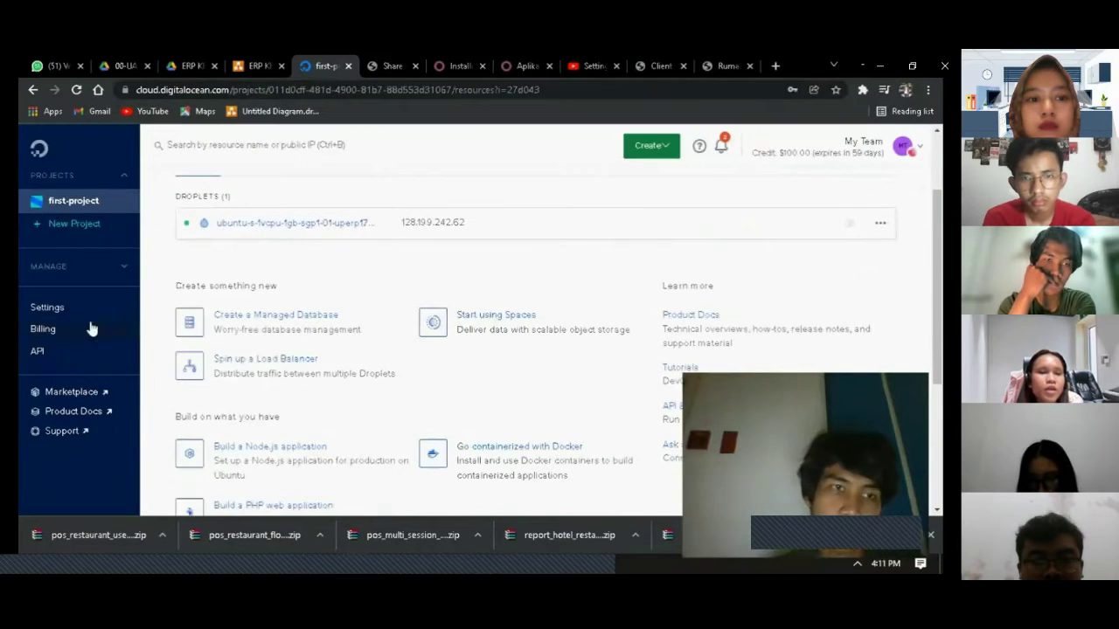
{"action": "left_click", "coordinate": [112, 271]}
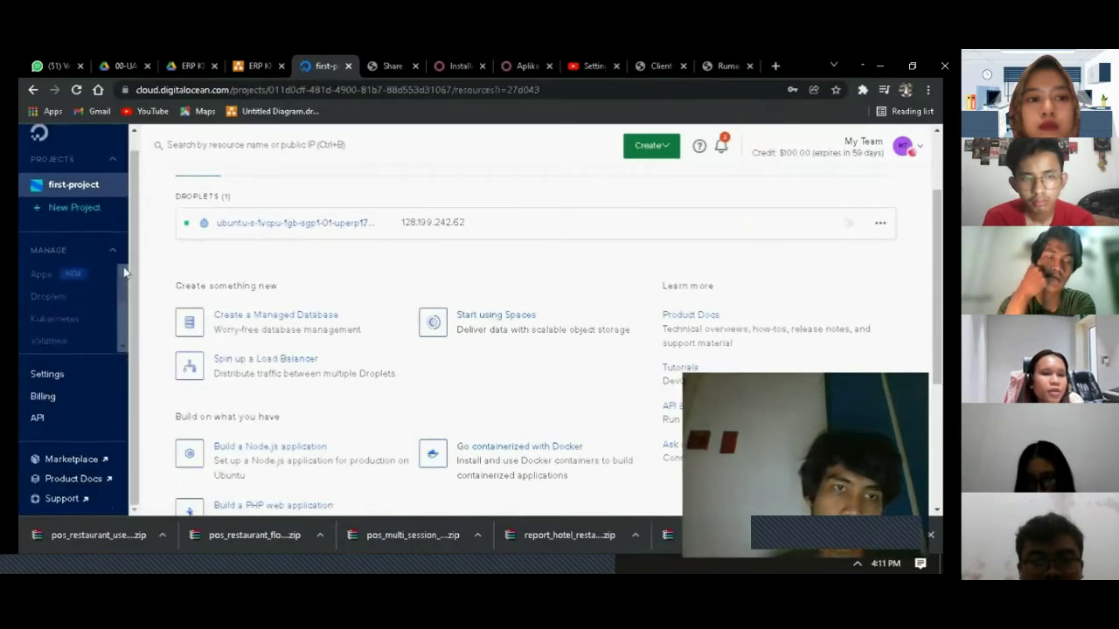
{"action": "scroll", "coordinate": [96, 295], "scroll_direction": "down", "scroll_amount": 3}
{"action": "left_click", "coordinate": [73, 310]}
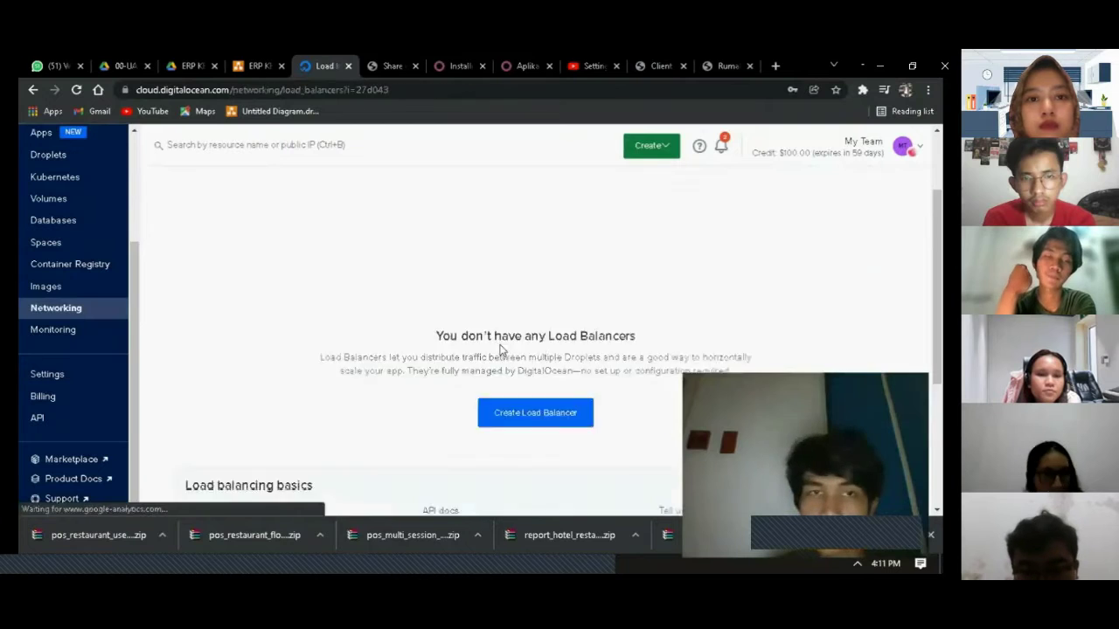
{"action": "scroll", "coordinate": [502, 350], "scroll_direction": "down", "scroll_amount": 1}
{"action": "scroll", "coordinate": [502, 350], "scroll_direction": "up", "scroll_amount": 1}
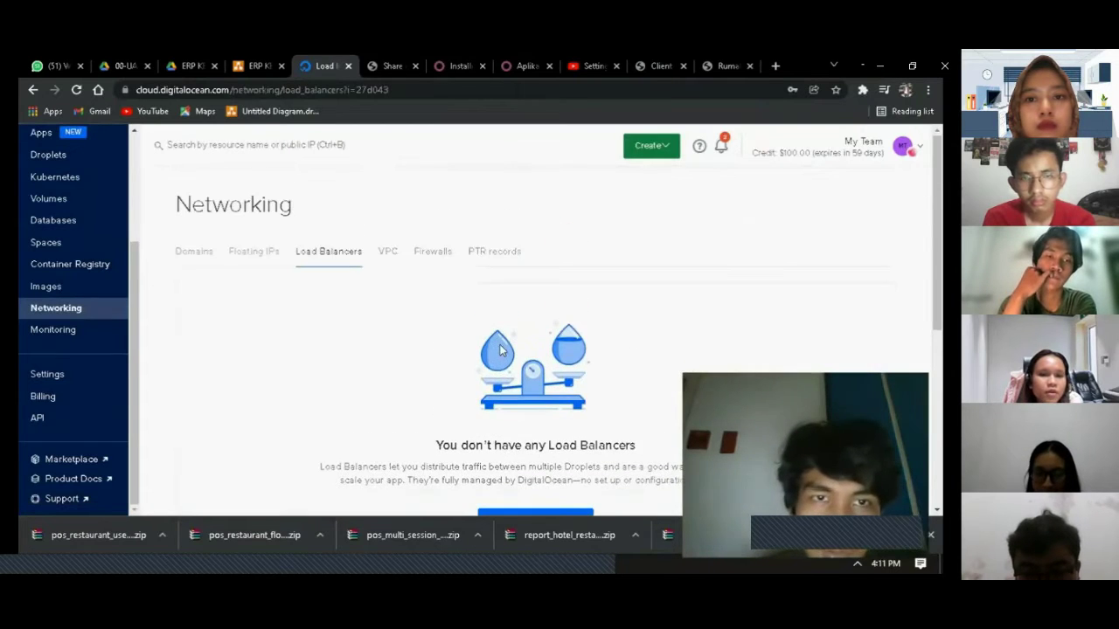
{"action": "left_click", "coordinate": [186, 255]}
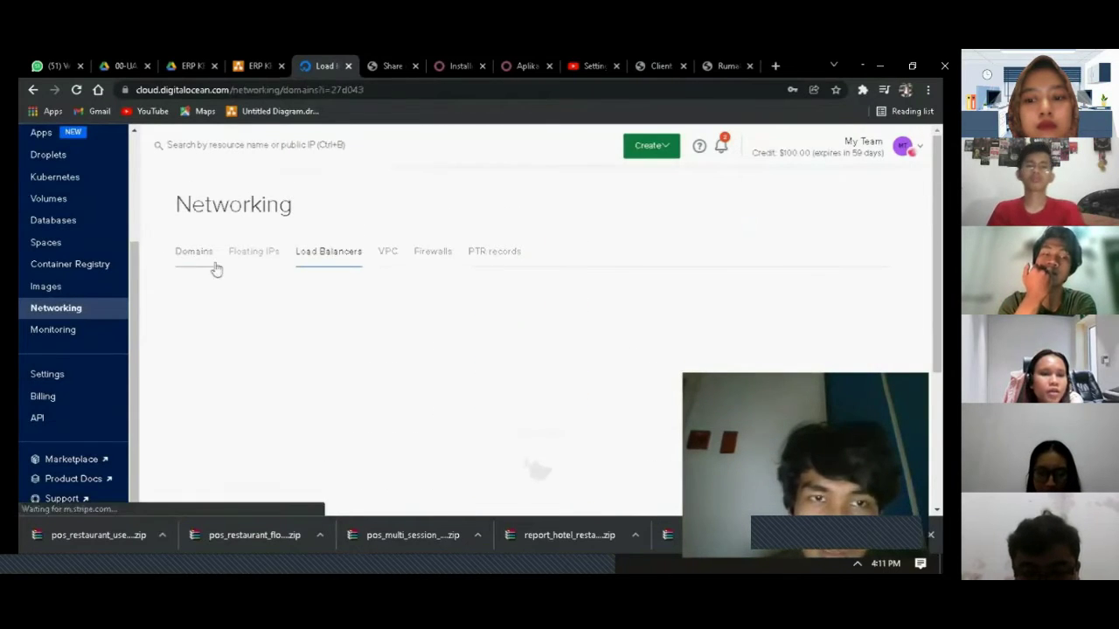
Look over the domain entry form and return to first-project to check the droplet's IP address
{"action": "scroll", "coordinate": [534, 371], "scroll_direction": "down", "scroll_amount": 2}
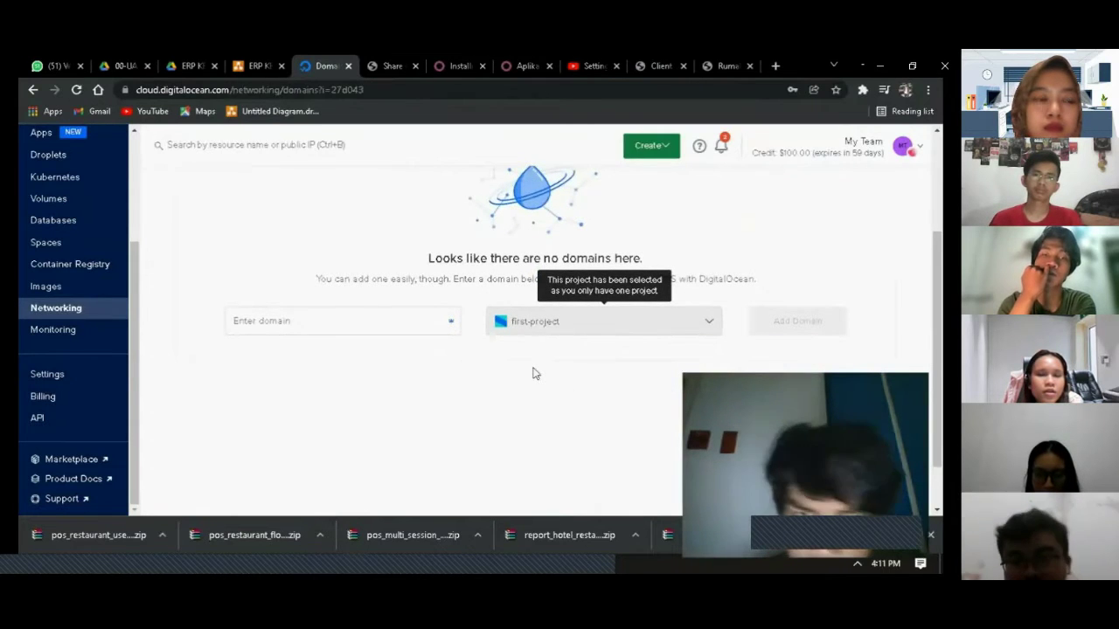
{"action": "scroll", "coordinate": [532, 371], "scroll_direction": "down", "scroll_amount": 1}
{"action": "scroll", "coordinate": [464, 257], "scroll_direction": "up", "scroll_amount": 1}
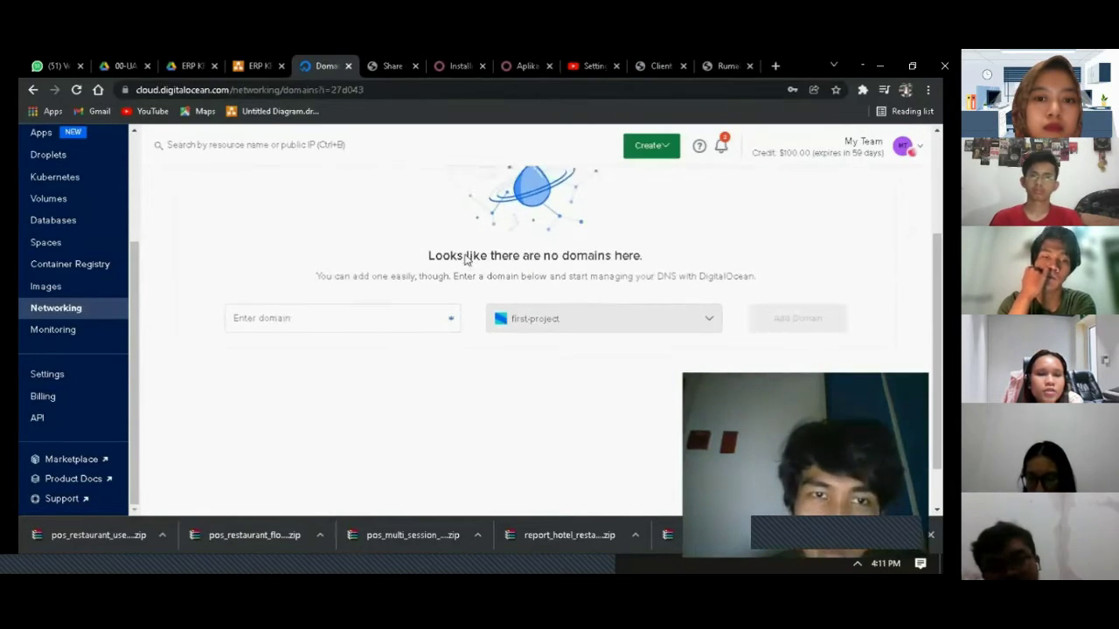
{"action": "left_click", "coordinate": [370, 395]}
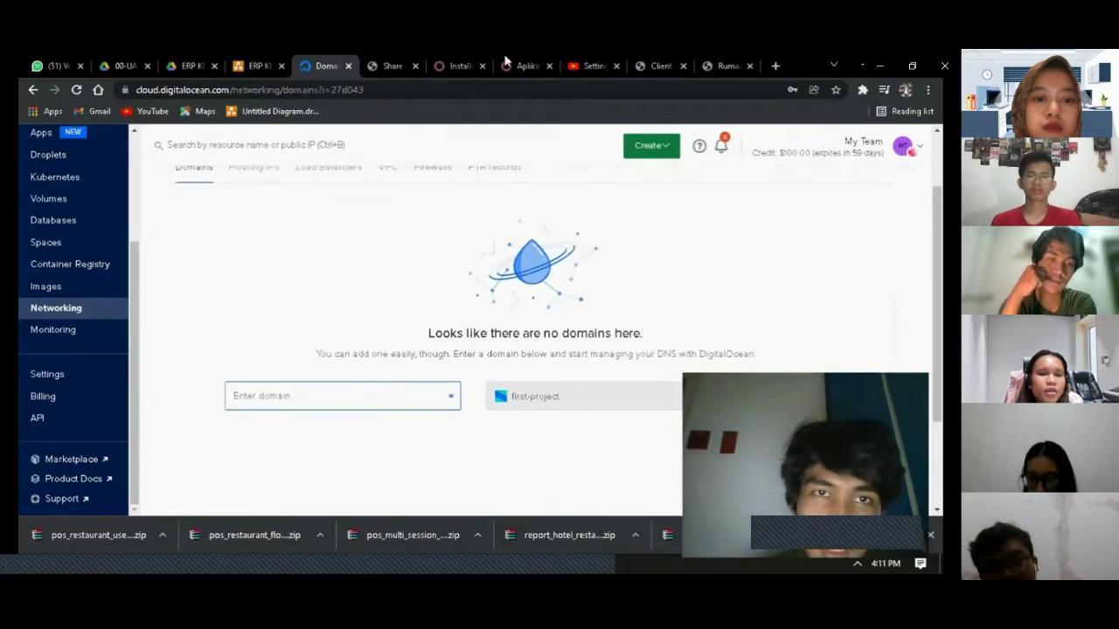
{"action": "scroll", "coordinate": [379, 302], "scroll_direction": "up", "scroll_amount": 1}
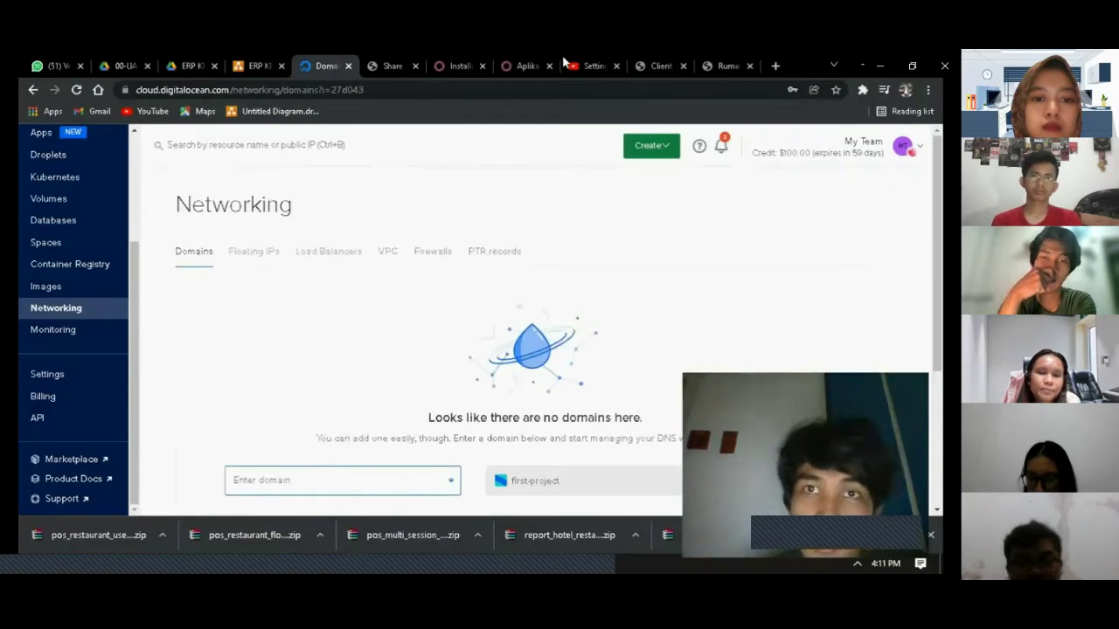
{"action": "scroll", "coordinate": [75, 175], "scroll_direction": "up", "scroll_amount": 3}
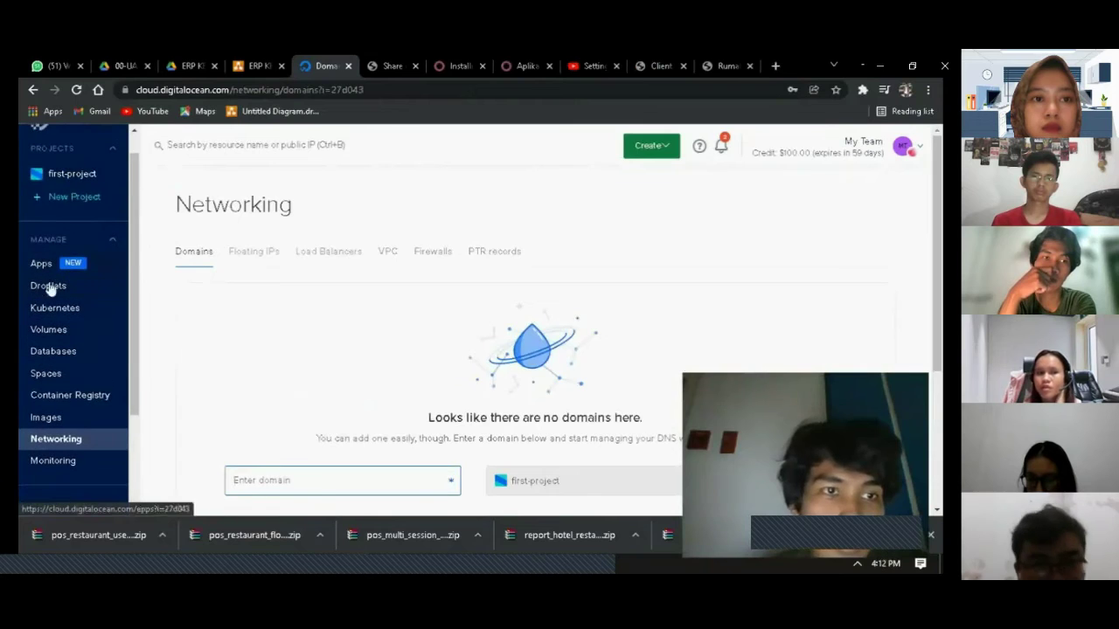
{"action": "left_click", "coordinate": [82, 201]}
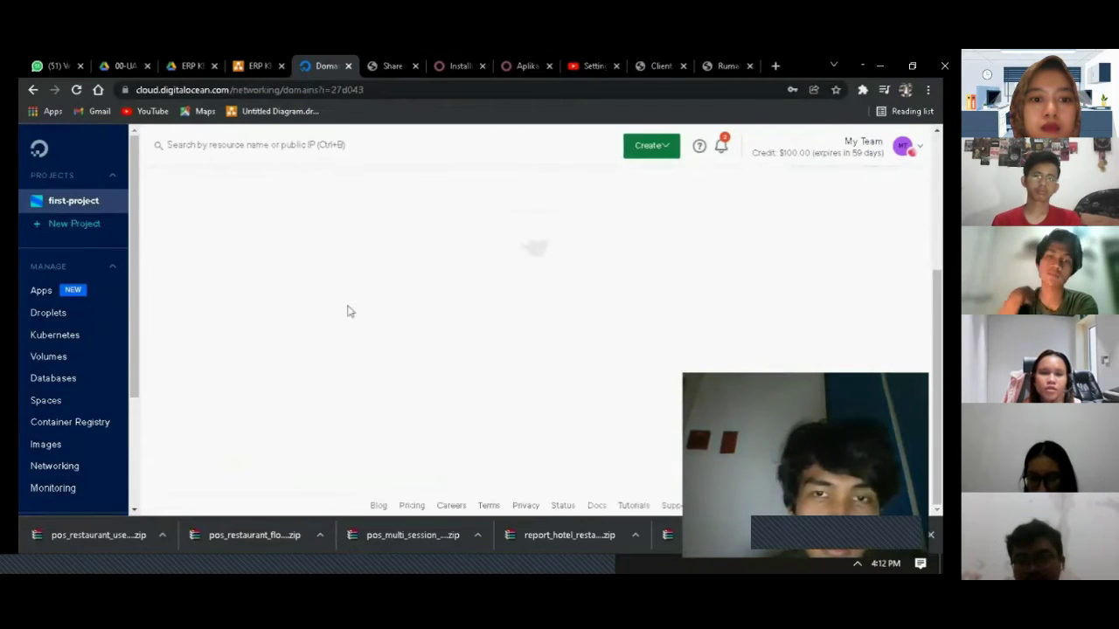
{"action": "scroll", "coordinate": [347, 311], "scroll_direction": "down", "scroll_amount": 1}
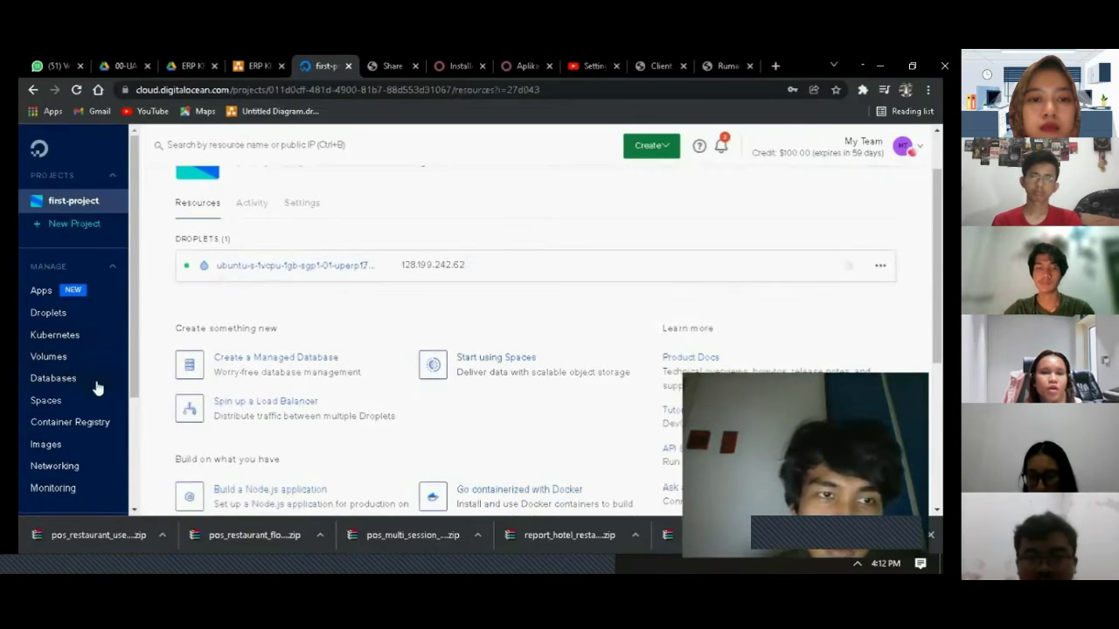
Add 128.199.242.62 as a domain for first-project in the Domains section of Networking
{"action": "left_click", "coordinate": [59, 469]}
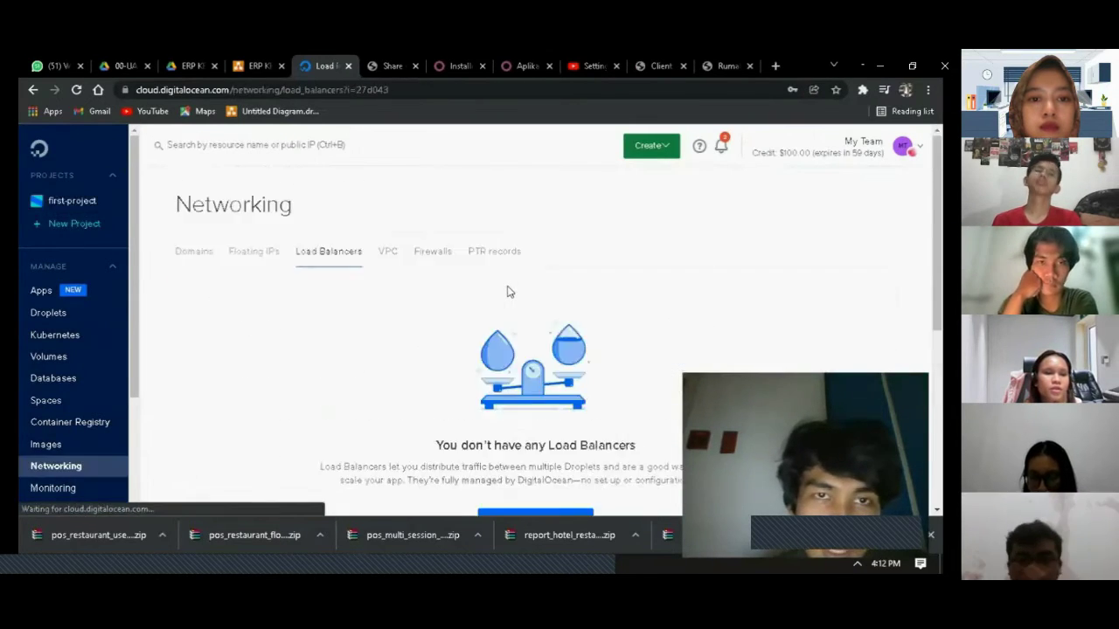
{"action": "scroll", "coordinate": [509, 292], "scroll_direction": "down", "scroll_amount": 1}
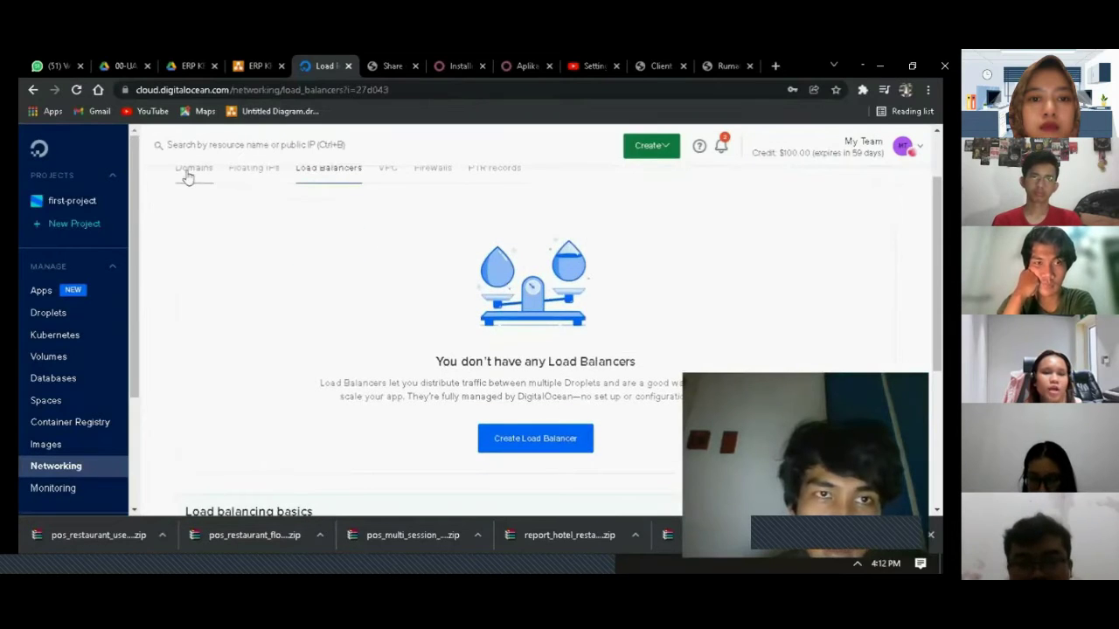
{"action": "left_click", "coordinate": [187, 177]}
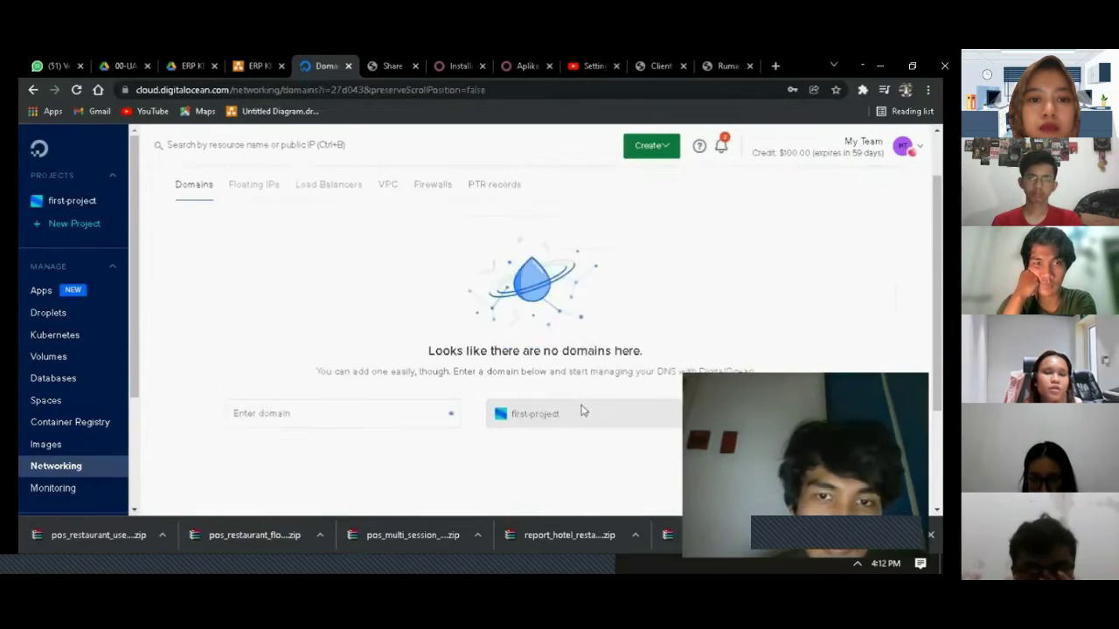
{"action": "scroll", "coordinate": [489, 367], "scroll_direction": "down", "scroll_amount": 1}
{"action": "left_click", "coordinate": [357, 327]}
{"action": "type", "text": "128.199.242.62"}
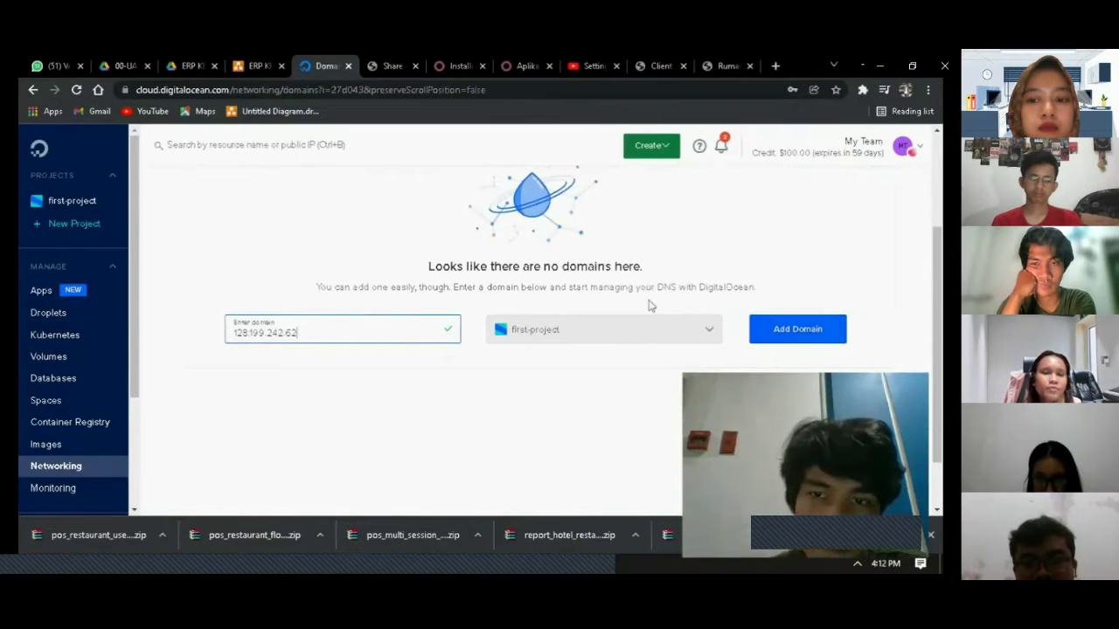
{"action": "left_click", "coordinate": [799, 328]}
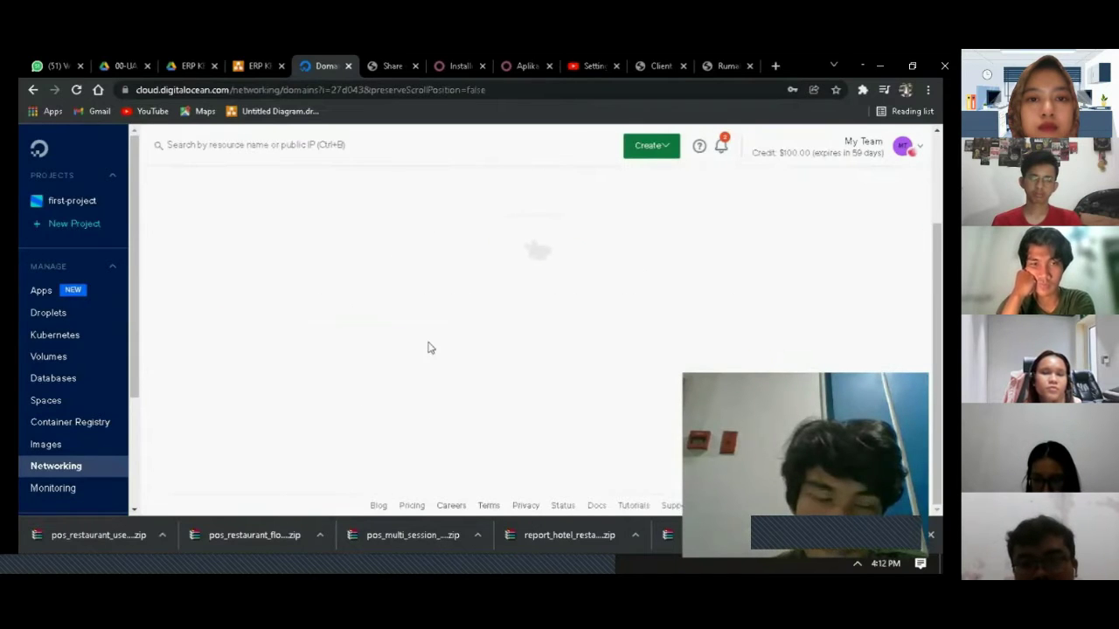
Create an A record for the added domain with hostname www, directed to the ubuntu-s-1vcpu-1gb-sgp1-01 droplet
{"action": "scroll", "coordinate": [429, 348], "scroll_direction": "down", "scroll_amount": 2}
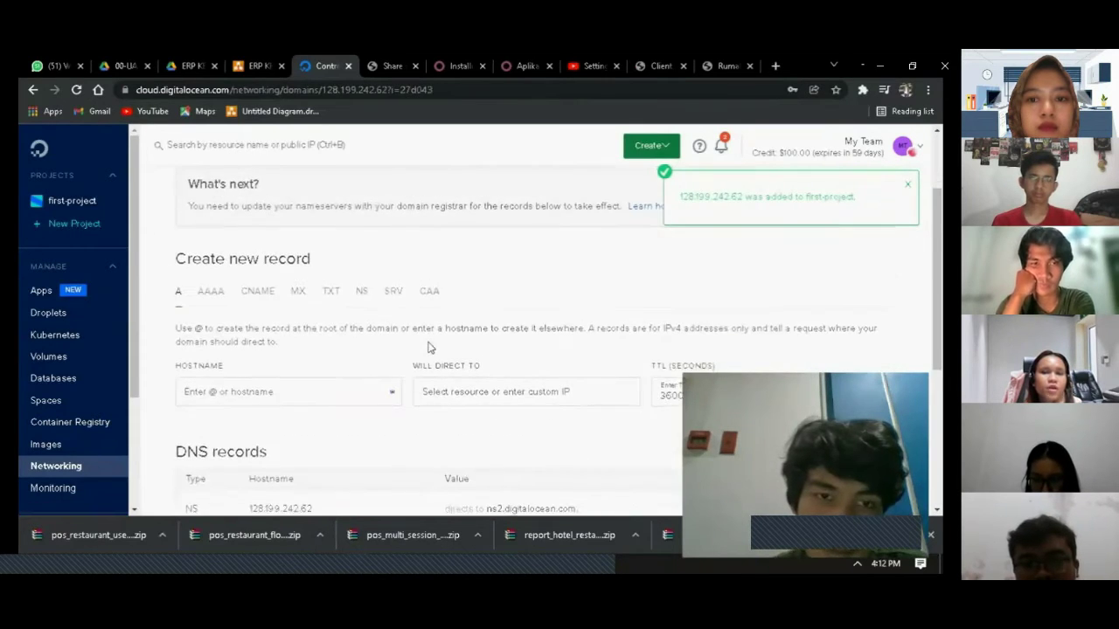
{"action": "scroll", "coordinate": [428, 348], "scroll_direction": "down", "scroll_amount": 1}
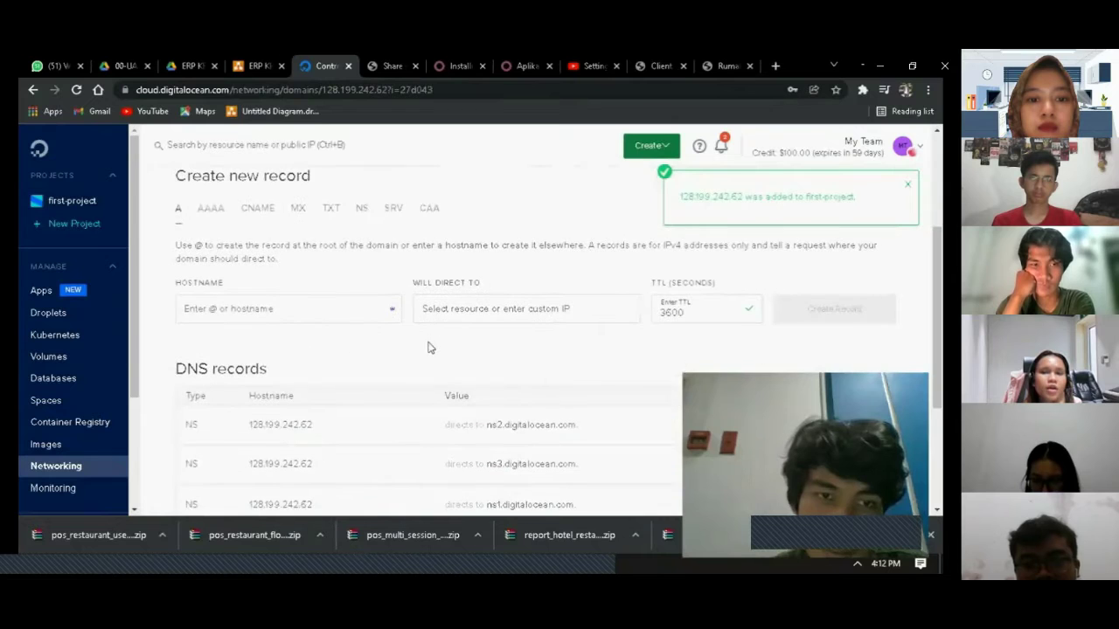
{"action": "left_click", "coordinate": [304, 310]}
{"action": "type", "text": "www"}
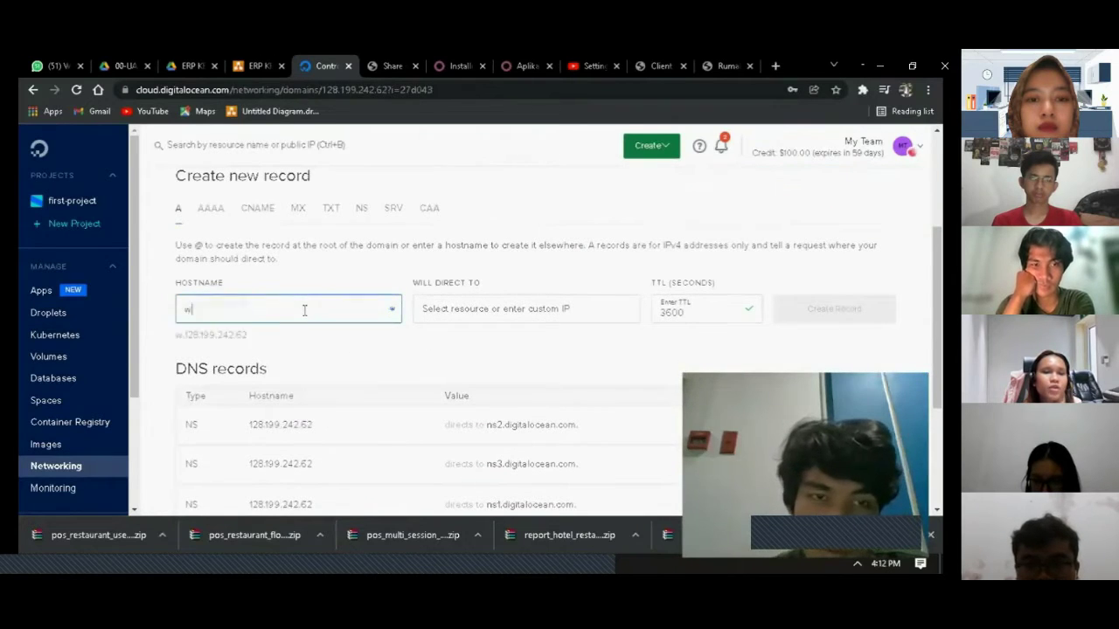
{"action": "left_click", "coordinate": [505, 306]}
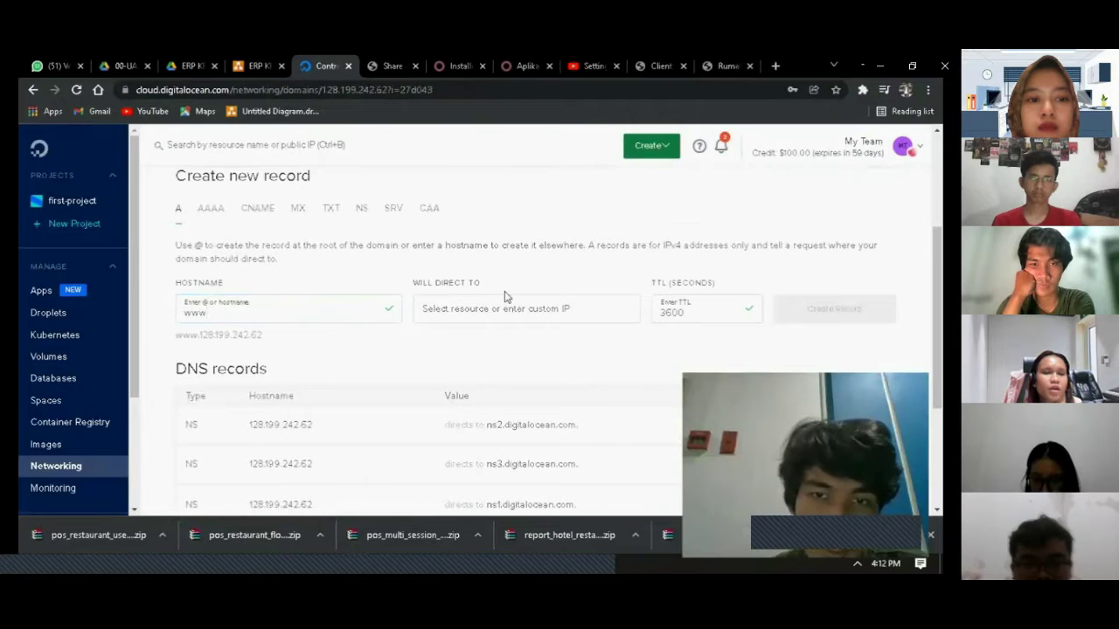
{"action": "left_click", "coordinate": [495, 344]}
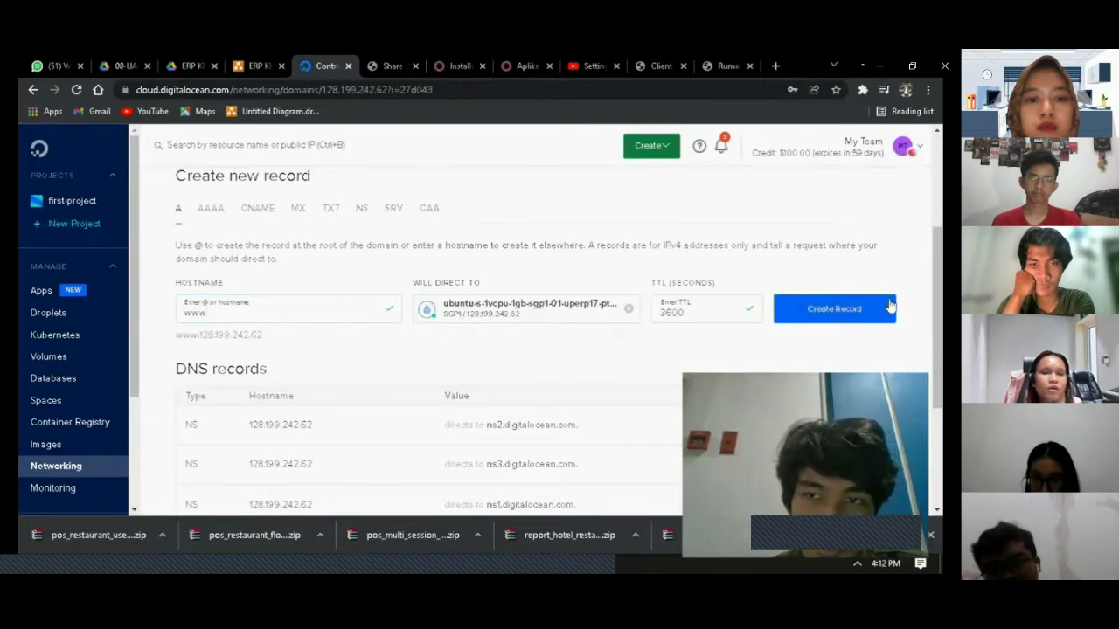
{"action": "left_click", "coordinate": [851, 310]}
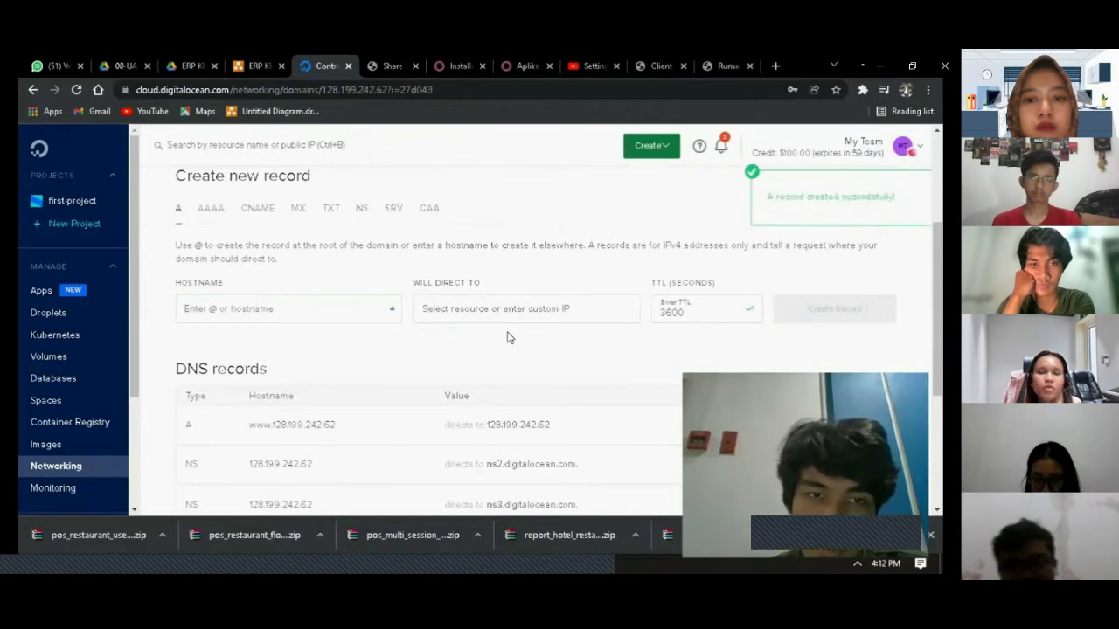
Create a wildcard A record with hostname * directed to the ubuntu-s-1vcpu-1gb-sgp1-01 droplet and review the DNS records list
{"action": "left_click", "coordinate": [280, 306]}
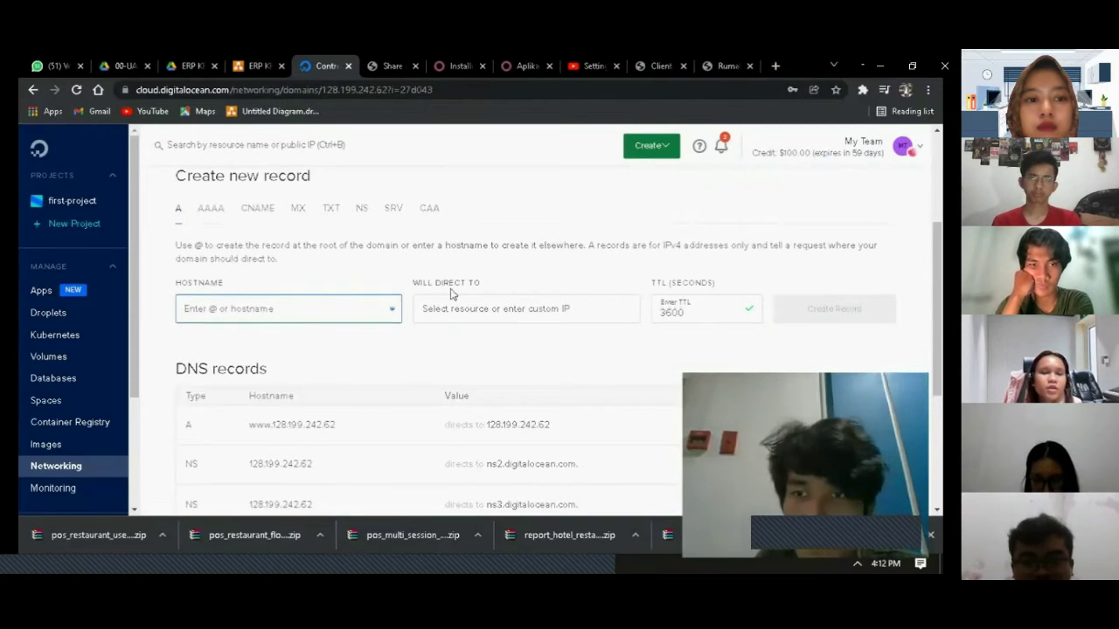
{"action": "scroll", "coordinate": [452, 294], "scroll_direction": "down", "scroll_amount": 1}
{"action": "left_click", "coordinate": [539, 252]}
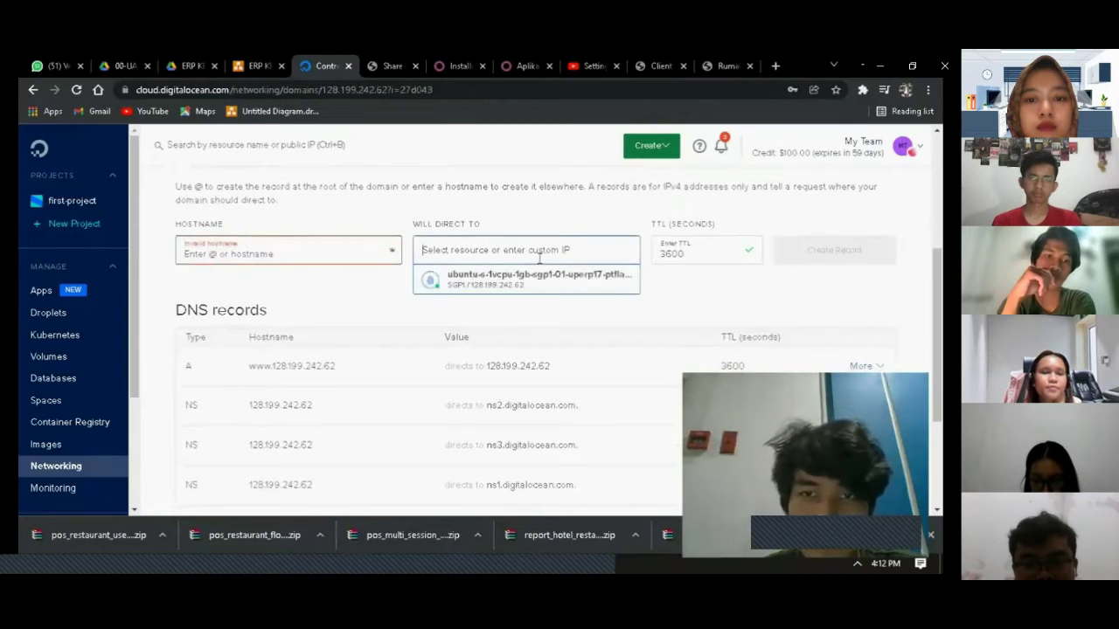
{"action": "left_click", "coordinate": [537, 276]}
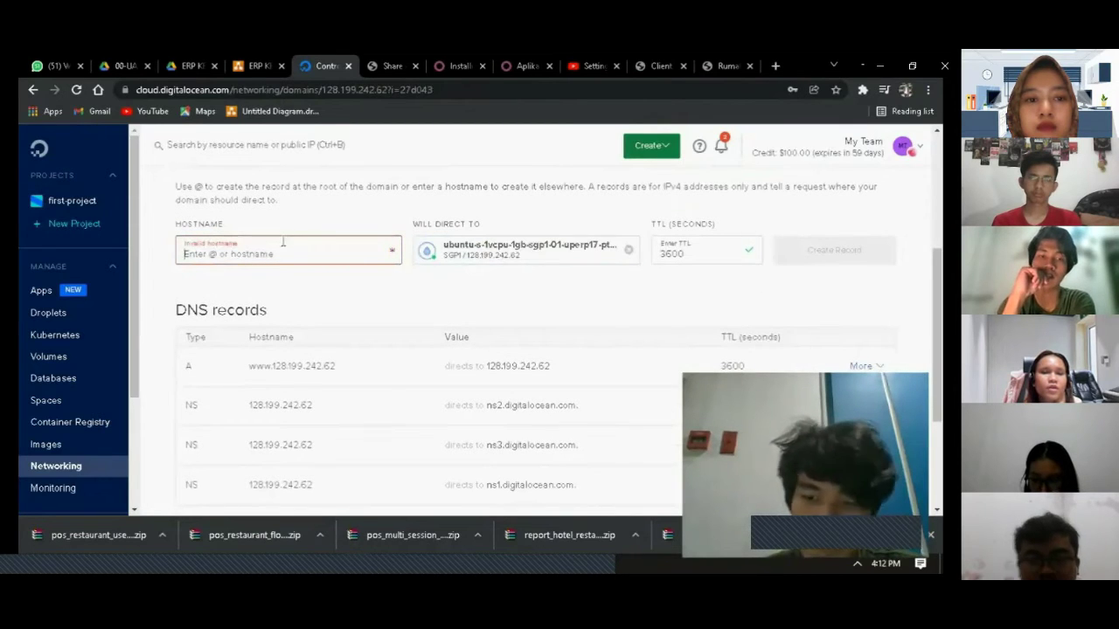
{"action": "type", "text": "*"}
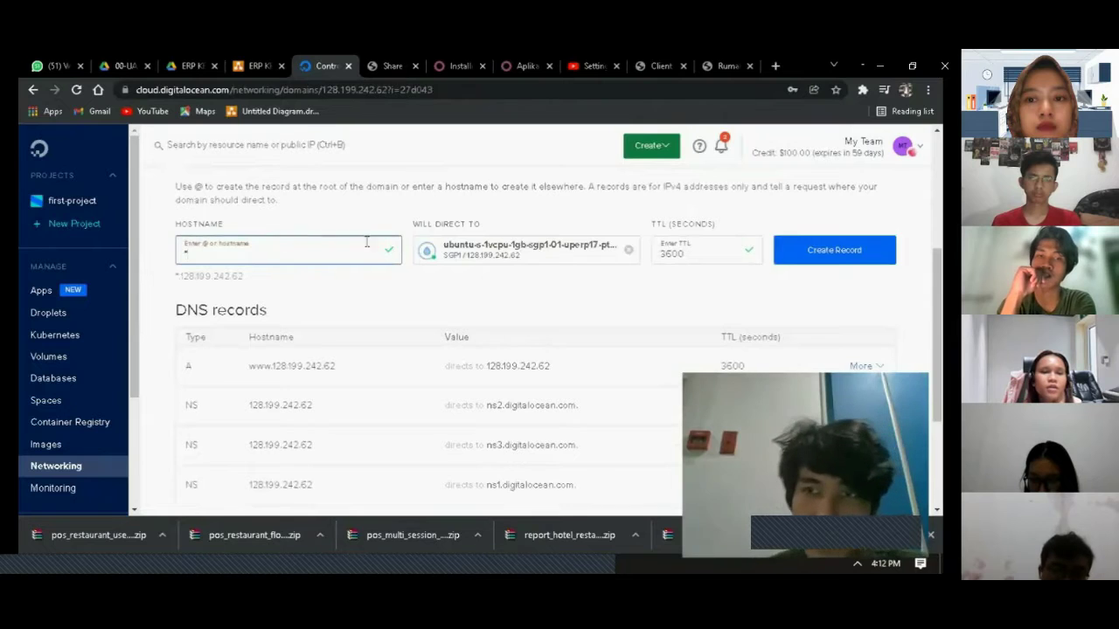
{"action": "left_click", "coordinate": [811, 248]}
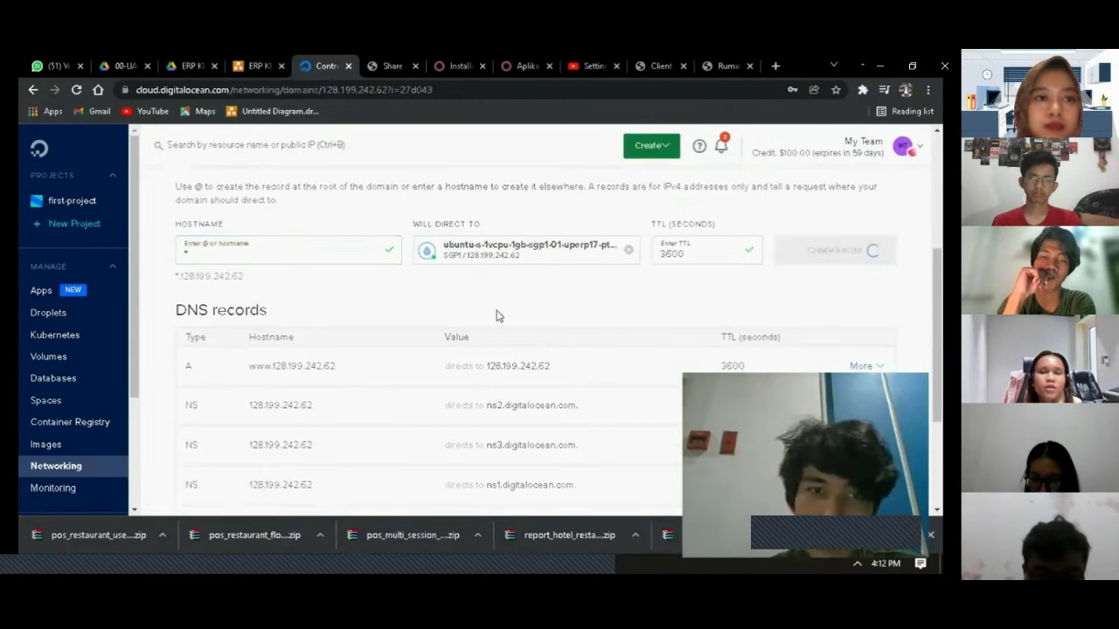
{"action": "scroll", "coordinate": [497, 315], "scroll_direction": "down", "scroll_amount": 1}
{"action": "scroll", "coordinate": [497, 315], "scroll_direction": "down", "scroll_amount": 2}
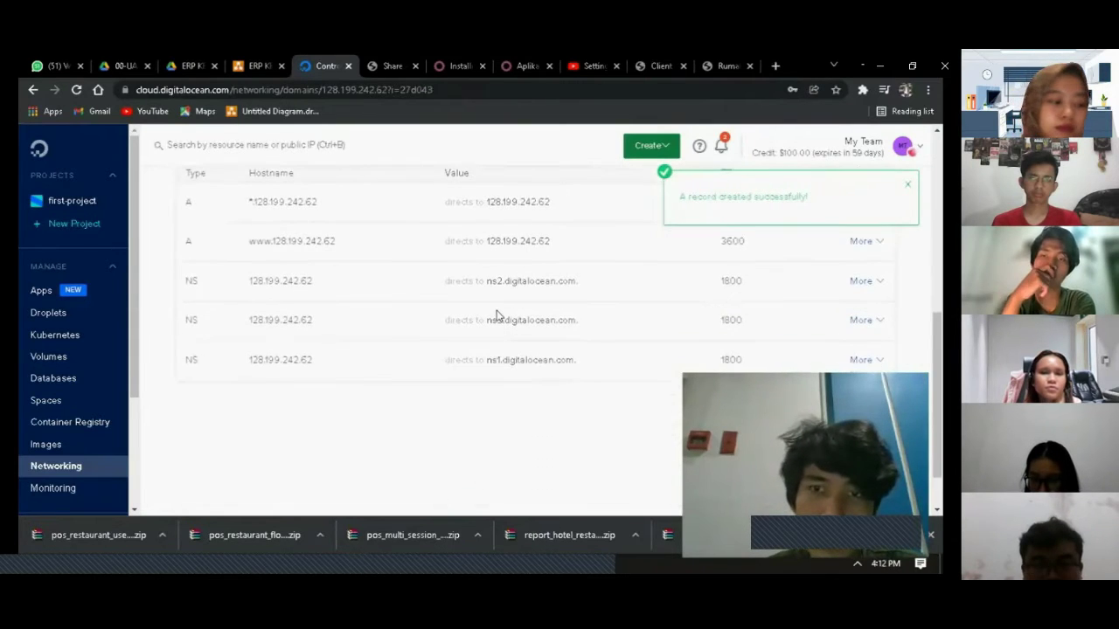
{"action": "scroll", "coordinate": [497, 314], "scroll_direction": "up", "scroll_amount": 1}
{"action": "scroll", "coordinate": [495, 315], "scroll_direction": "up", "scroll_amount": 1}
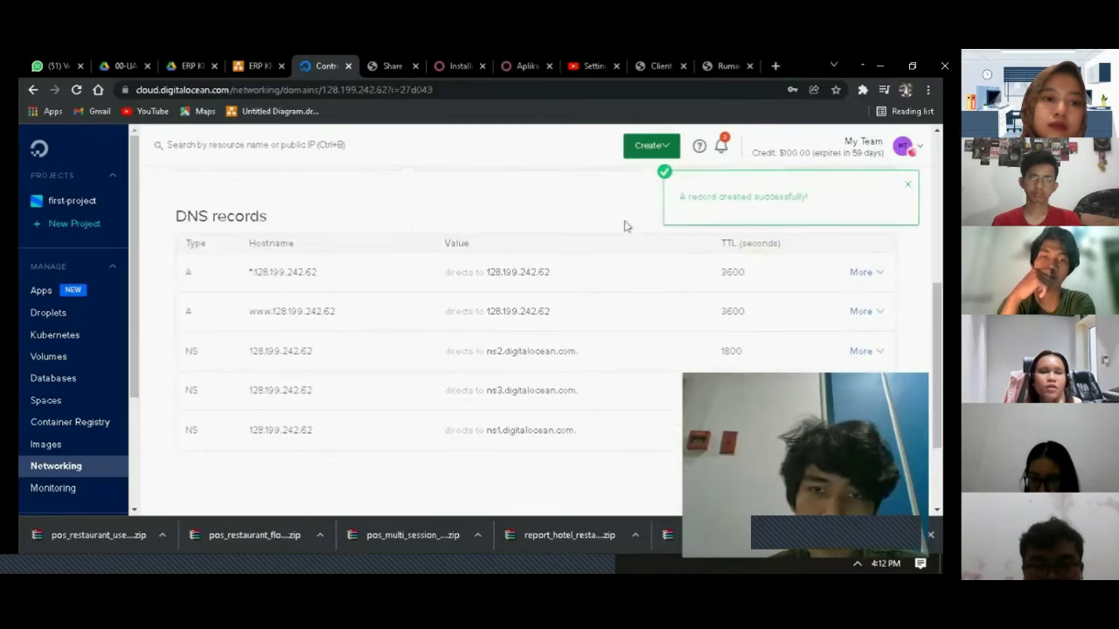
Switch to the Rumahweb client area and open the nameserver management page for the domain ptflamingouperp17.my.id
{"action": "left_click", "coordinate": [656, 67]}
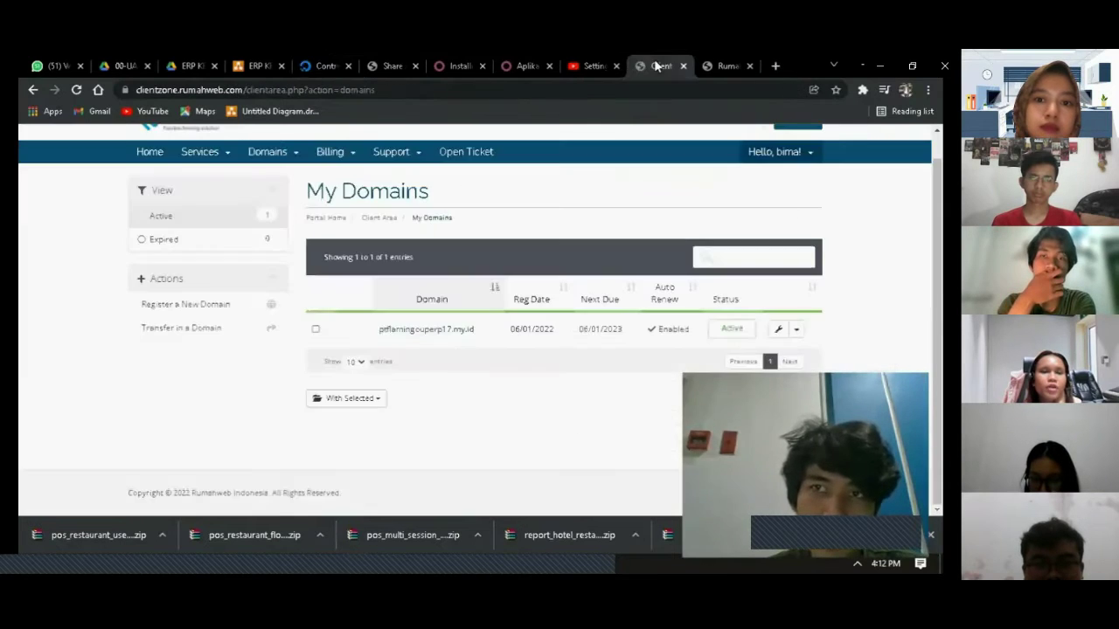
{"action": "left_click", "coordinate": [796, 331]}
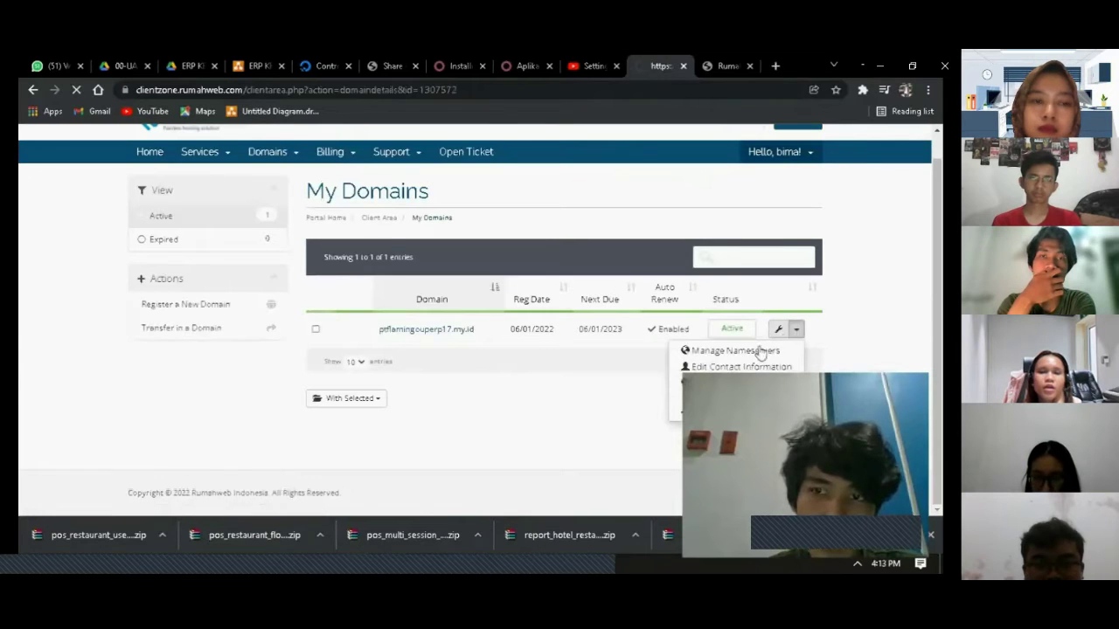
{"action": "scroll", "coordinate": [741, 360], "scroll_direction": "down", "scroll_amount": 3}
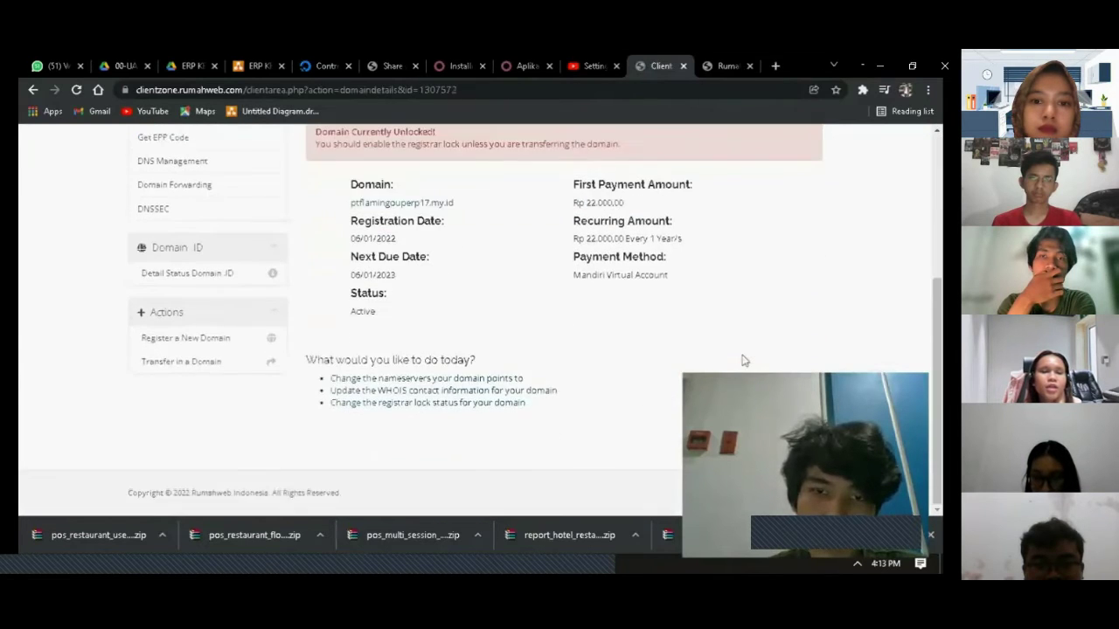
{"action": "scroll", "coordinate": [741, 360], "scroll_direction": "up", "scroll_amount": 3}
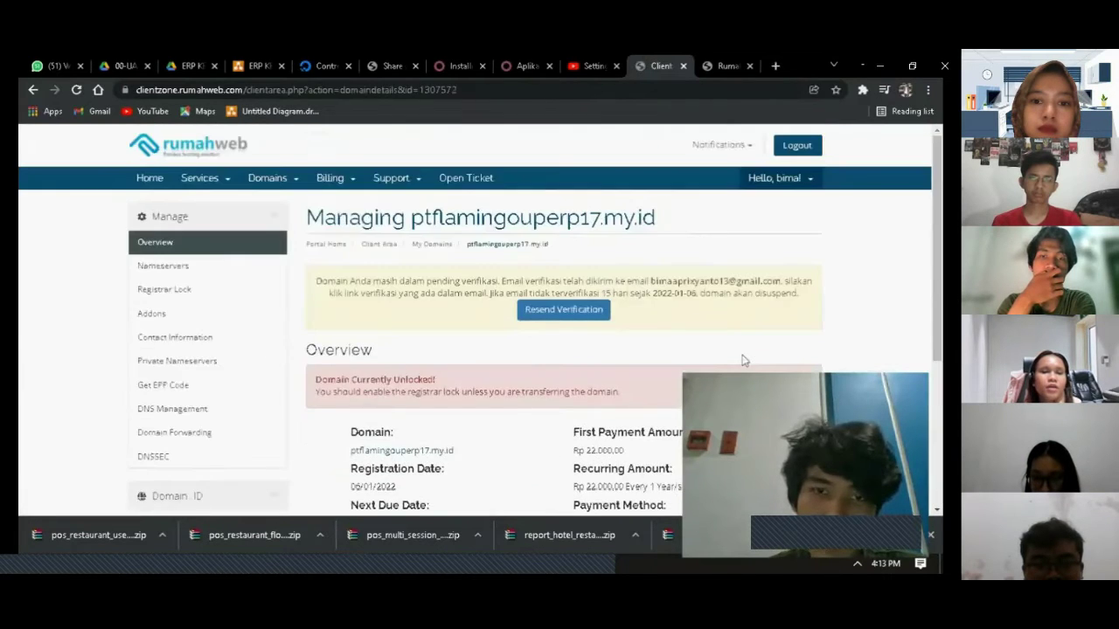
{"action": "left_click", "coordinate": [269, 177]}
{"action": "left_click", "coordinate": [289, 210]}
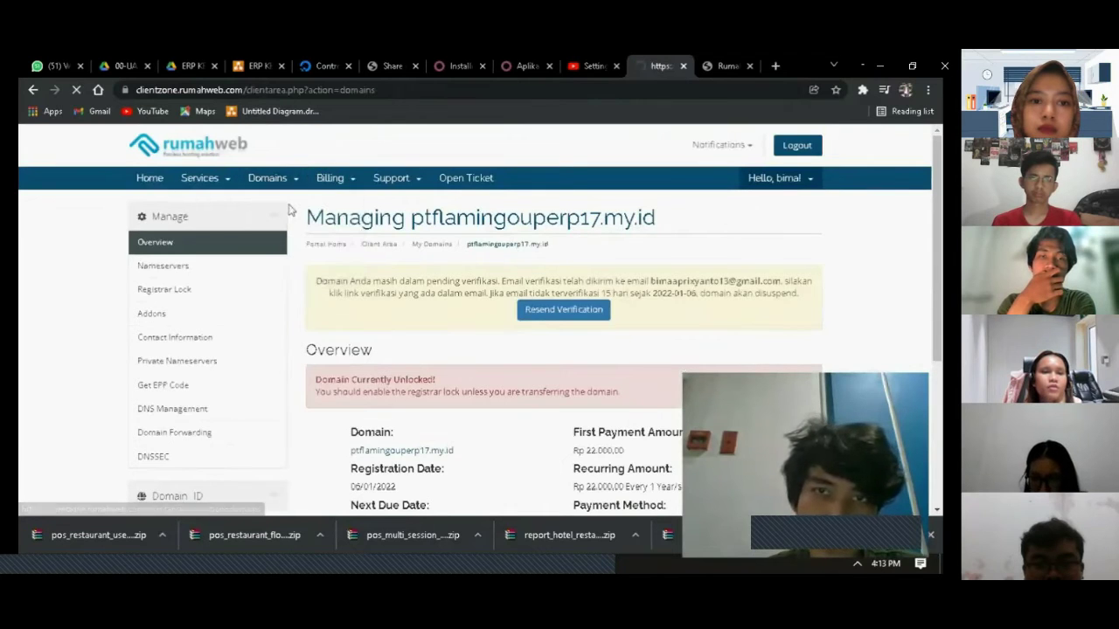
{"action": "scroll", "coordinate": [603, 315], "scroll_direction": "down", "scroll_amount": 2}
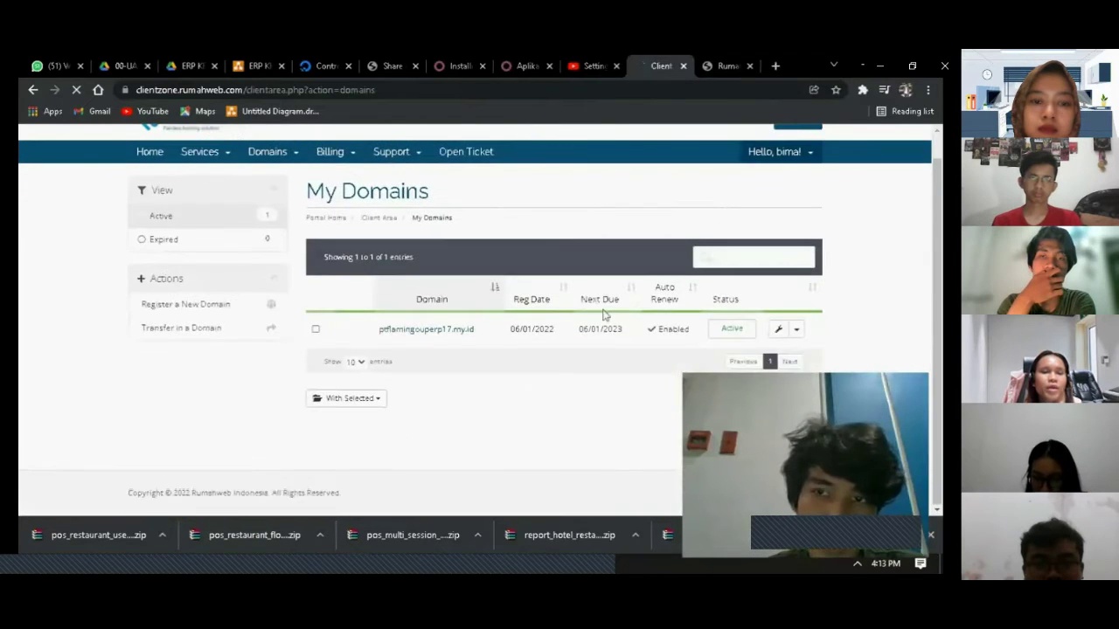
{"action": "left_click", "coordinate": [793, 333]}
{"action": "left_click", "coordinate": [733, 356]}
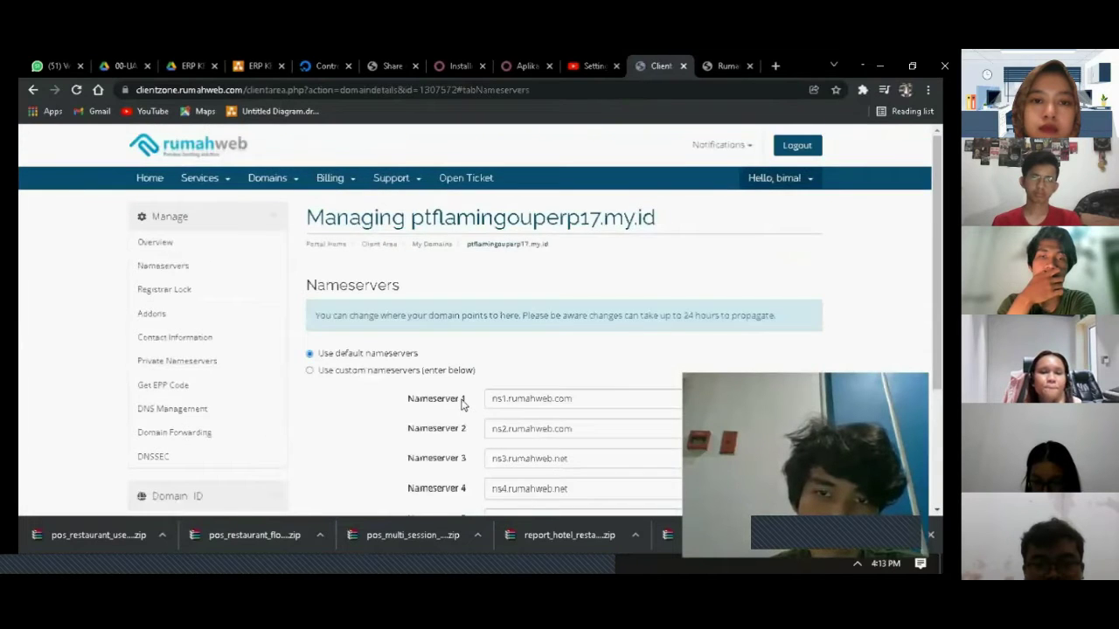
Choose custom nameservers and replace Nameserver 1 with ns1.digitalocean.com. copied from the DigitalOcean NS records
{"action": "scroll", "coordinate": [463, 404], "scroll_direction": "down", "scroll_amount": 1}
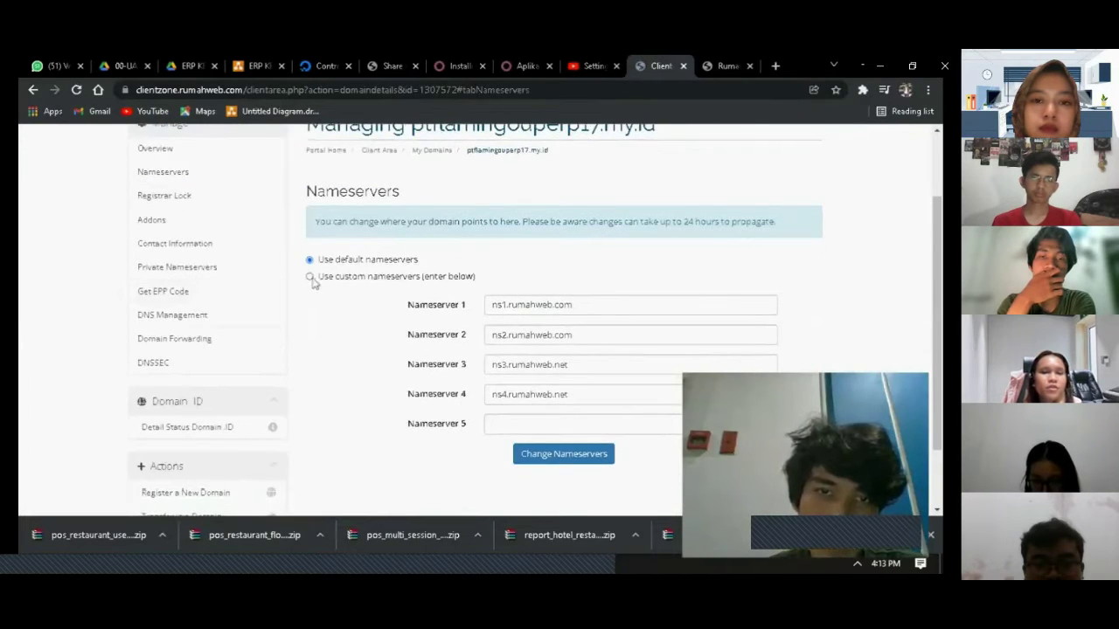
{"action": "left_click", "coordinate": [598, 315]}
{"action": "left_click_drag", "start_coordinate": [597, 315], "coordinate": [460, 312]}
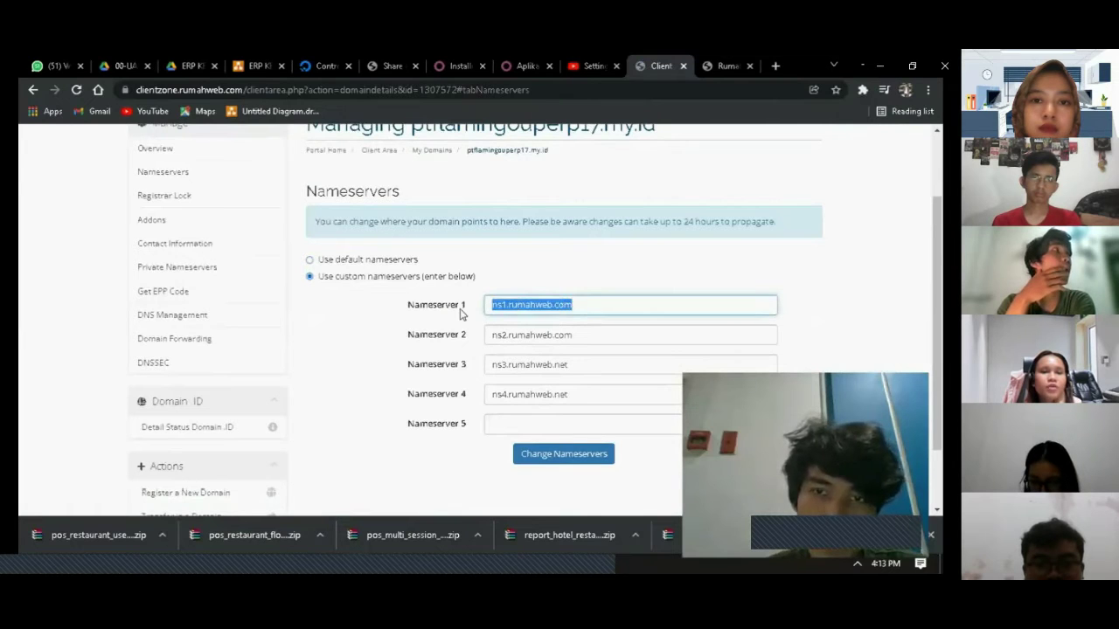
{"action": "key", "text": "BackSpace"}
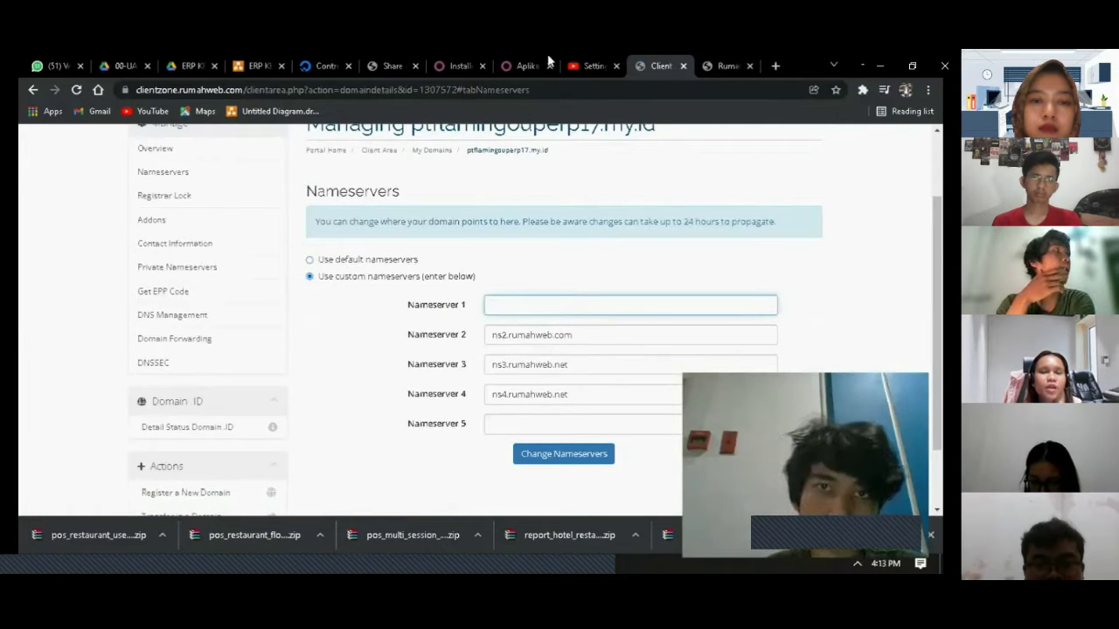
{"action": "left_click", "coordinate": [307, 66]}
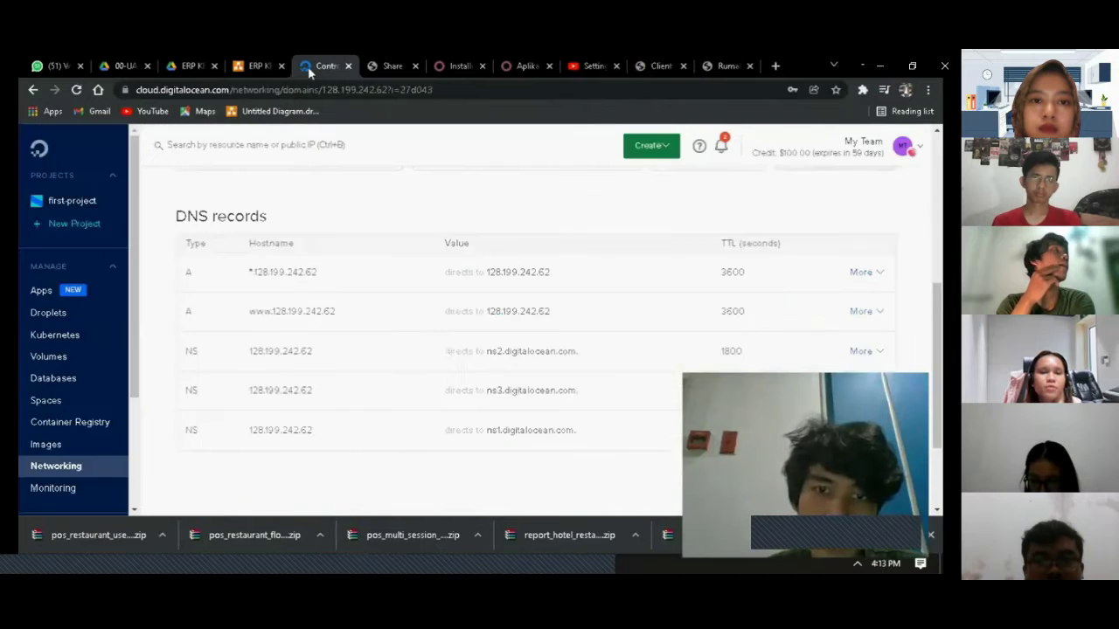
{"action": "mouse_move", "coordinate": [557, 442]}
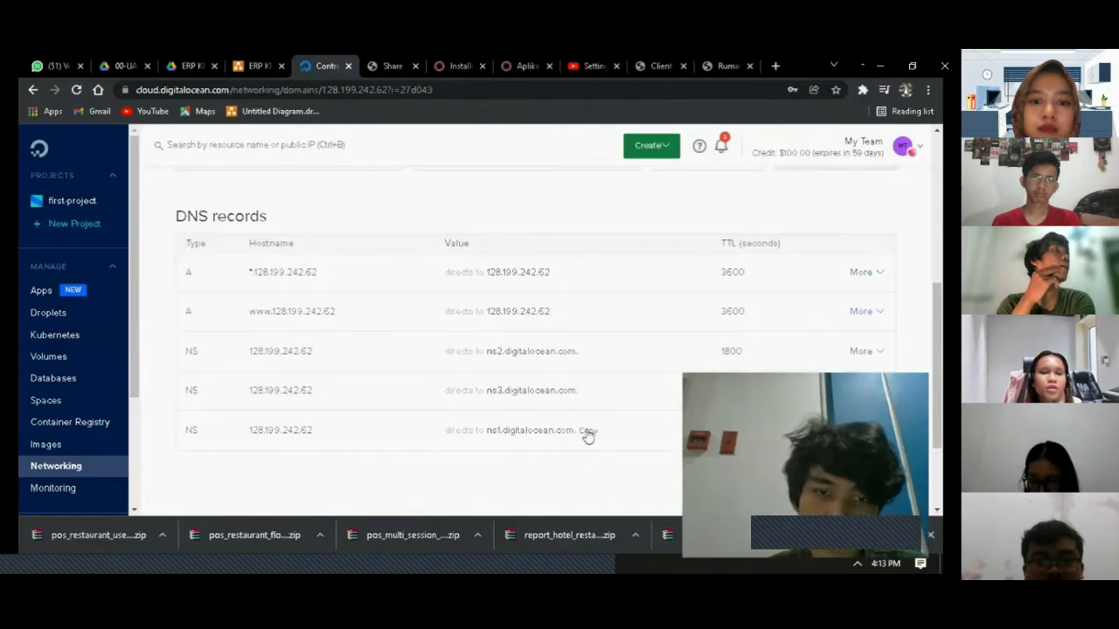
{"action": "left_click", "coordinate": [728, 67]}
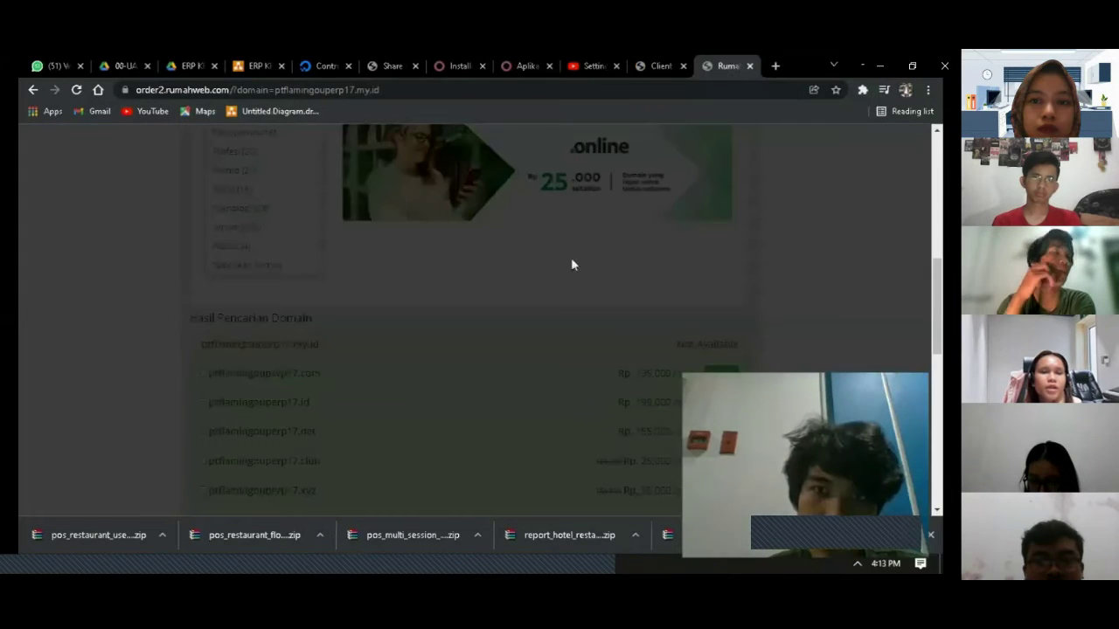
{"action": "left_click", "coordinate": [651, 74]}
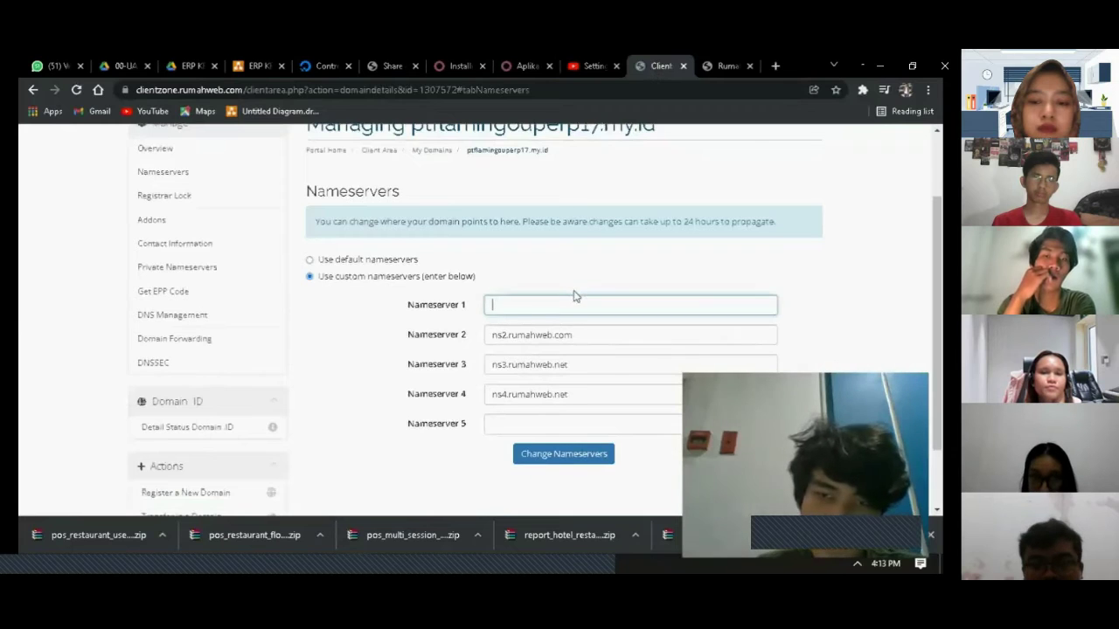
{"action": "key", "text": "ctrl+v"}
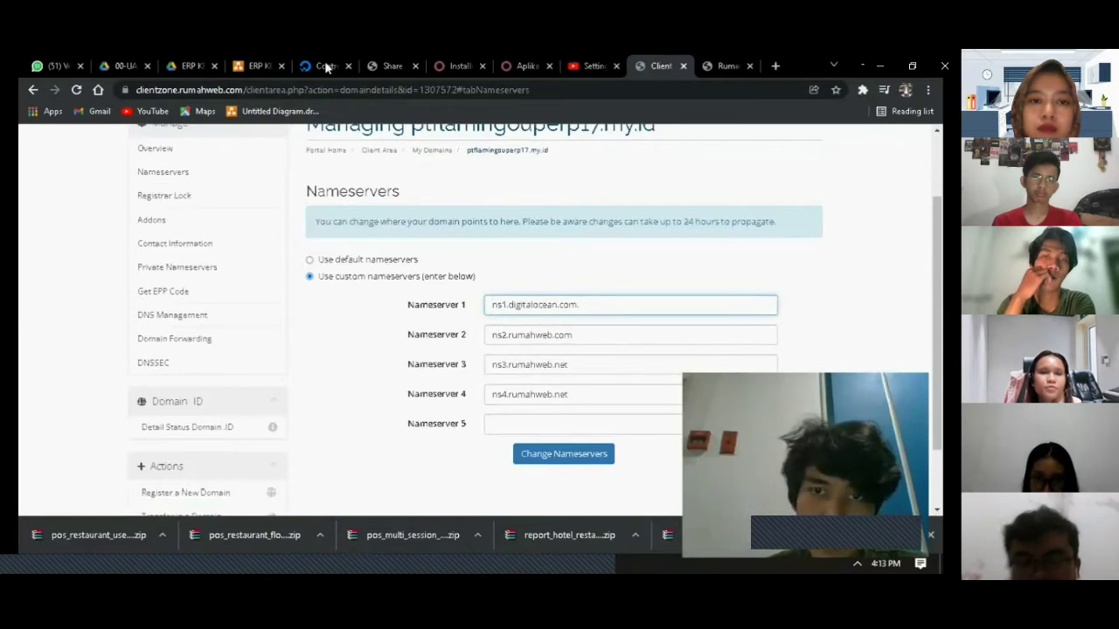
Copy ns2.digitalocean.com. from the DigitalOcean NS records and set it as Nameserver 2 of the Rumahweb domain
{"action": "key", "text": "ctrl+5"}
{"action": "mouse_move", "coordinate": [584, 398]}
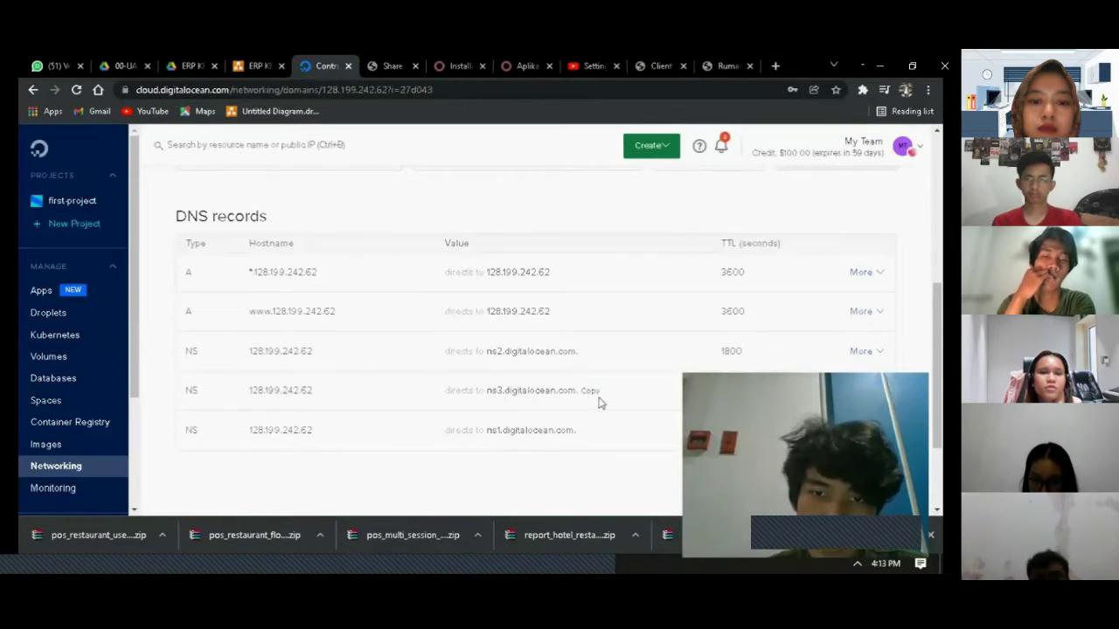
{"action": "left_click", "coordinate": [584, 353]}
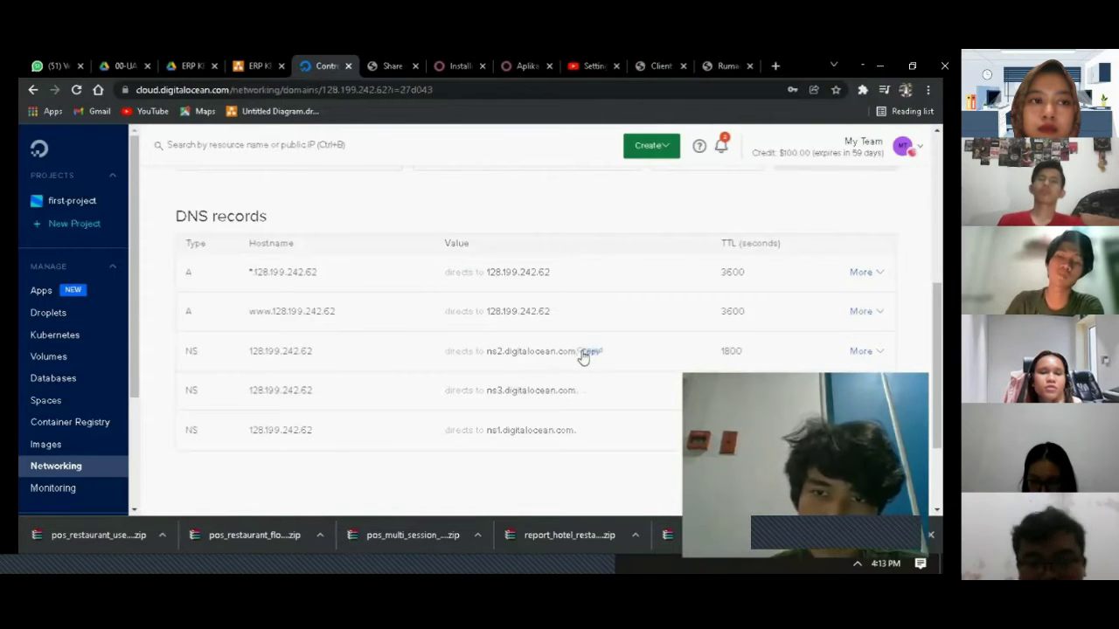
{"action": "left_click", "coordinate": [662, 66]}
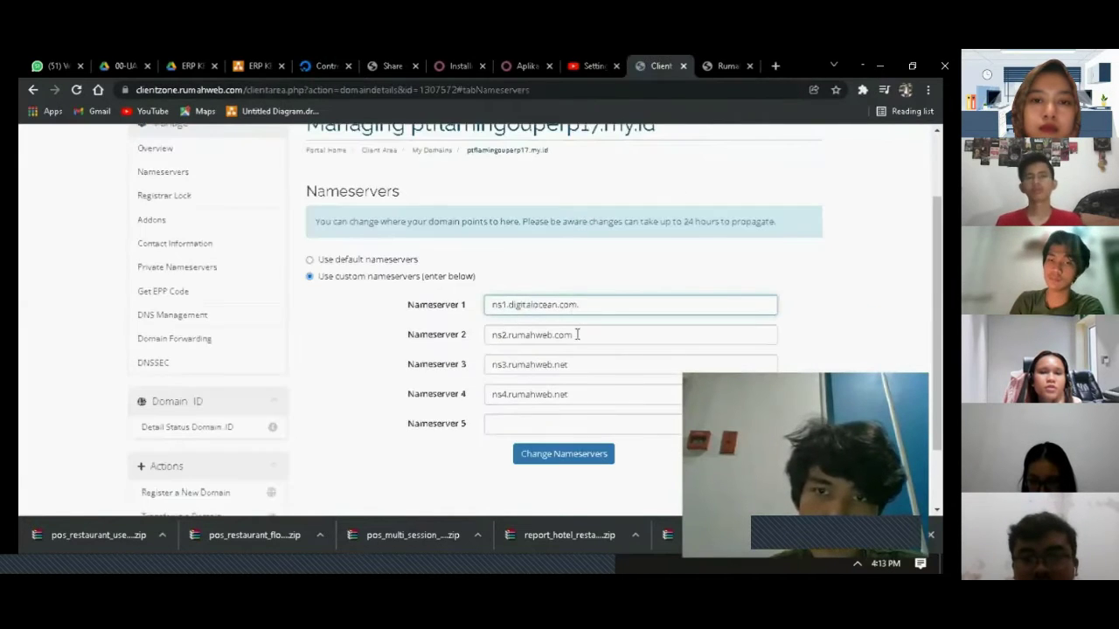
{"action": "left_click_drag", "start_coordinate": [595, 335], "coordinate": [462, 344]}
{"action": "key", "text": "ctrl+v"}
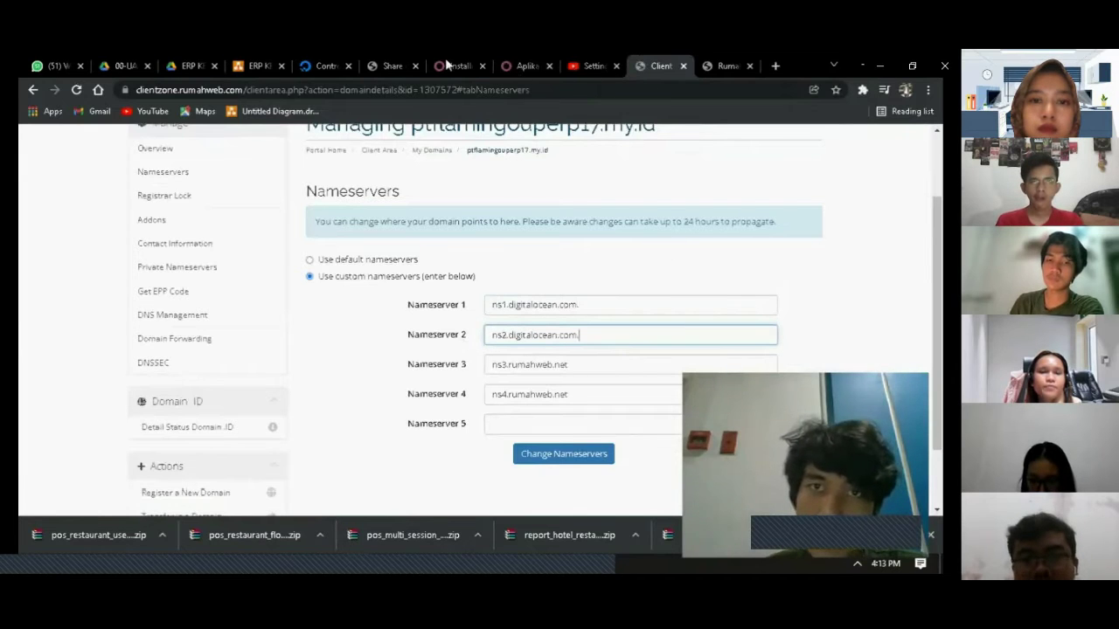
Set Nameserver 3 to ns3.digitalocean.com. copied from the DigitalOcean NS records, and clear Nameserver 4
{"action": "left_click", "coordinate": [316, 66]}
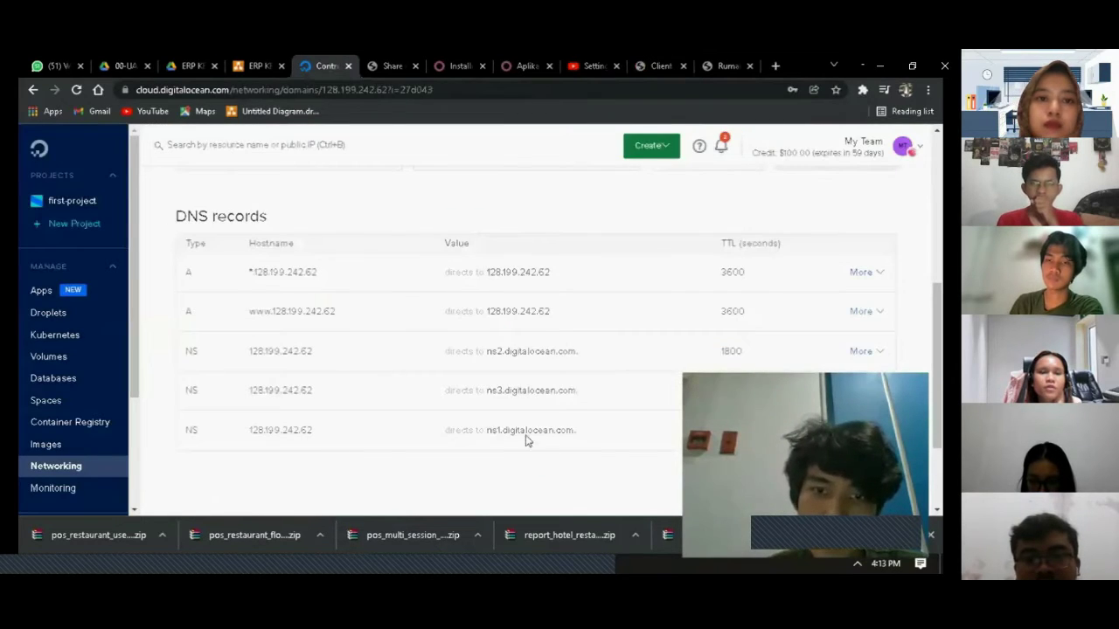
{"action": "left_click", "coordinate": [589, 393]}
{"action": "left_click", "coordinate": [662, 66]}
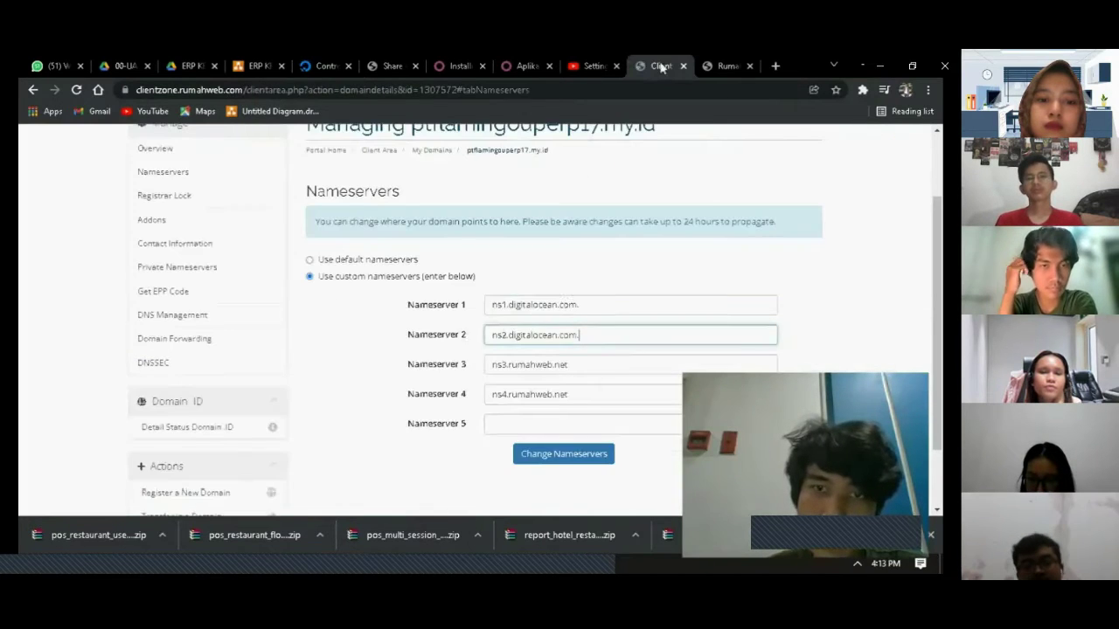
{"action": "left_click_drag", "start_coordinate": [582, 368], "coordinate": [456, 361]}
{"action": "key", "text": "ctrl+v"}
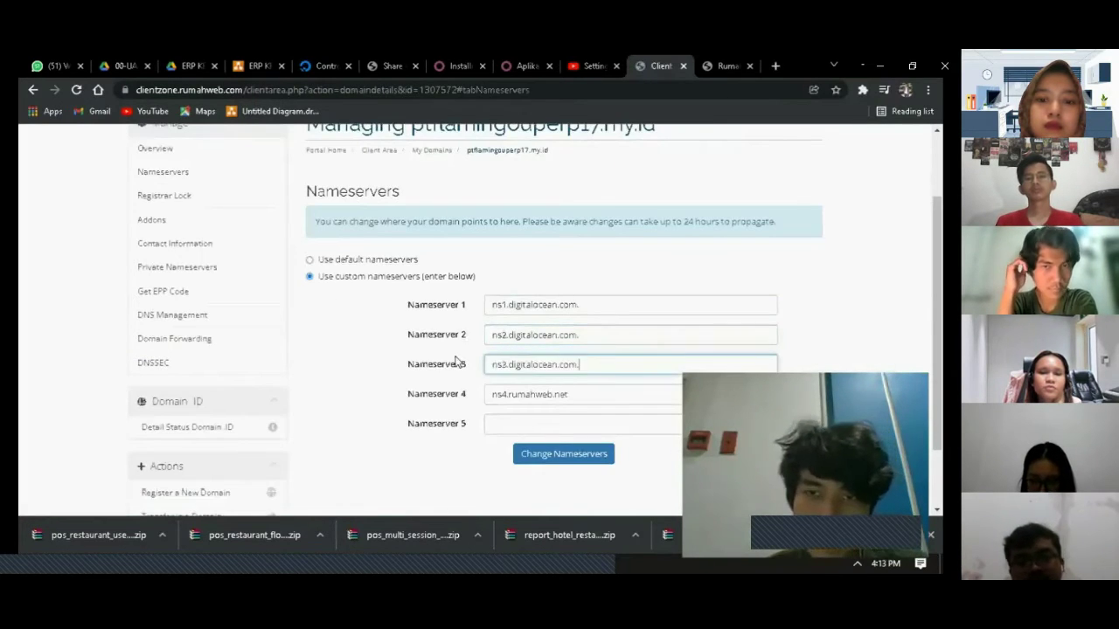
{"action": "left_click_drag", "start_coordinate": [577, 403], "coordinate": [459, 414]}
{"action": "key", "text": "BackSpace"}
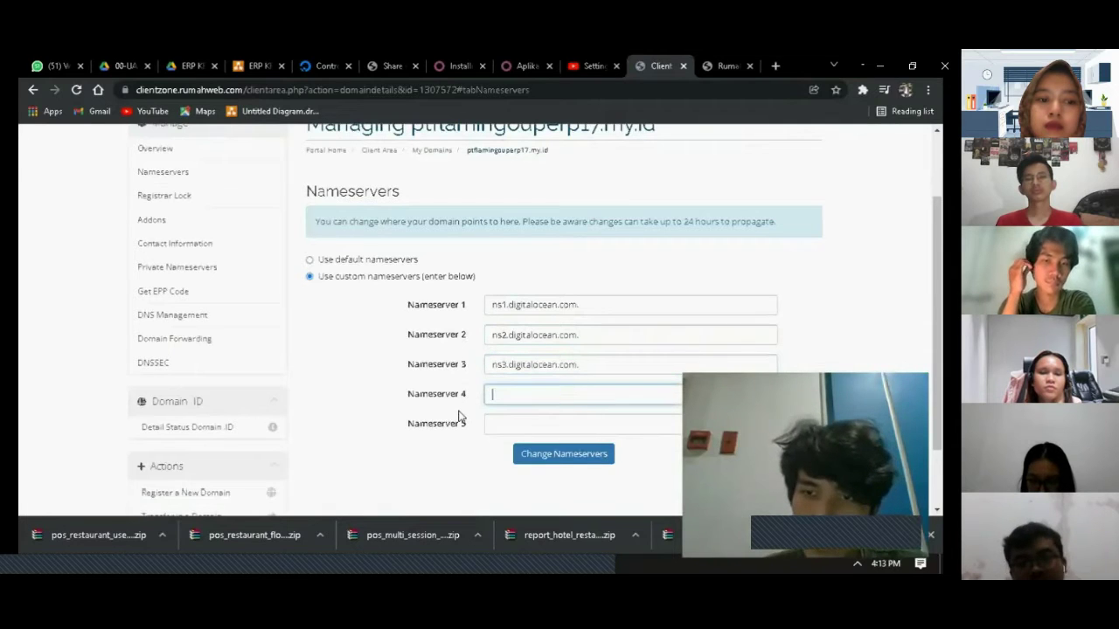
Remove the trailing dots from the three DigitalOcean nameserver entries and save the nameserver change
{"action": "left_click", "coordinate": [600, 365]}
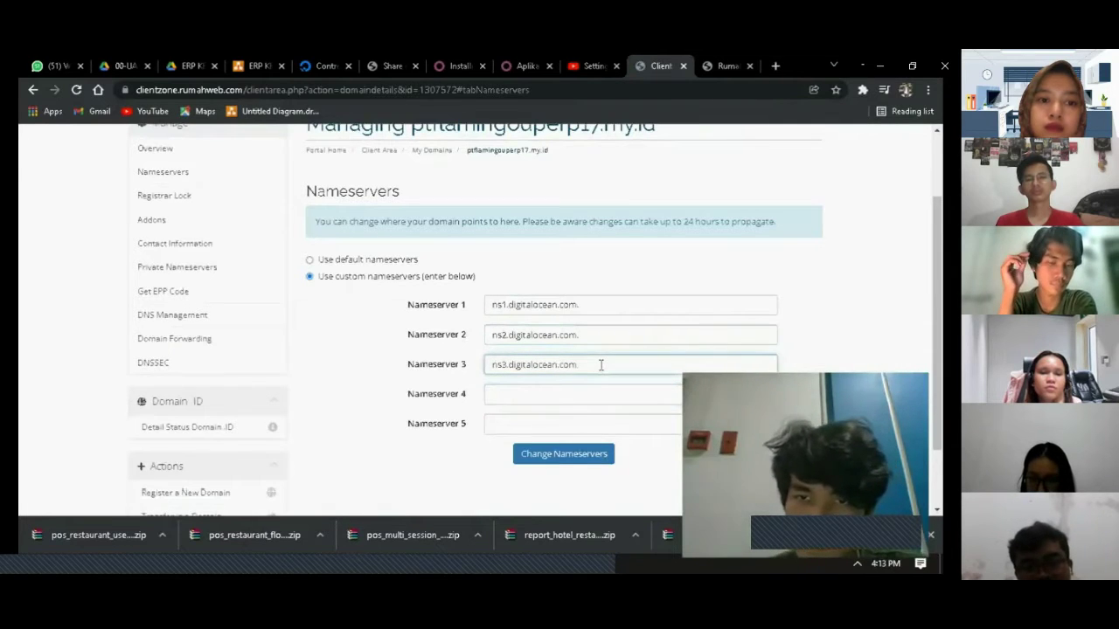
{"action": "key", "text": "BackSpace"}
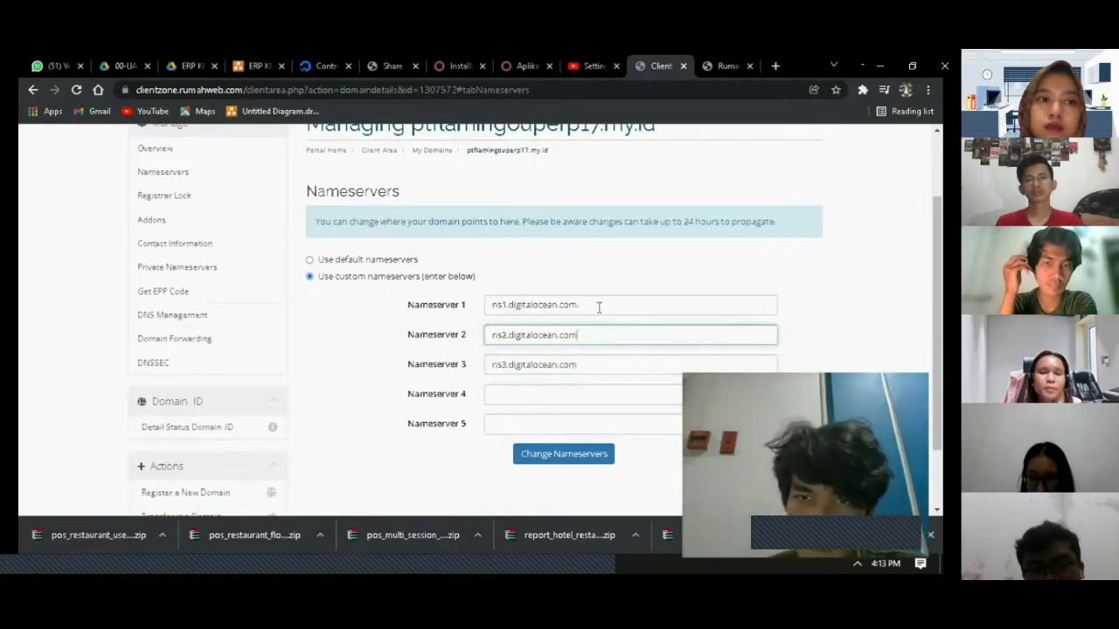
{"action": "left_click", "coordinate": [599, 307]}
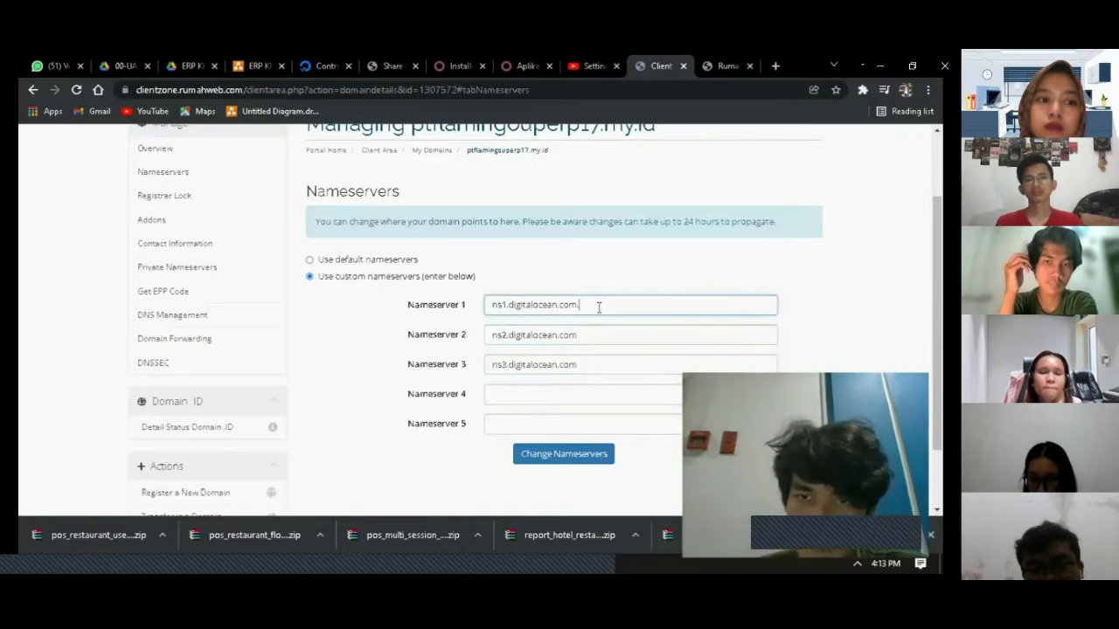
{"action": "left_click", "coordinate": [564, 456]}
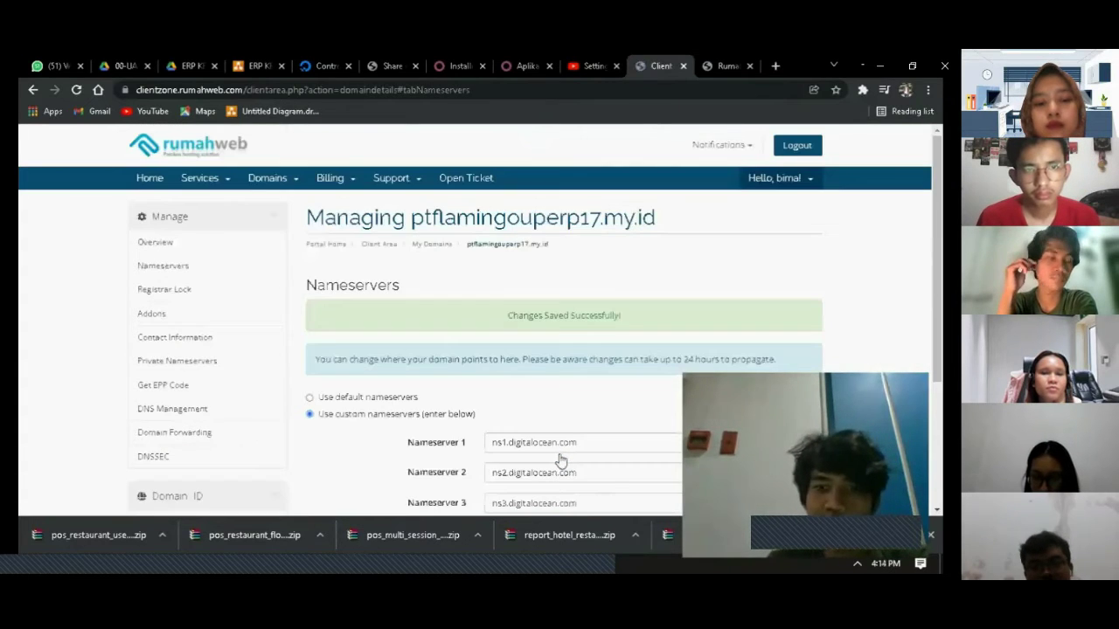
{"action": "scroll", "coordinate": [560, 461], "scroll_direction": "down", "scroll_amount": 1}
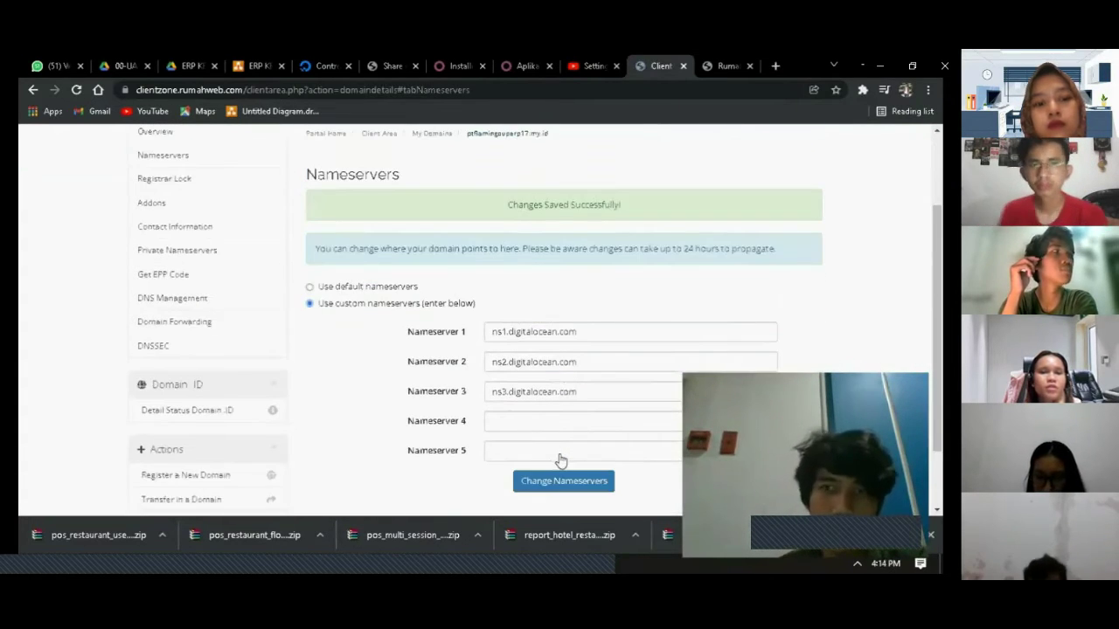
Open the ptflamingouperp17.my.id website from the Rumahweb My Domains list and continue past its landing page
{"action": "left_click", "coordinate": [323, 65]}
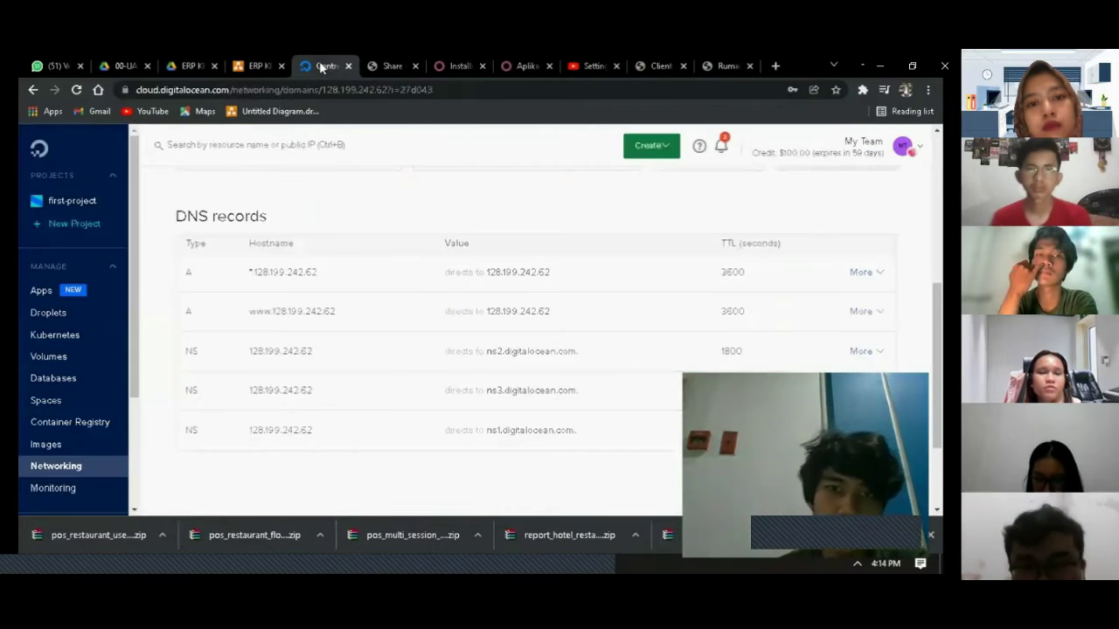
{"action": "left_click", "coordinate": [722, 66]}
{"action": "left_click", "coordinate": [661, 68]}
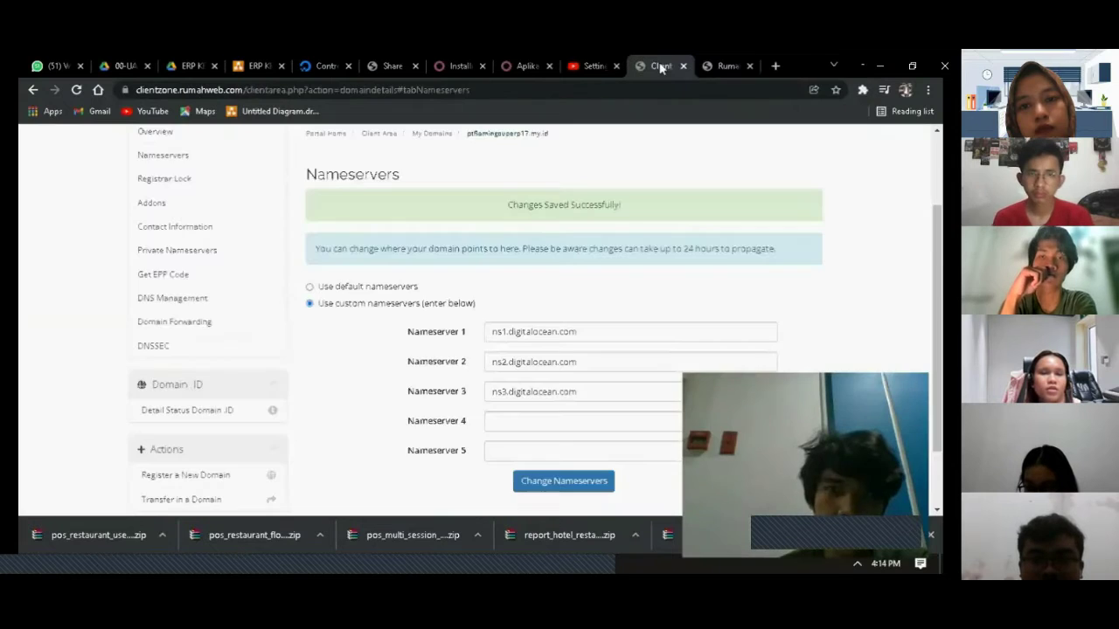
{"action": "scroll", "coordinate": [426, 303], "scroll_direction": "up", "scroll_amount": 1}
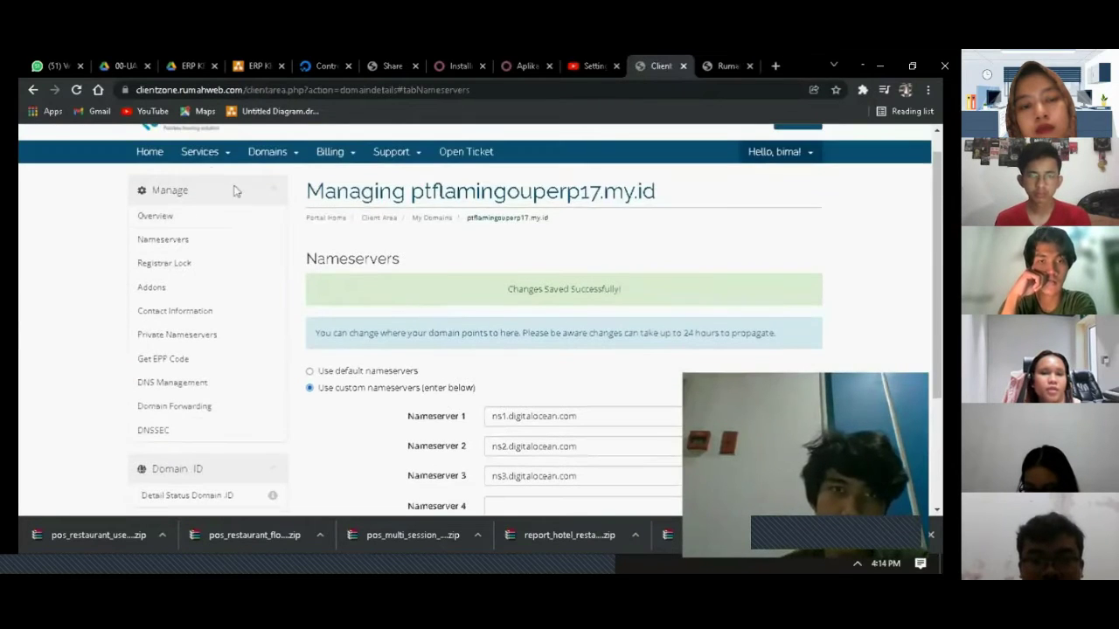
{"action": "left_click", "coordinate": [267, 153]}
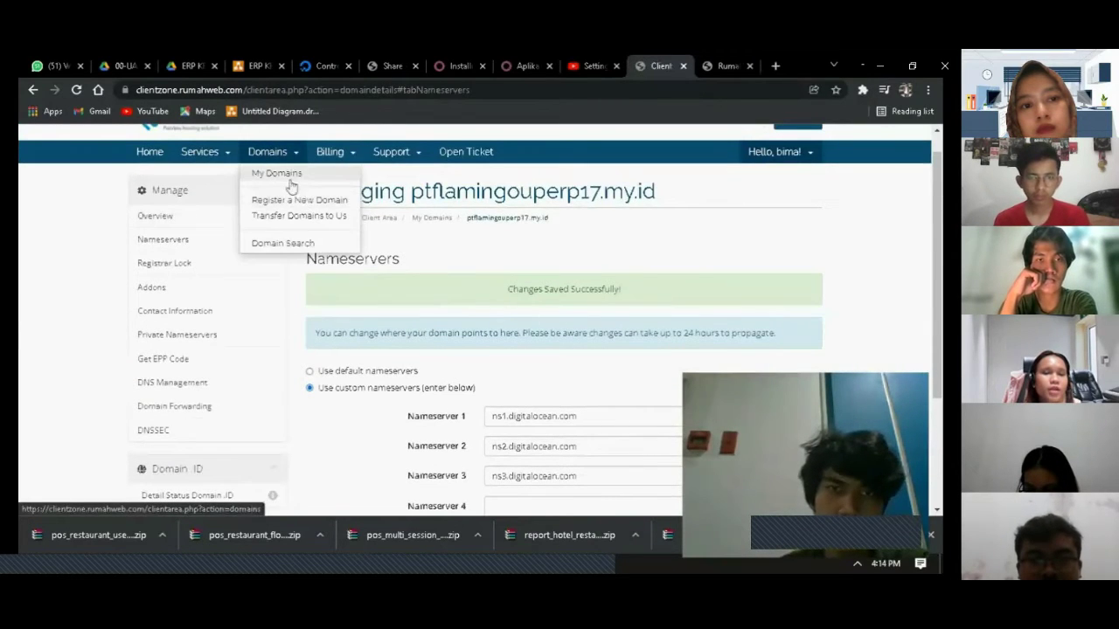
{"action": "left_click", "coordinate": [276, 174]}
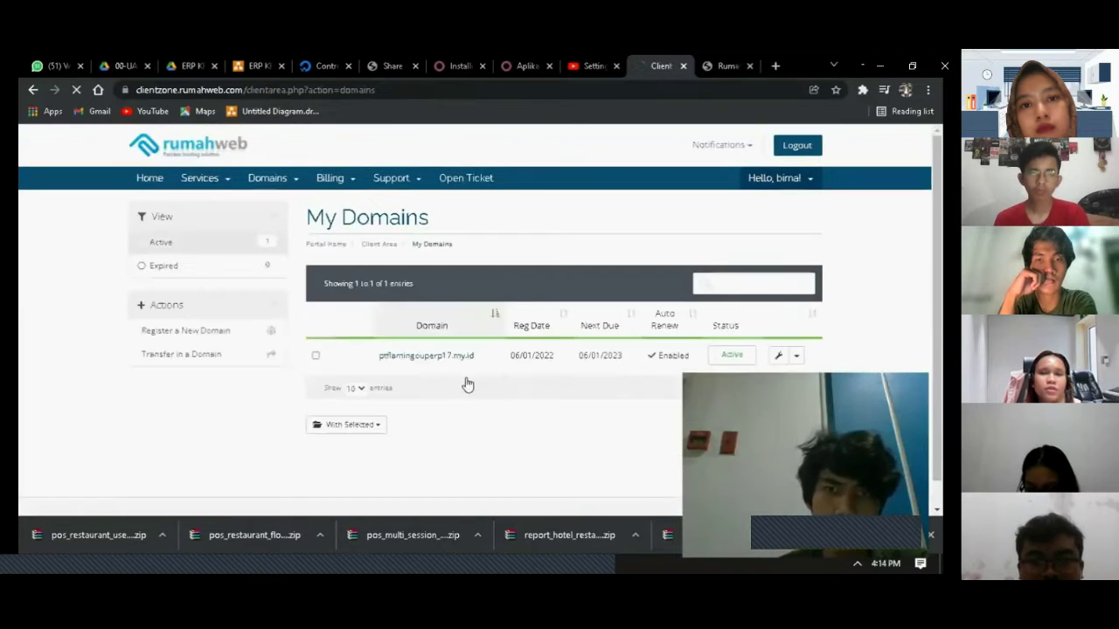
{"action": "left_click", "coordinate": [417, 358]}
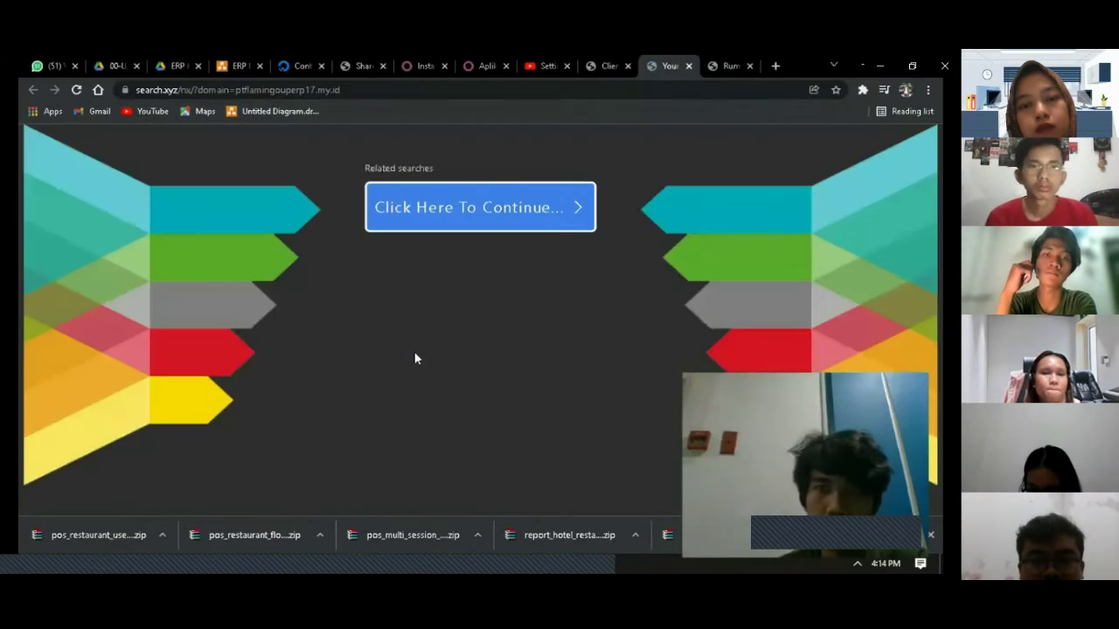
{"action": "left_click", "coordinate": [532, 208]}
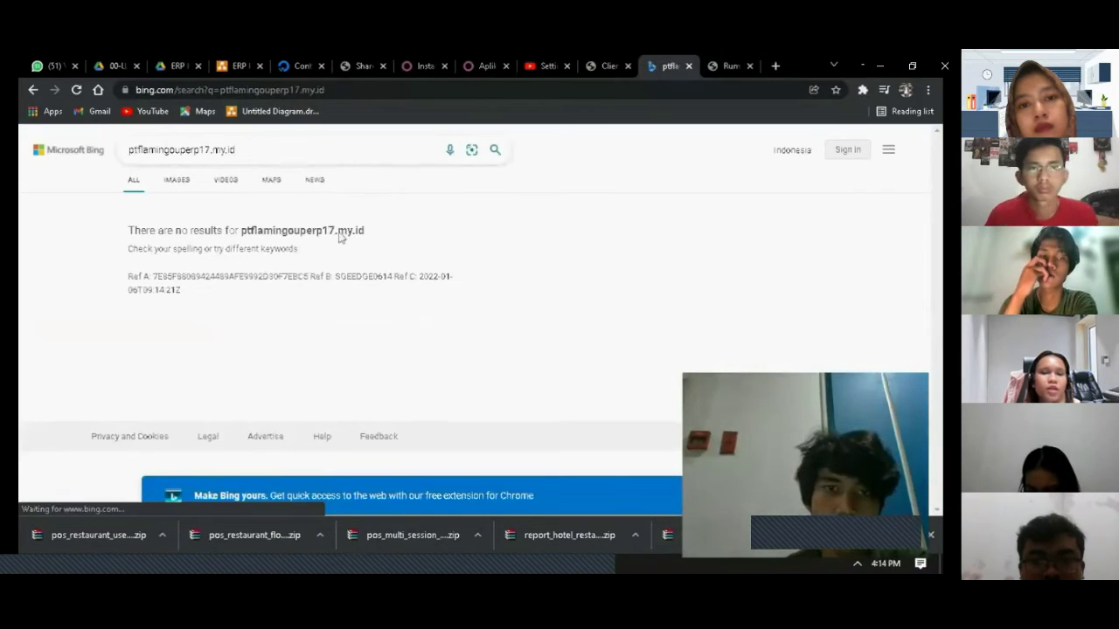
Return to My Domains, open nameserver management for ptflamingouperp17.my.id, and review its custom nameserver entries
{"action": "left_click", "coordinate": [726, 70]}
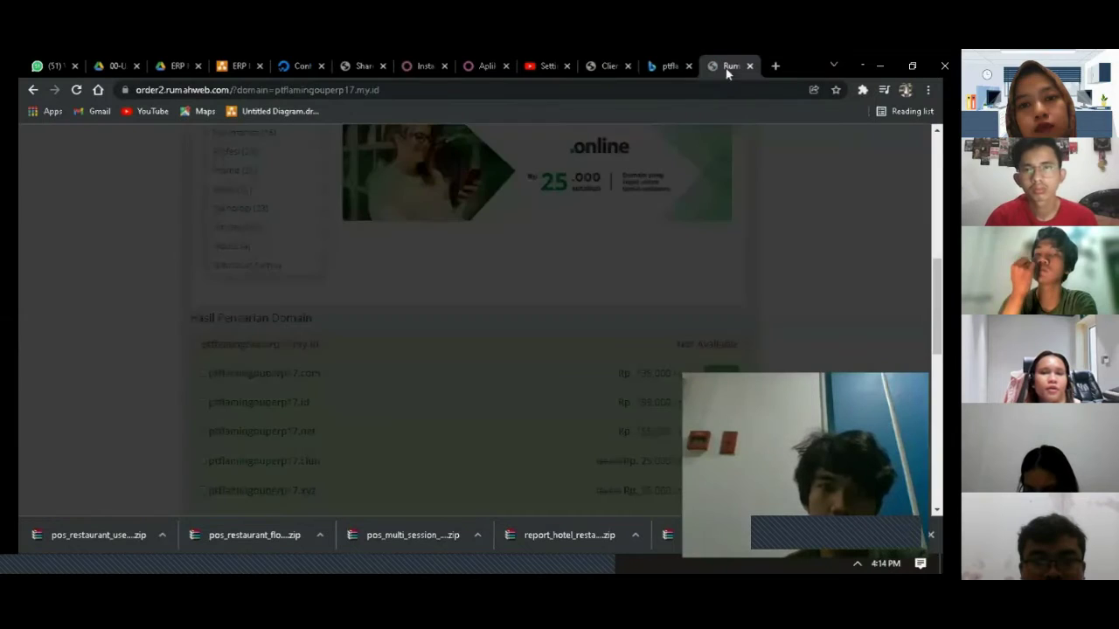
{"action": "left_click", "coordinate": [603, 68]}
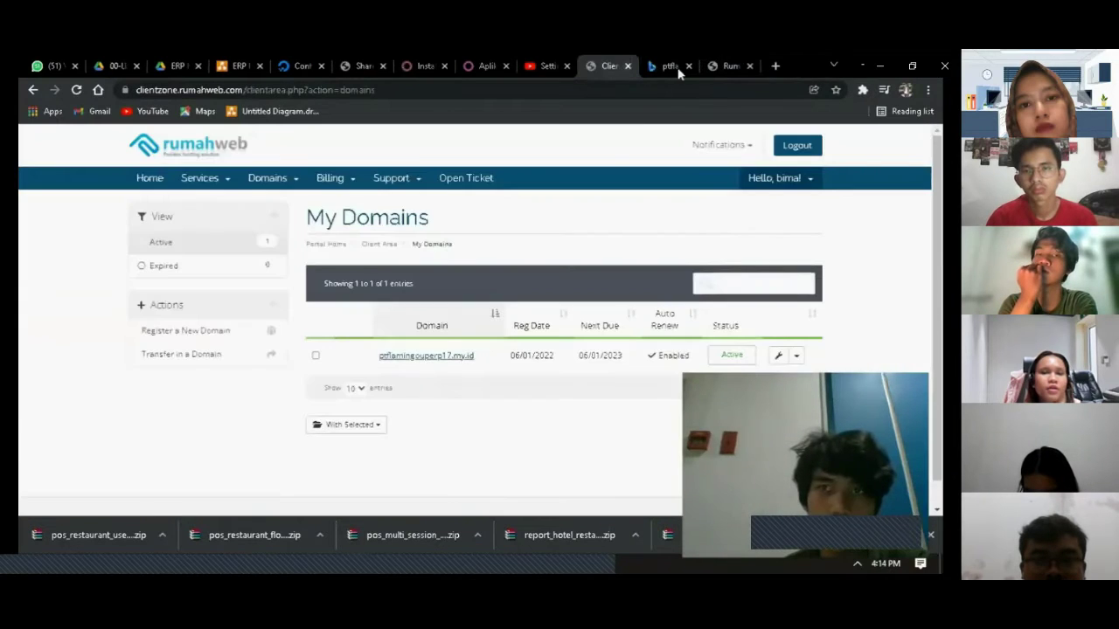
{"action": "left_click", "coordinate": [797, 356]}
{"action": "left_click", "coordinate": [748, 379]}
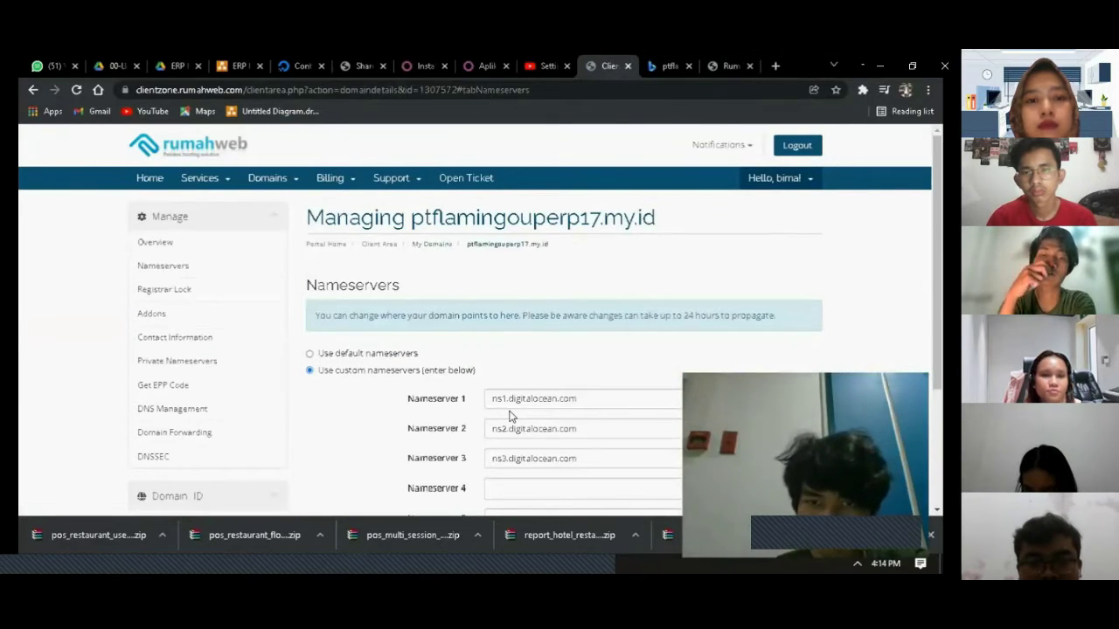
{"action": "scroll", "coordinate": [511, 416], "scroll_direction": "down", "scroll_amount": 1}
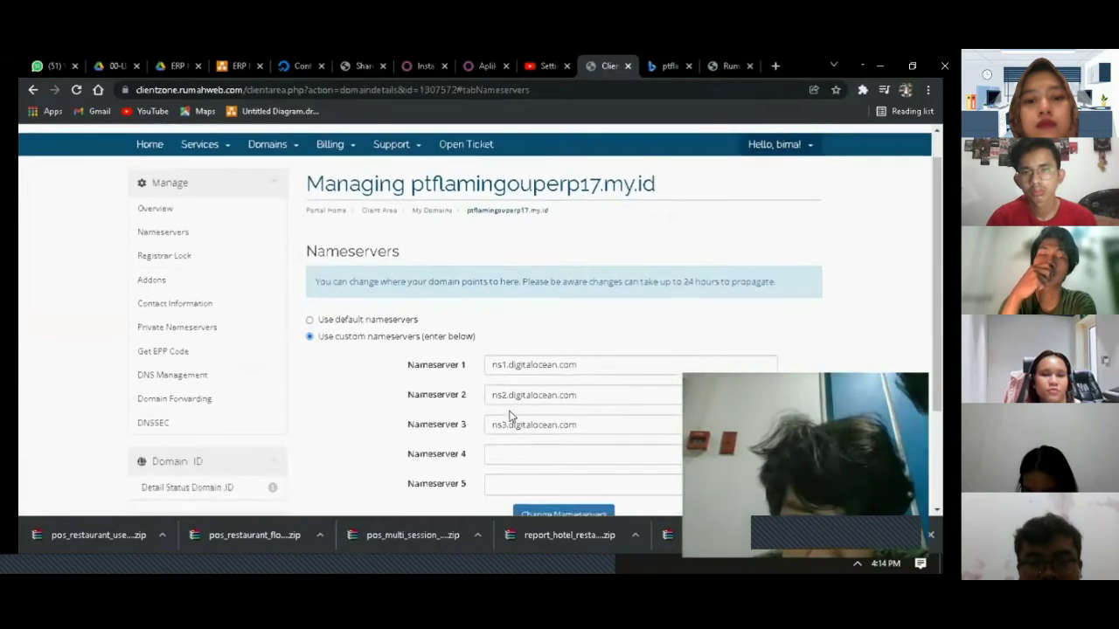
{"action": "scroll", "coordinate": [512, 416], "scroll_direction": "down", "scroll_amount": 2}
{"action": "scroll", "coordinate": [512, 416], "scroll_direction": "up", "scroll_amount": 3}
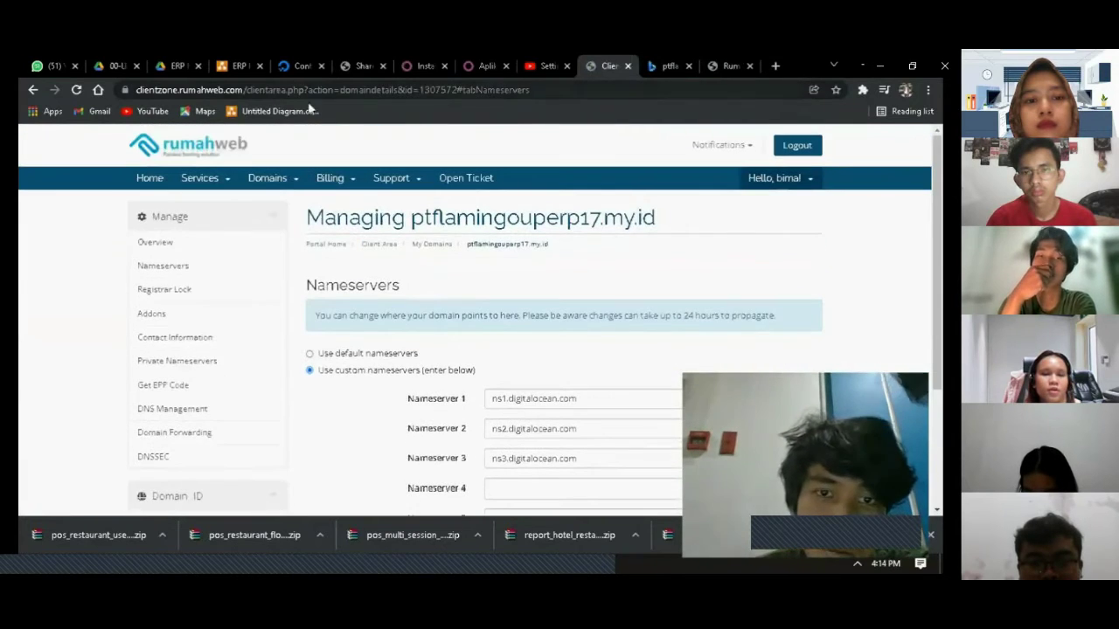
Review the record creation form and the A and NS records of the 128.199.242.62 domain in DigitalOcean
{"action": "left_click", "coordinate": [283, 70]}
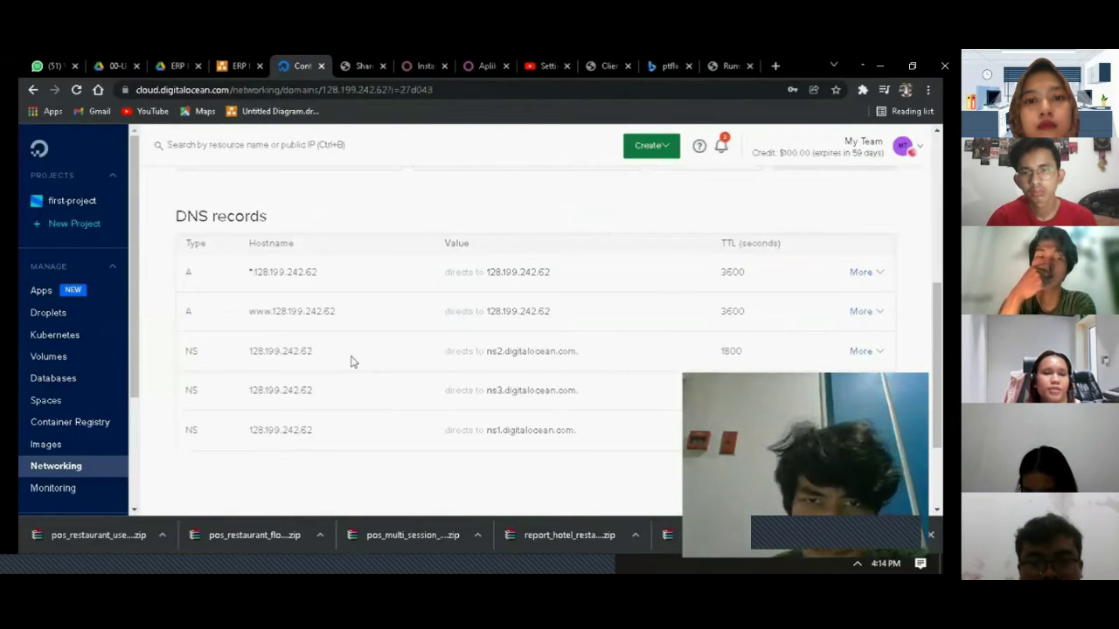
{"action": "scroll", "coordinate": [351, 361], "scroll_direction": "up", "scroll_amount": 3}
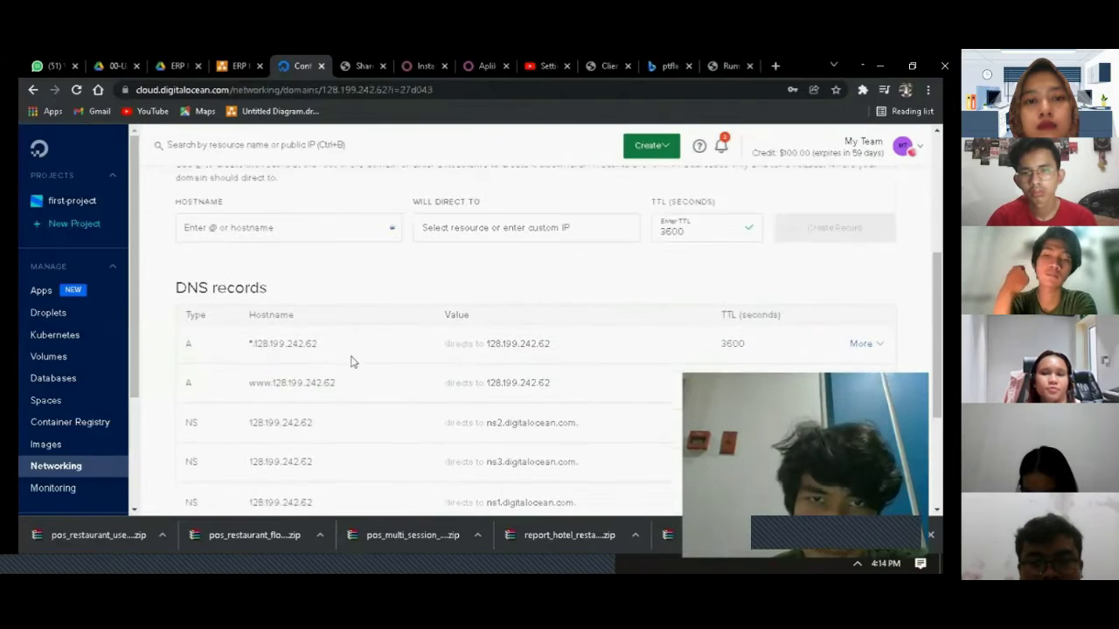
{"action": "scroll", "coordinate": [351, 361], "scroll_direction": "down", "scroll_amount": 1}
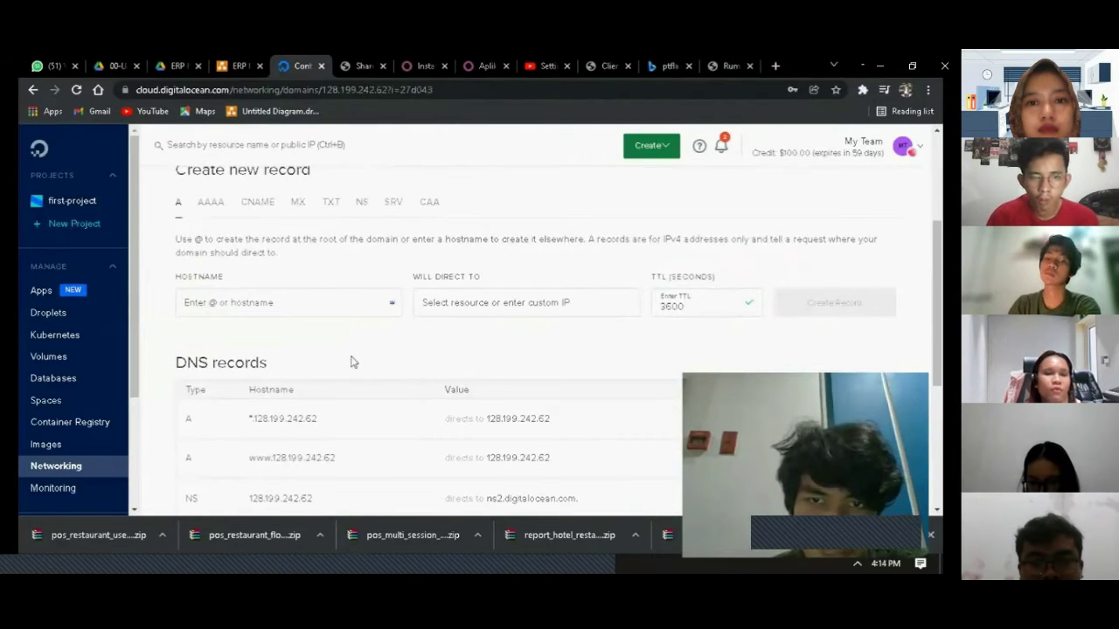
{"action": "mouse_move", "coordinate": [676, 537]}
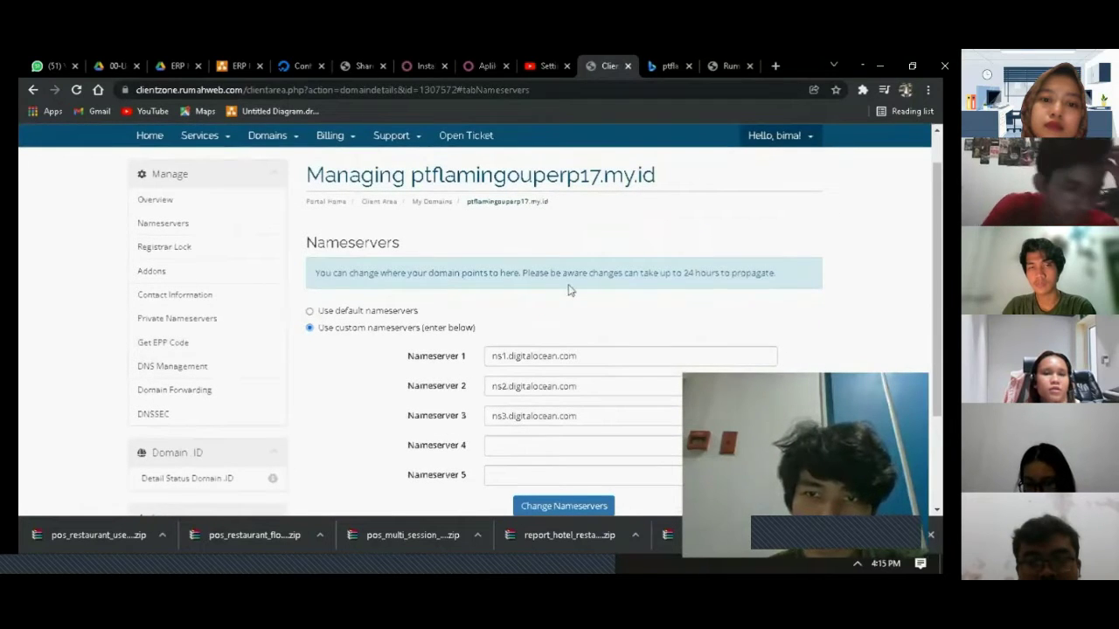
{"action": "mouse_move", "coordinate": [718, 288]}
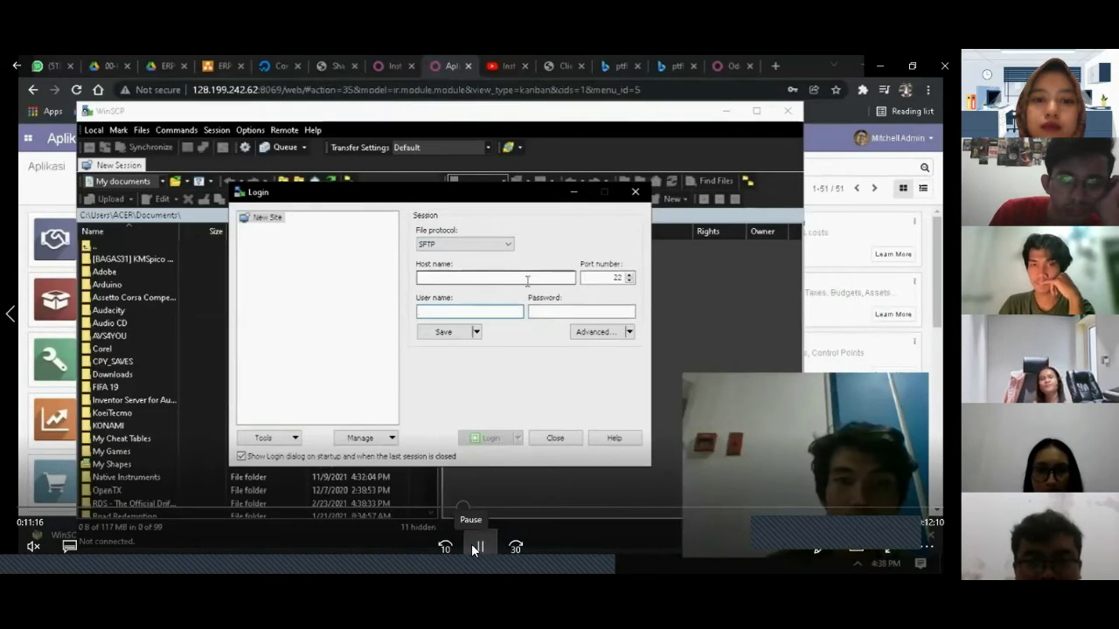
{"action": "left_click", "coordinate": [477, 548]}
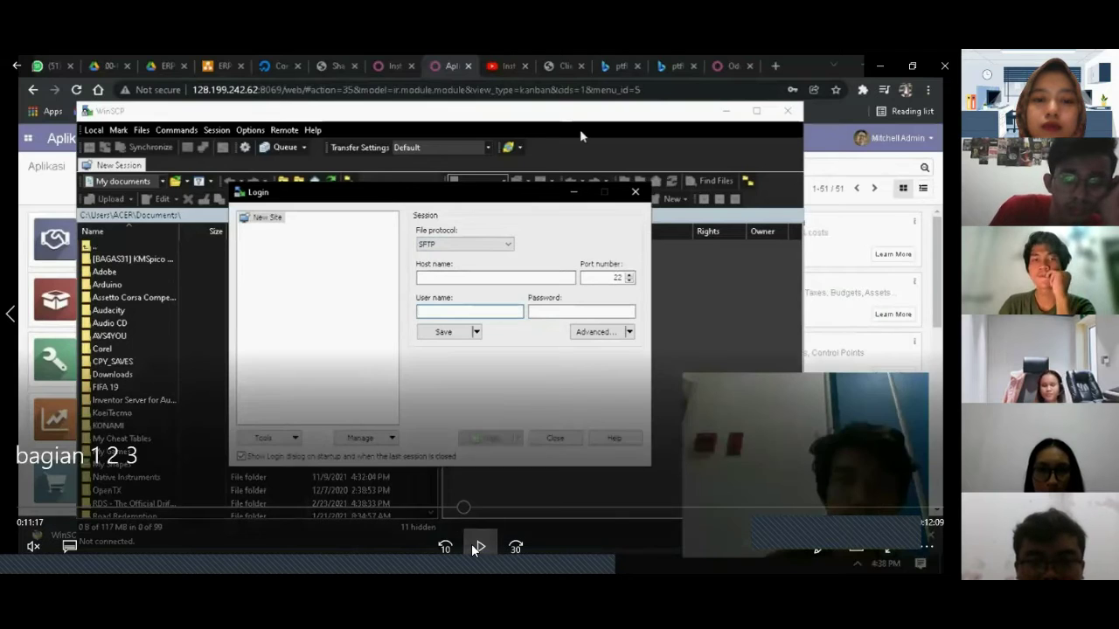
{"action": "left_click", "coordinate": [476, 547]}
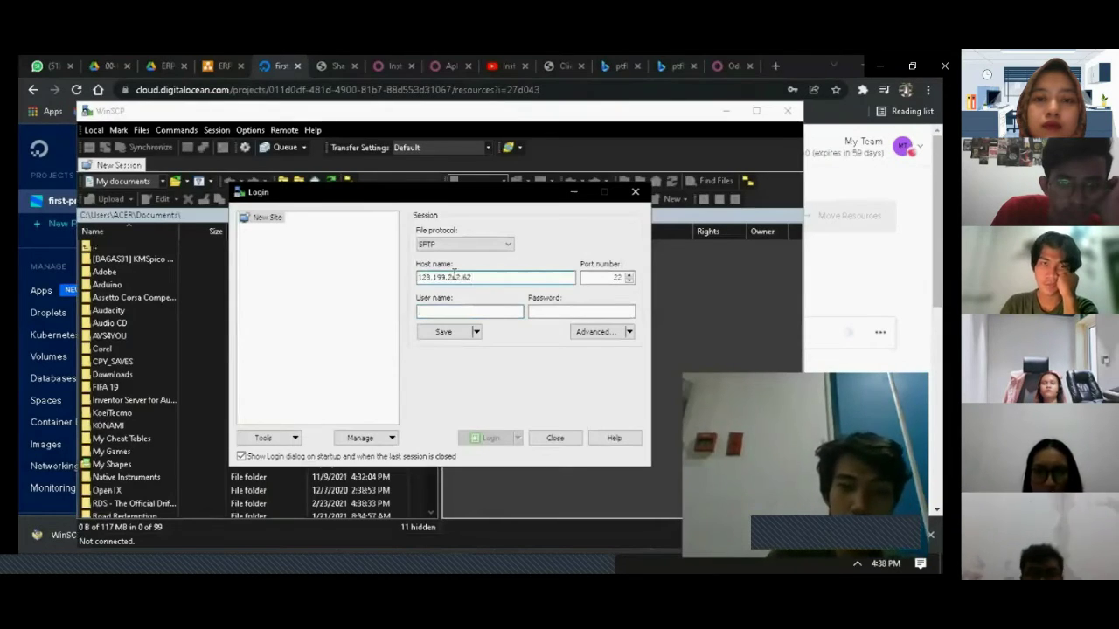
In the WinSCP root session on 128.199.242.62, navigate the remote directory to /usr/lib/python3
{"action": "mouse_move", "coordinate": [611, 143]}
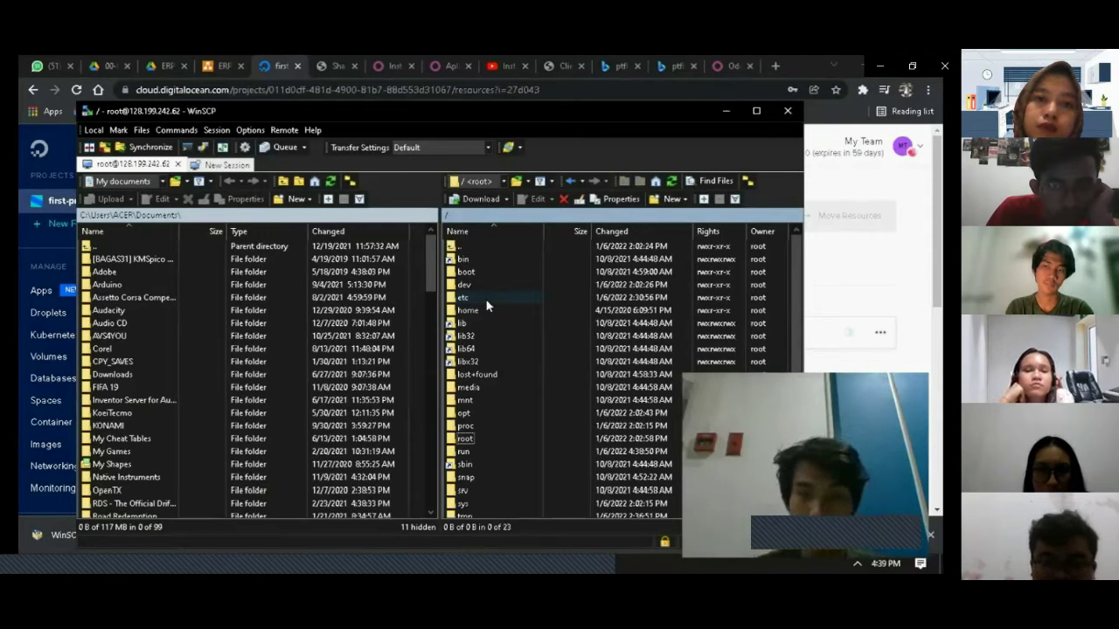
{"action": "scroll", "coordinate": [528, 415], "scroll_direction": "down", "scroll_amount": 1}
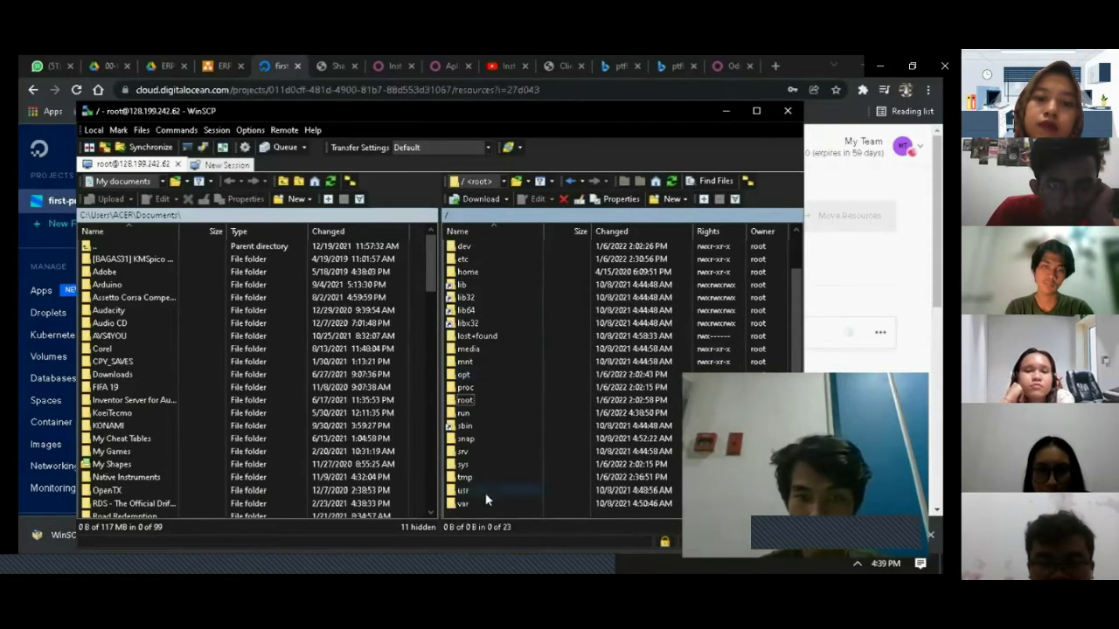
{"action": "double_click", "coordinate": [469, 493]}
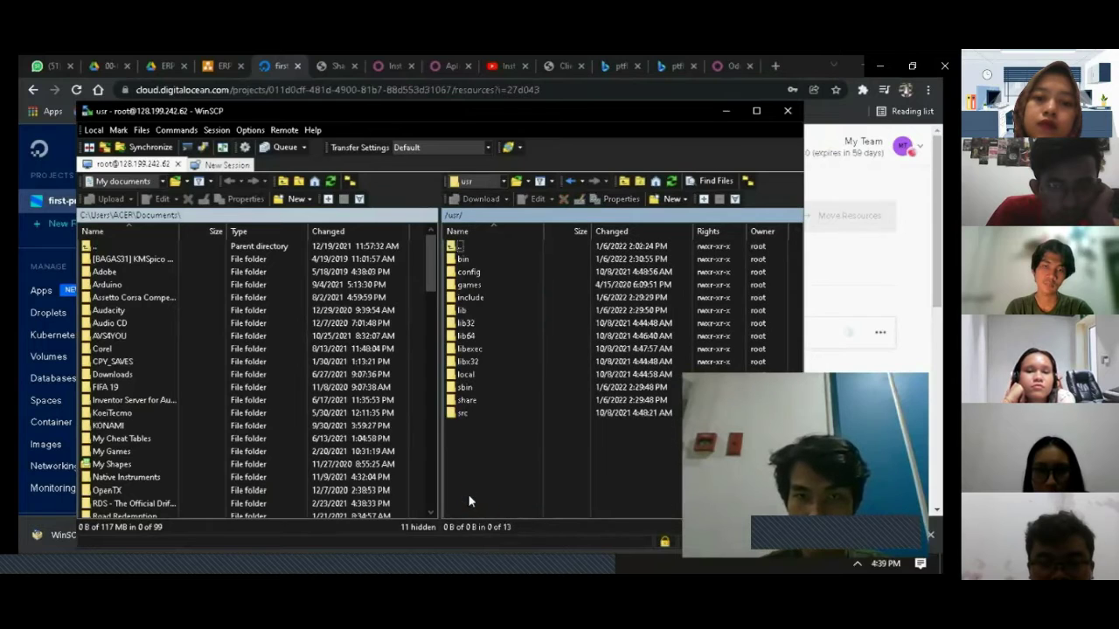
{"action": "double_click", "coordinate": [460, 310]}
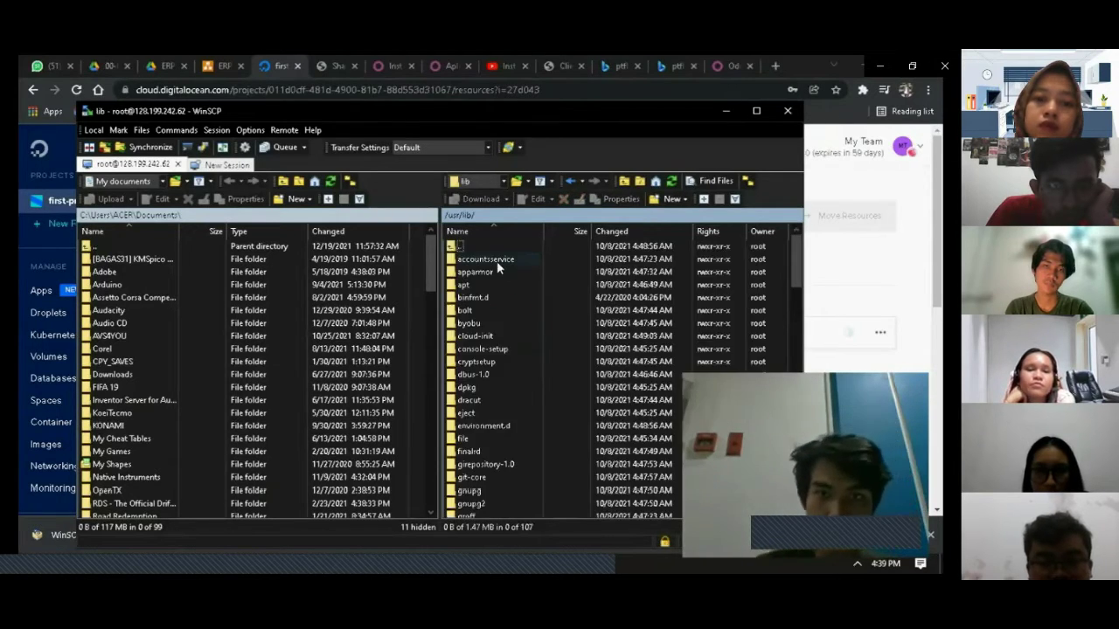
{"action": "scroll", "coordinate": [519, 410], "scroll_direction": "down", "scroll_amount": 20}
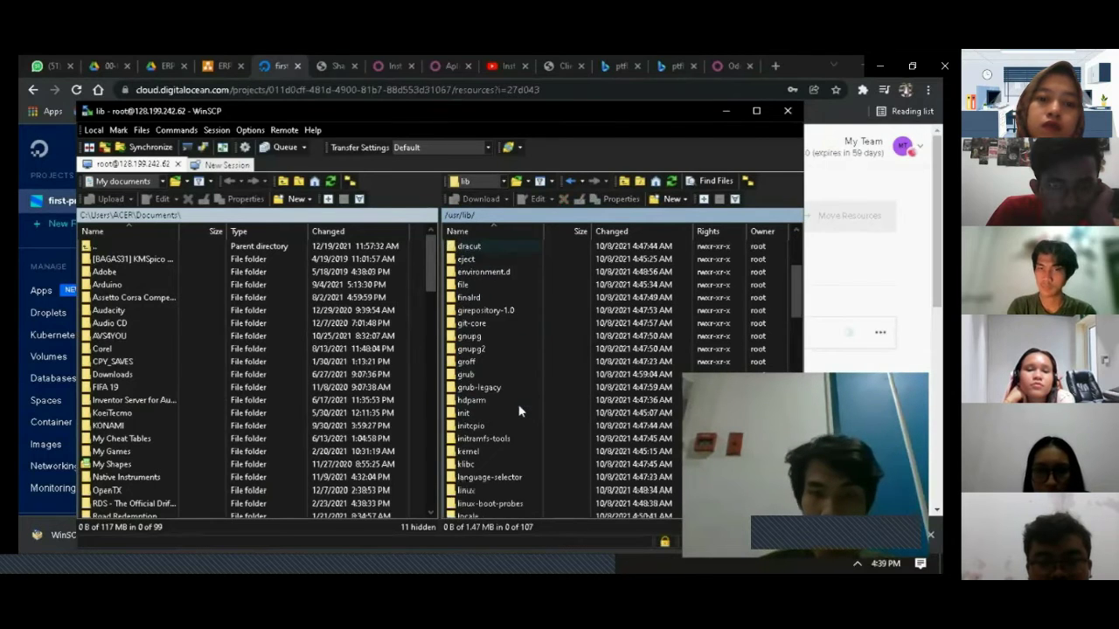
{"action": "scroll", "coordinate": [520, 410], "scroll_direction": "up", "scroll_amount": 6}
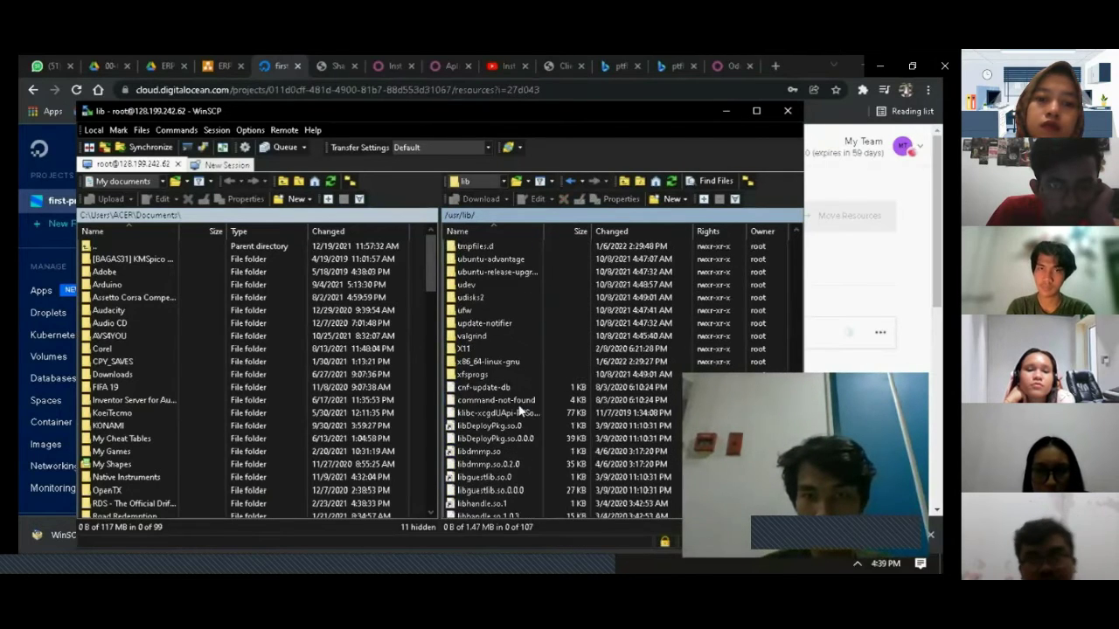
{"action": "scroll", "coordinate": [519, 410], "scroll_direction": "up", "scroll_amount": 4}
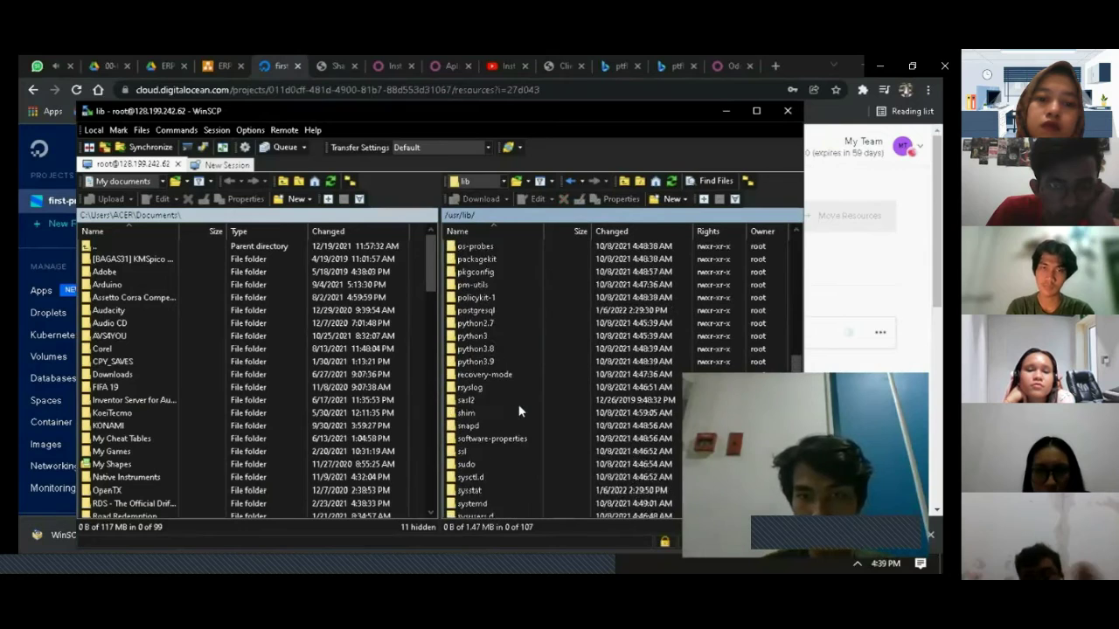
{"action": "double_click", "coordinate": [479, 370]}
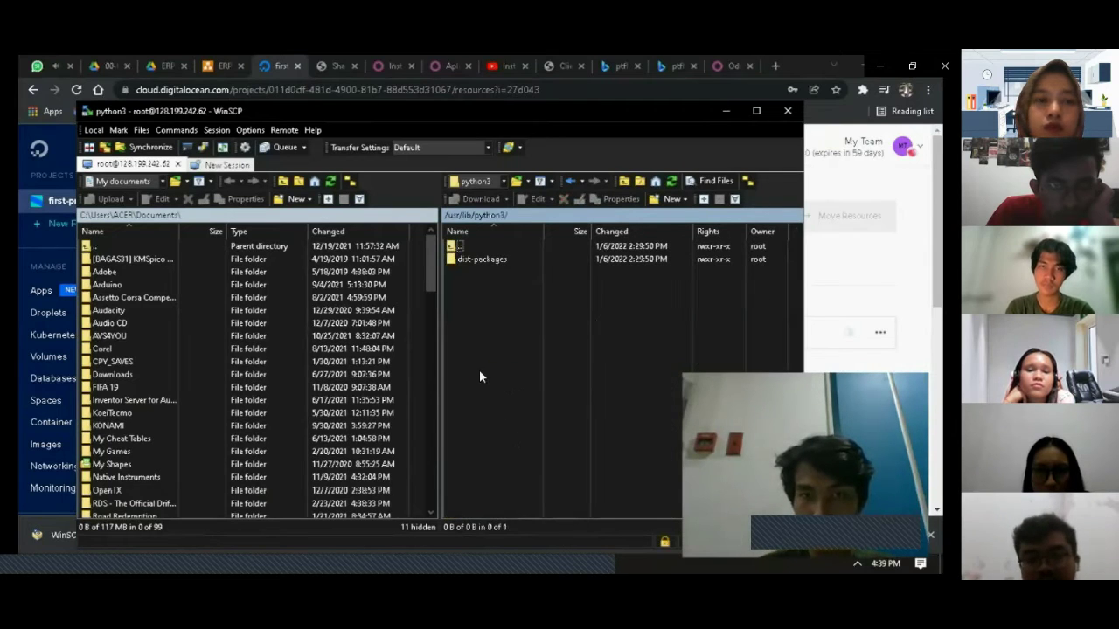
Go into dist-packages on the server and open its odoo/addons folder
{"action": "double_click", "coordinate": [498, 259]}
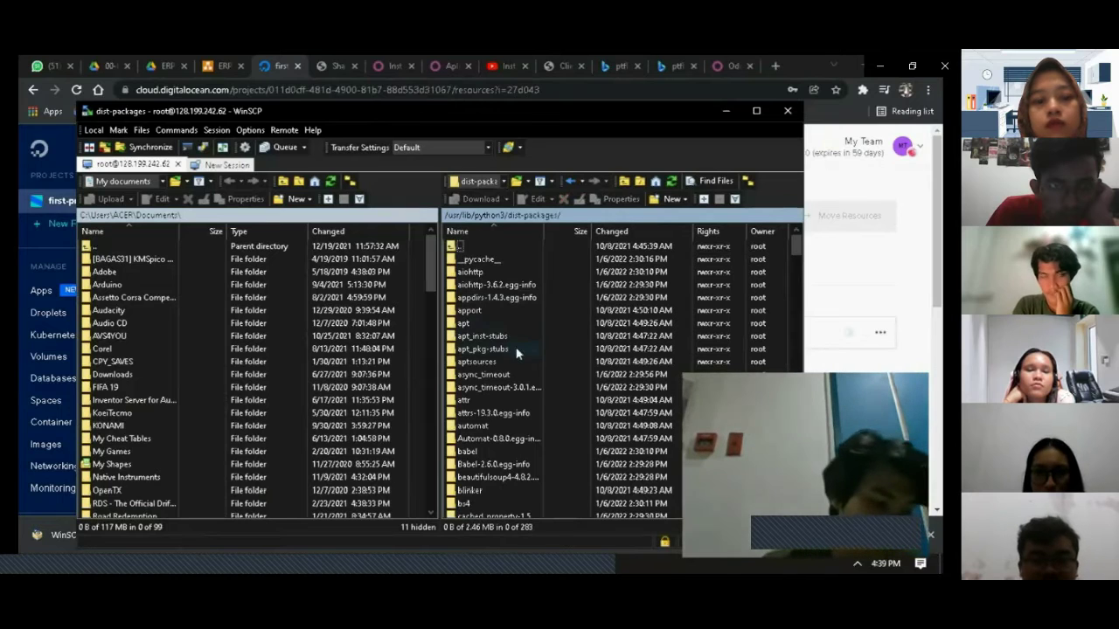
{"action": "scroll", "coordinate": [539, 353], "scroll_direction": "down", "scroll_amount": 20}
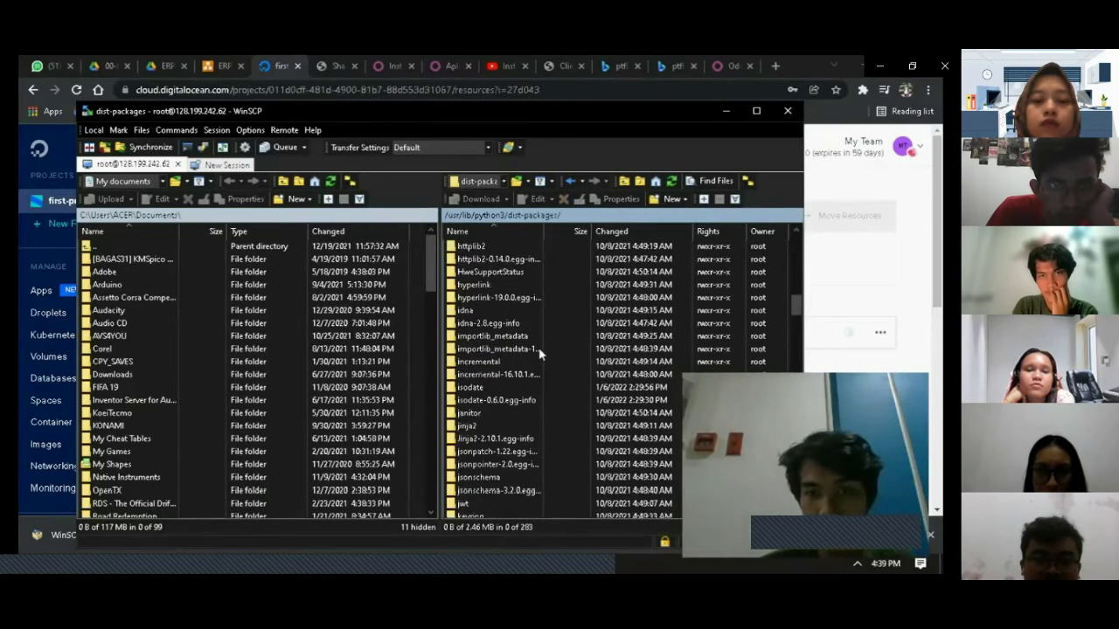
{"action": "scroll", "coordinate": [539, 354], "scroll_direction": "down", "scroll_amount": 9}
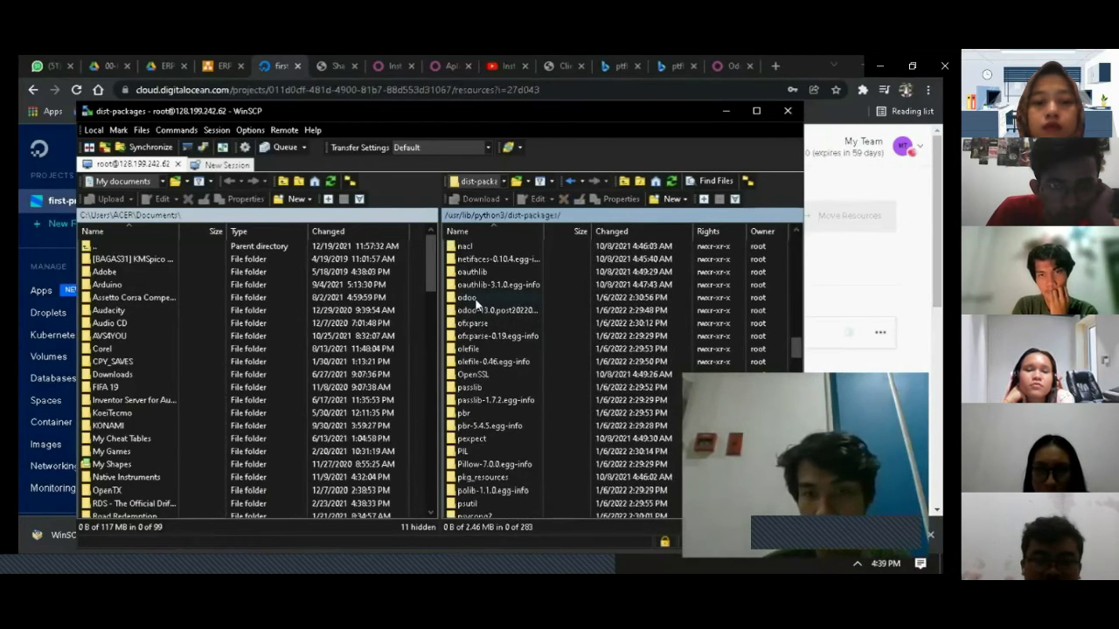
{"action": "double_click", "coordinate": [477, 298]}
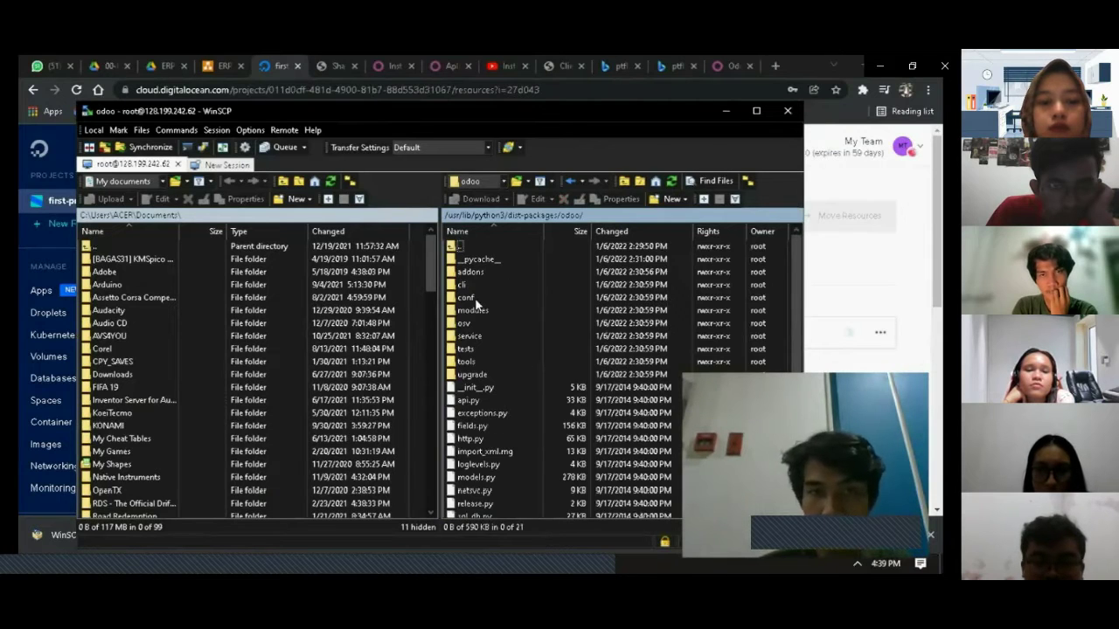
{"action": "double_click", "coordinate": [474, 272]}
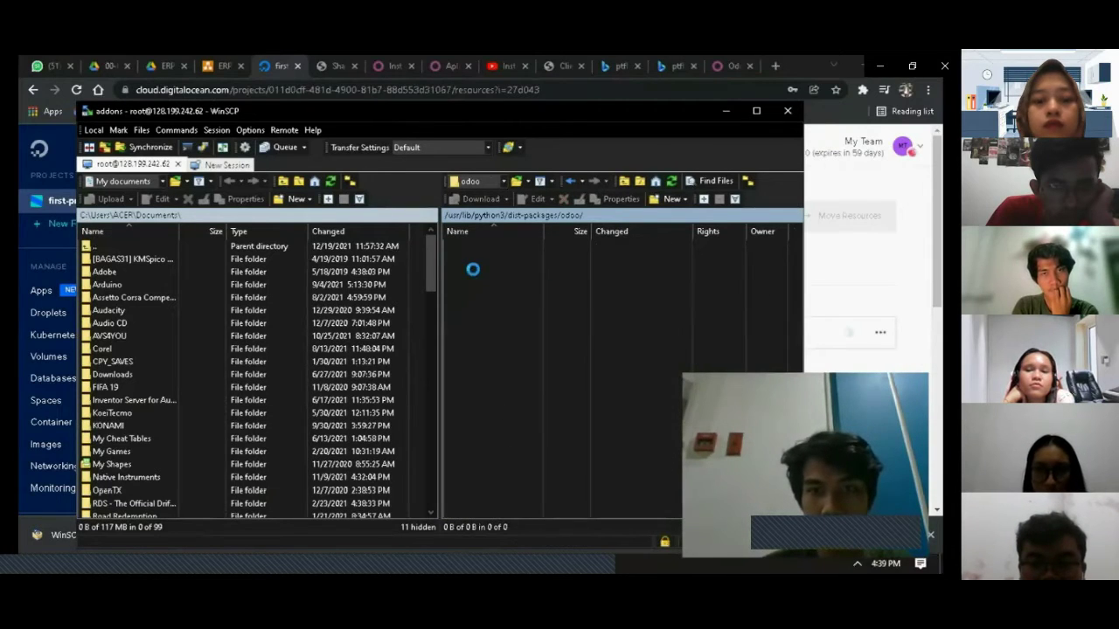
Switch the local side of the transfer session from My Documents to the D: Local Disk drive
{"action": "left_click", "coordinate": [116, 248]}
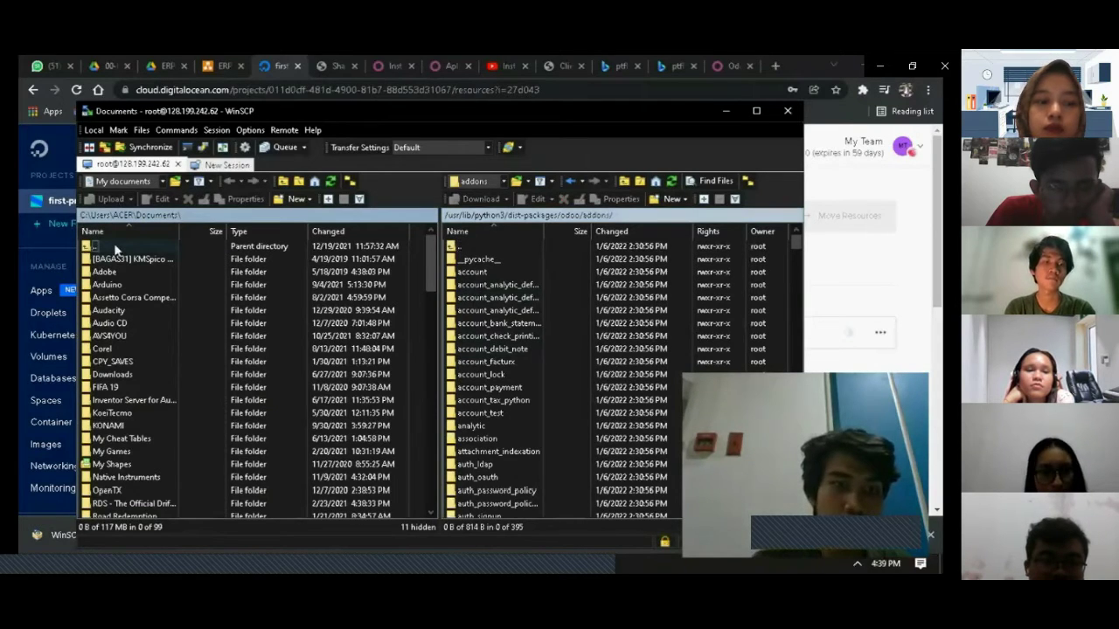
{"action": "scroll", "coordinate": [123, 367], "scroll_direction": "down", "scroll_amount": 7}
{"action": "scroll", "coordinate": [122, 444], "scroll_direction": "up", "scroll_amount": 1}
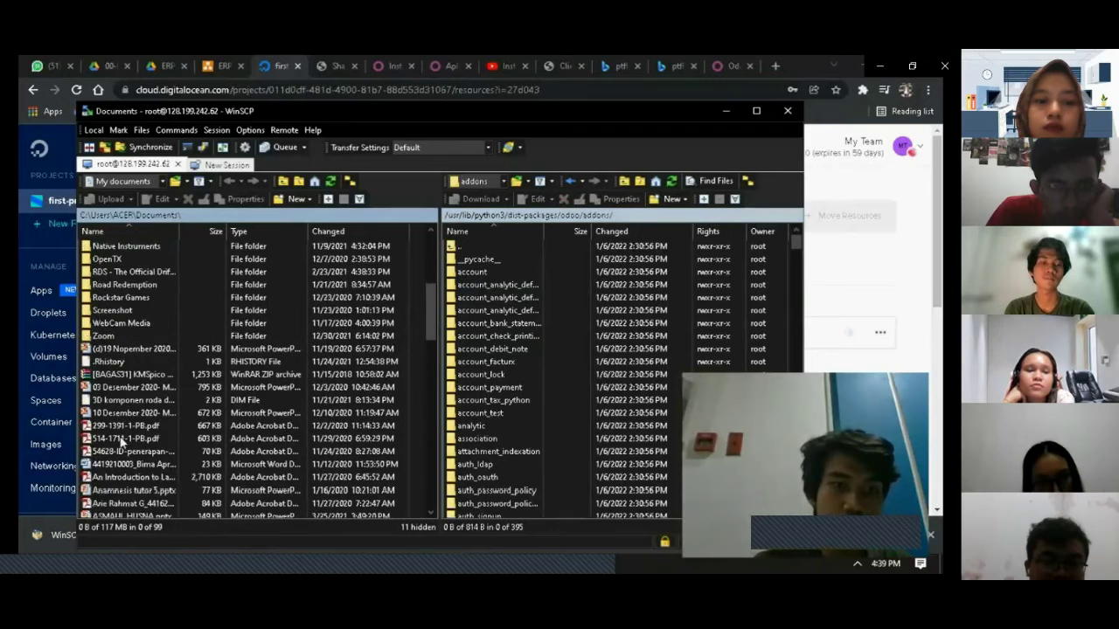
{"action": "scroll", "coordinate": [122, 441], "scroll_direction": "up", "scroll_amount": 6}
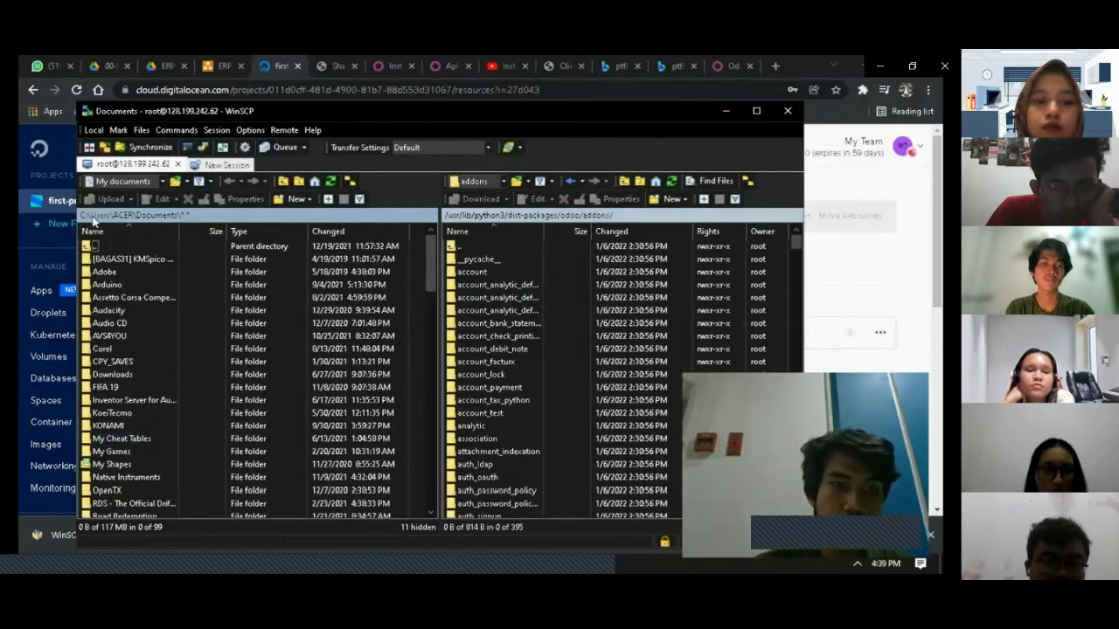
{"action": "left_click", "coordinate": [90, 215]}
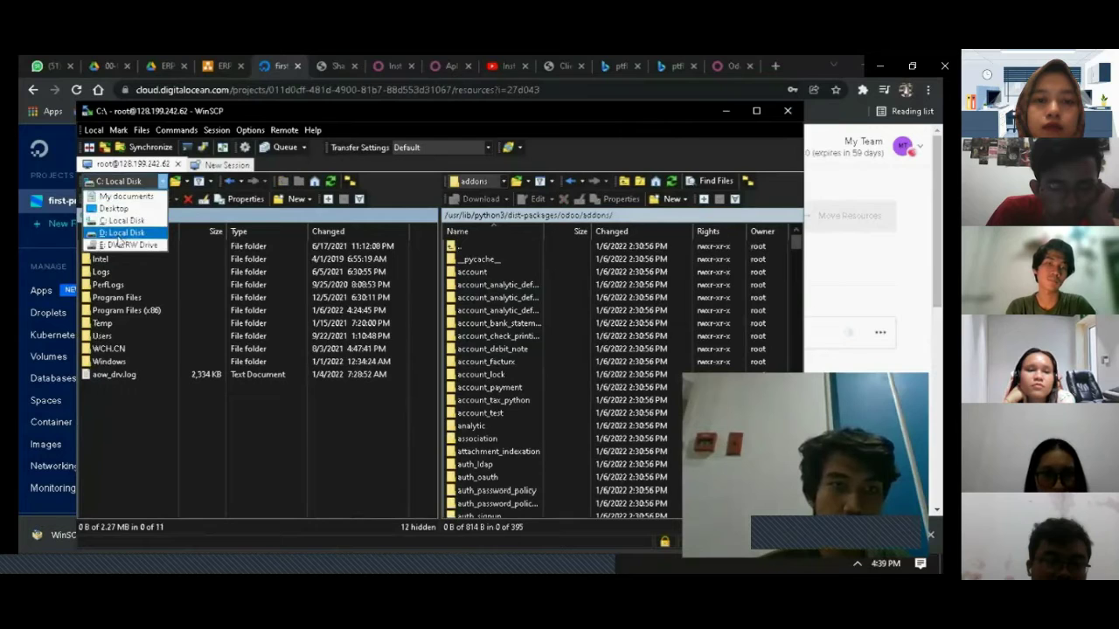
{"action": "left_click", "coordinate": [121, 232]}
{"action": "scroll", "coordinate": [152, 393], "scroll_direction": "down", "scroll_amount": 6}
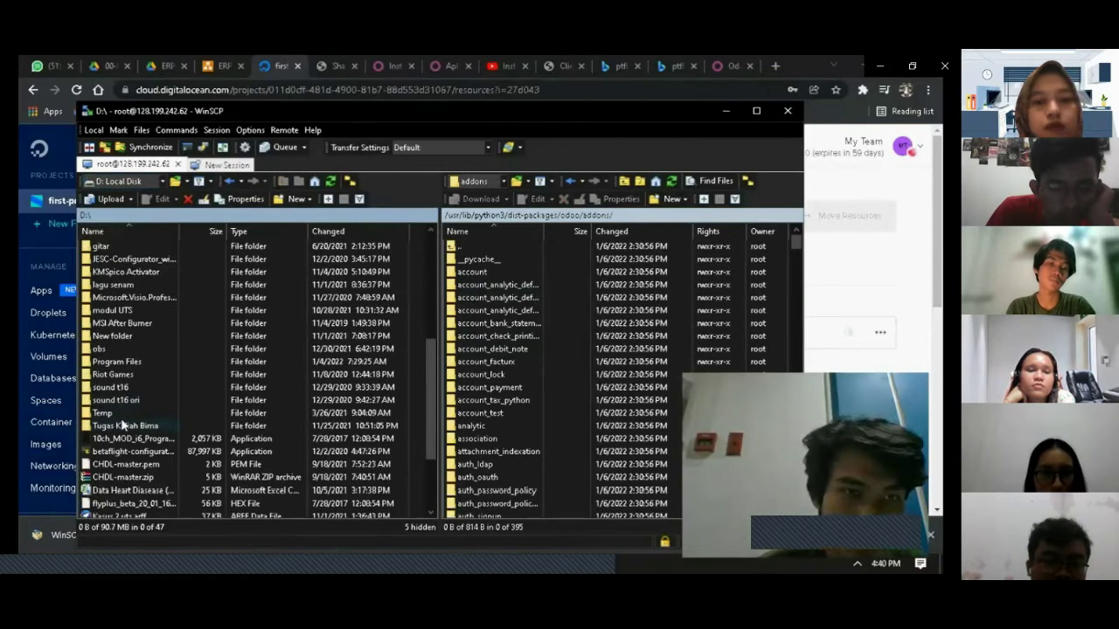
On the local D: drive, go into the Tugas Kuliah folder and open ERP/UAS/modul
{"action": "double_click", "coordinate": [122, 424]}
{"action": "scroll", "coordinate": [147, 462], "scroll_direction": "down", "scroll_amount": 2}
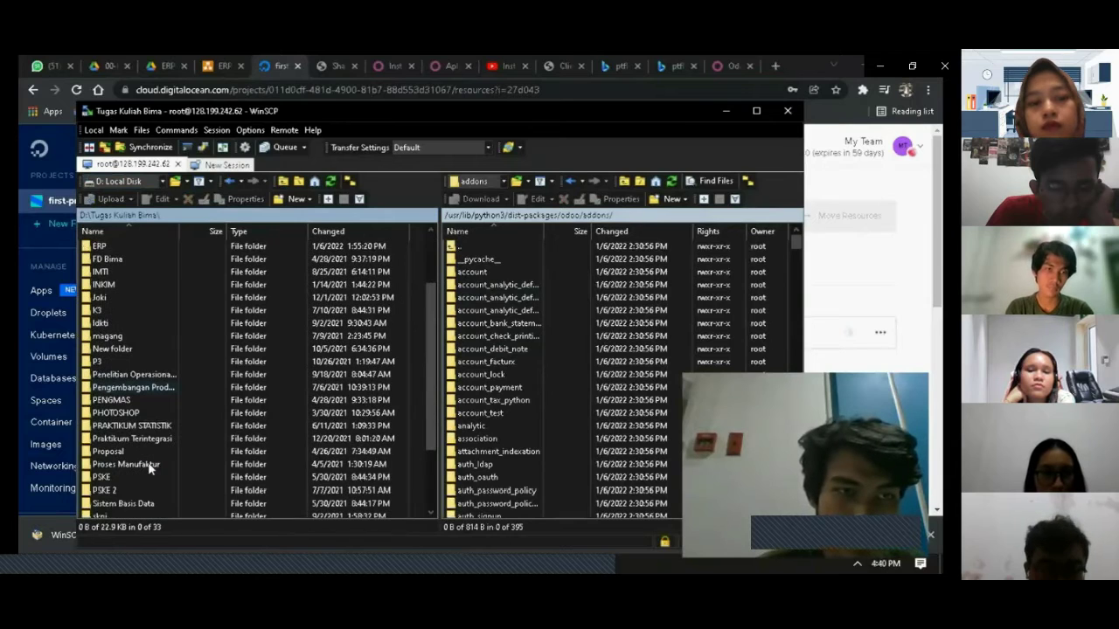
{"action": "double_click", "coordinate": [115, 248]}
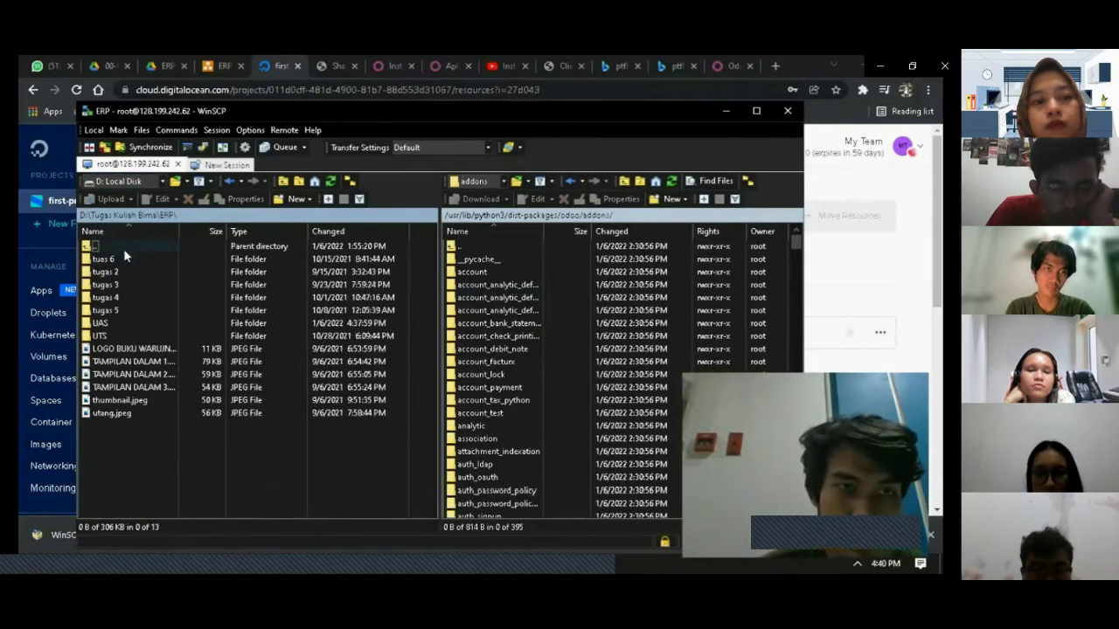
{"action": "double_click", "coordinate": [136, 325]}
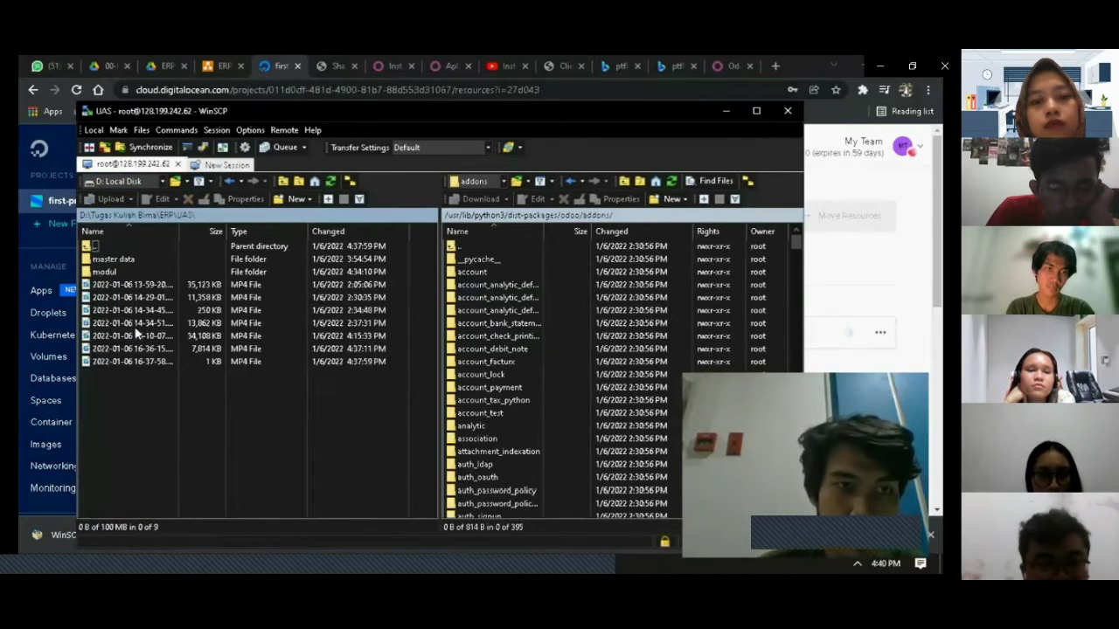
{"action": "double_click", "coordinate": [112, 272]}
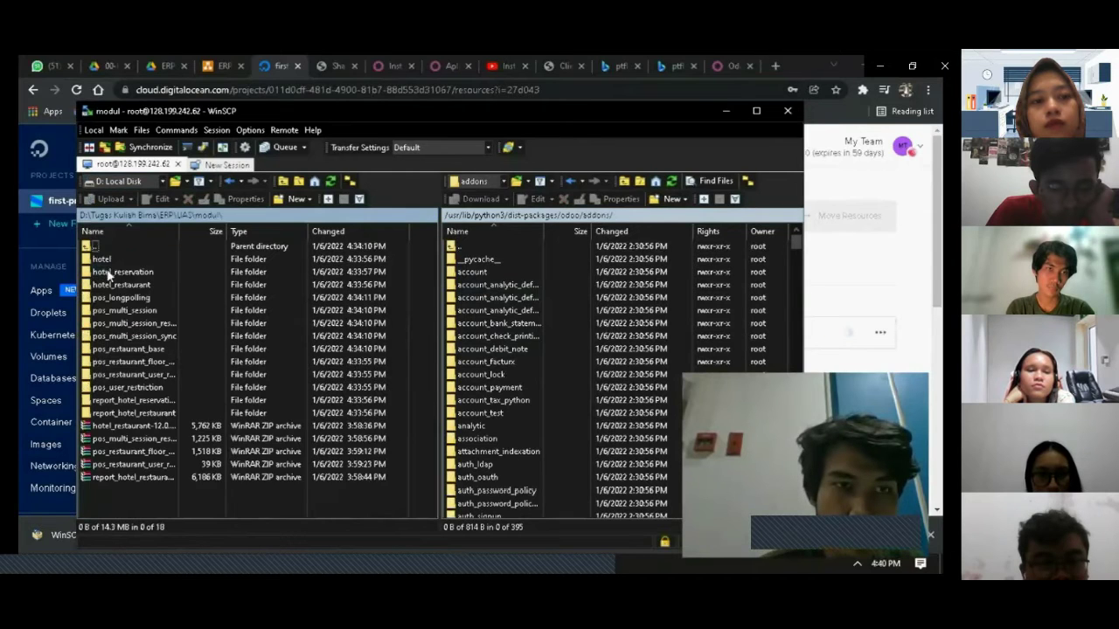
{"action": "left_click", "coordinate": [107, 261]}
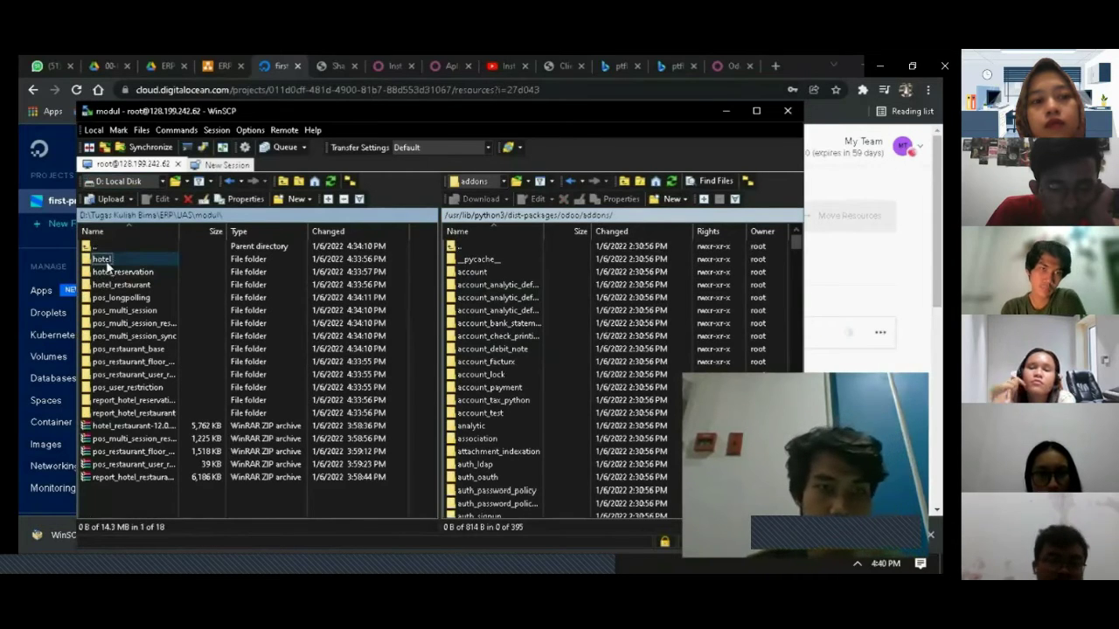
{"action": "left_click", "coordinate": [108, 269], "text": "ctrl"}
{"action": "key", "text": "shift+Down"}
{"action": "key", "text": "shift+Down"}
{"action": "key", "text": "shift+Down"}
{"action": "key", "text": "shift+Down"}
{"action": "key", "text": "shift+Down"}
{"action": "key", "text": "shift+Down"}
{"action": "key", "text": "shift+Down"}
{"action": "key", "text": "shift+Down"}
{"action": "key", "text": "shift+Down"}
{"action": "key", "text": "shift+Down"}
{"action": "key", "text": "shift+Down"}
{"action": "key", "text": "shift+Down"}
{"action": "key", "text": "shift+Down"}
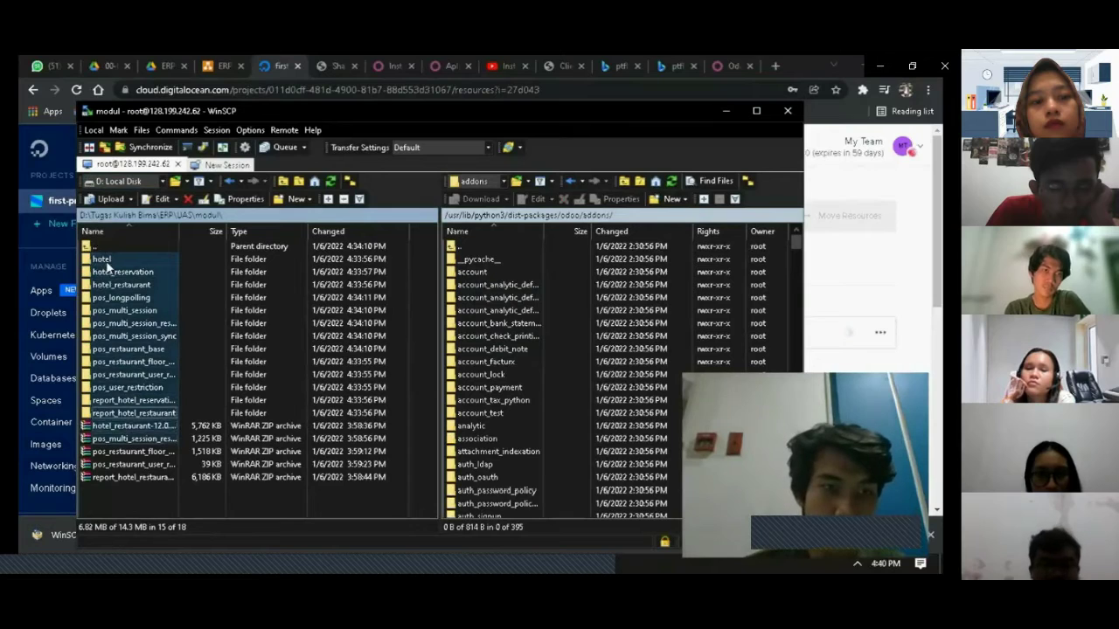
{"action": "key", "text": "Down"}
{"action": "key", "text": "Up"}
{"action": "key", "text": "Up"}
{"action": "key", "text": "Up"}
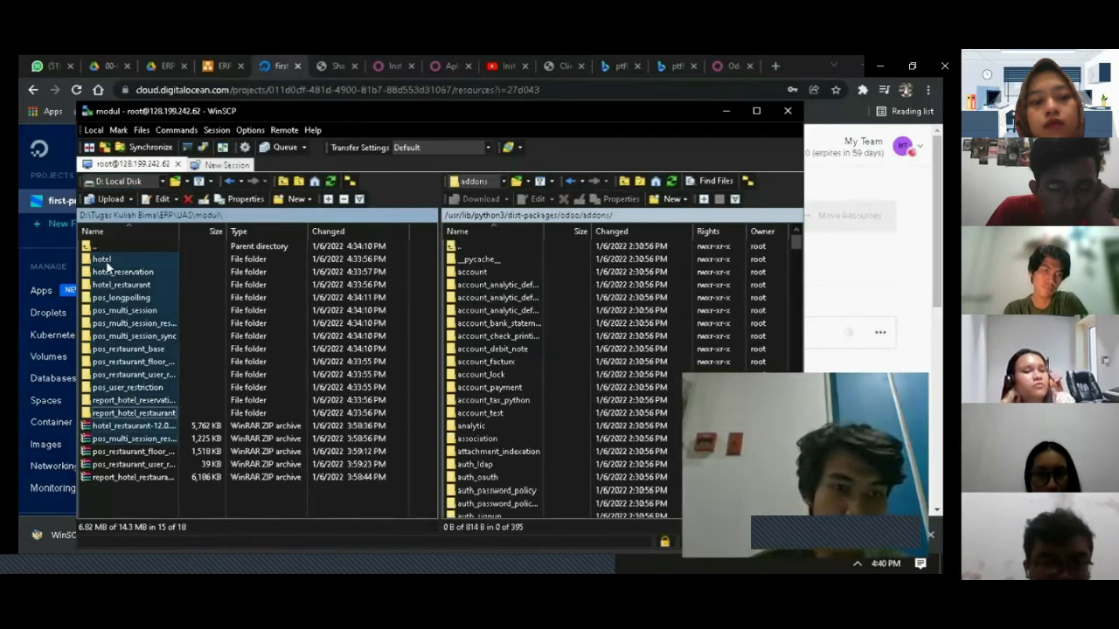
{"action": "left_click", "coordinate": [143, 452]}
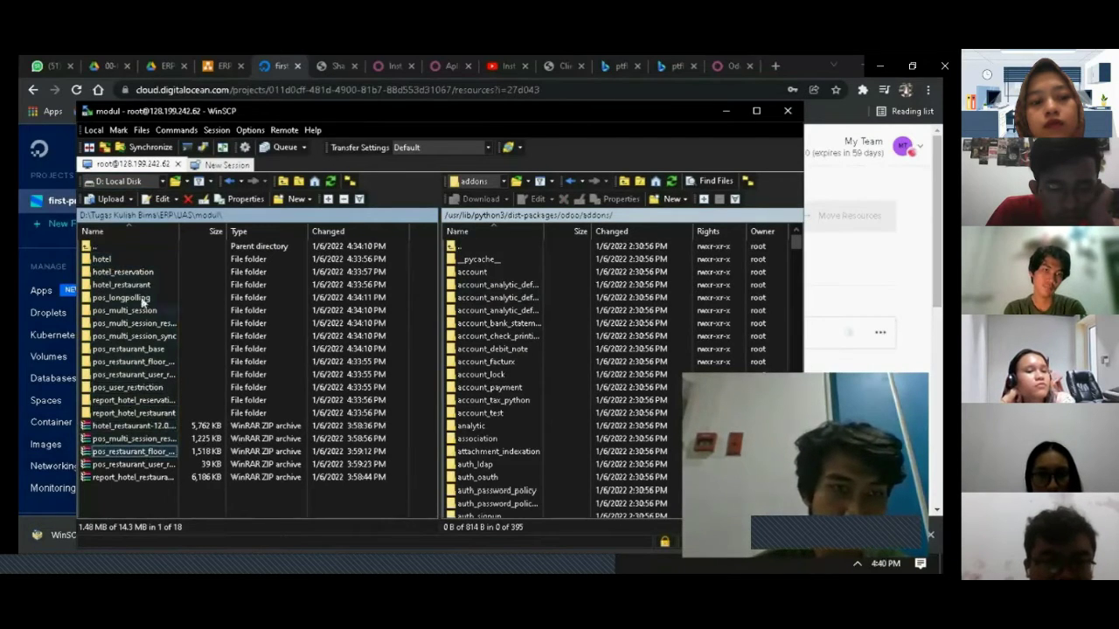
Upload the module folders from hotel through report_hotel_restaurant, without the ZIP archives, to /usr/lib/python3/dist-packages/odoo/addons/ on the server
{"action": "left_click", "coordinate": [123, 262]}
{"action": "key", "text": "shift+Down"}
{"action": "key", "text": "shift+Down"}
{"action": "key", "text": "shift+Down"}
{"action": "key", "text": "shift+Down"}
{"action": "key", "text": "shift+Down"}
{"action": "key", "text": "shift+Down"}
{"action": "key", "text": "shift+Down"}
{"action": "key", "text": "shift+Down"}
{"action": "key", "text": "shift+Down"}
{"action": "key", "text": "shift+Down"}
{"action": "key", "text": "shift+Down"}
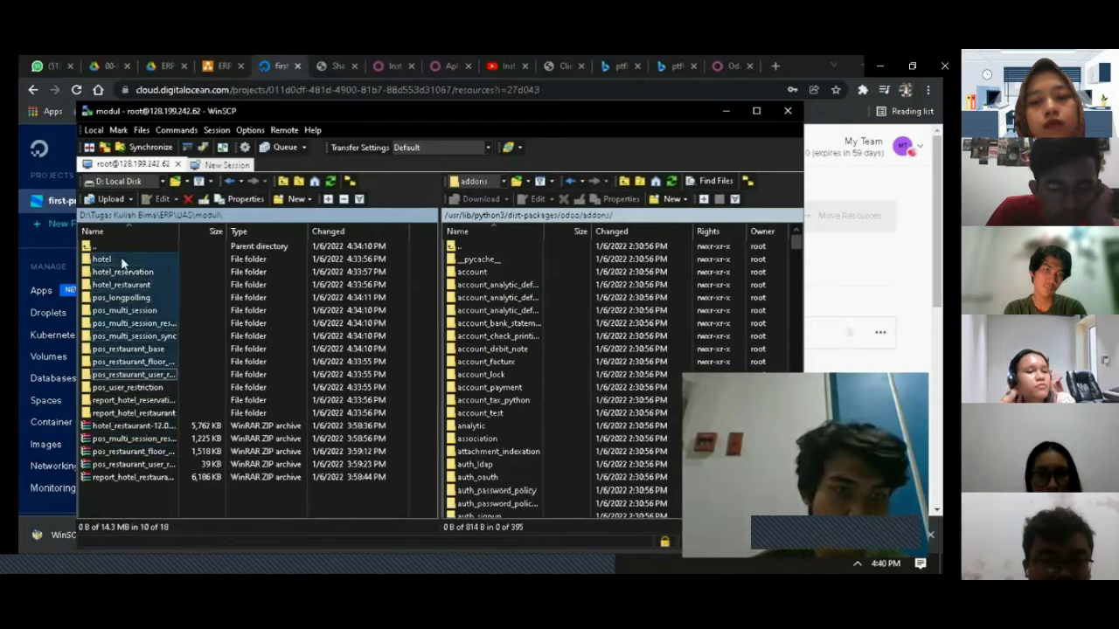
{"action": "key", "text": "shift+Down"}
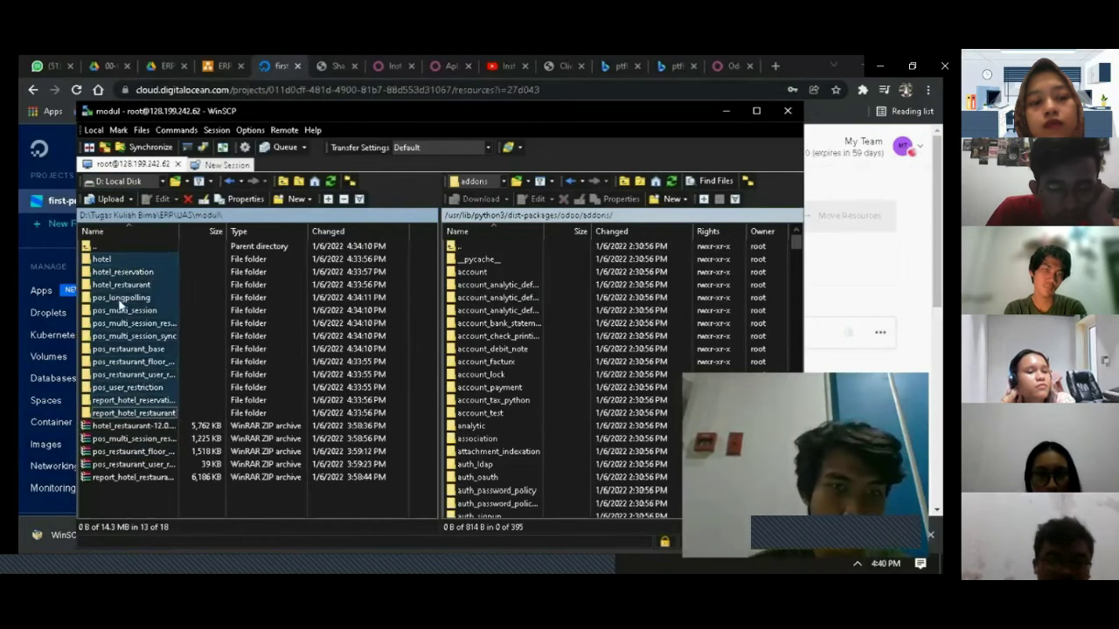
{"action": "right_click", "coordinate": [121, 304]}
{"action": "mouse_move", "coordinate": [178, 338]}
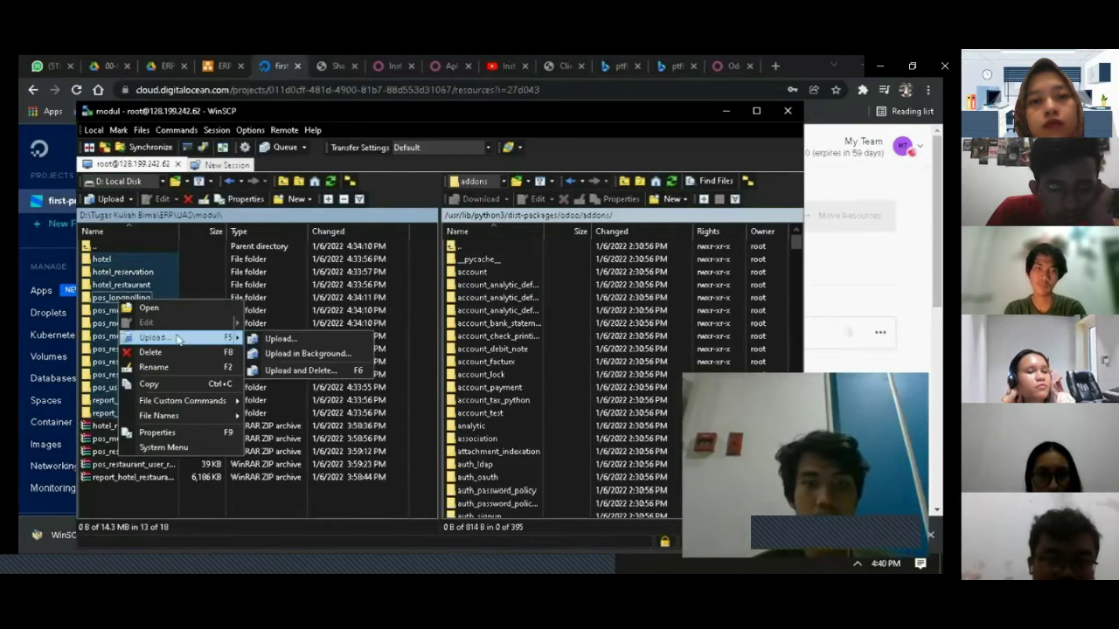
{"action": "left_click", "coordinate": [280, 338]}
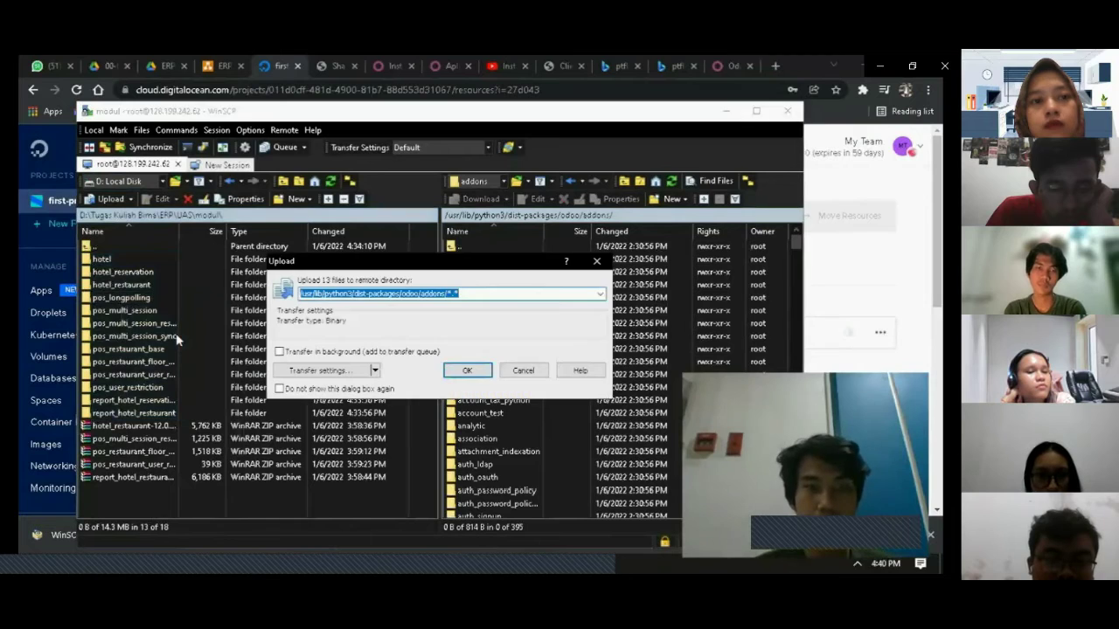
{"action": "left_click", "coordinate": [468, 371]}
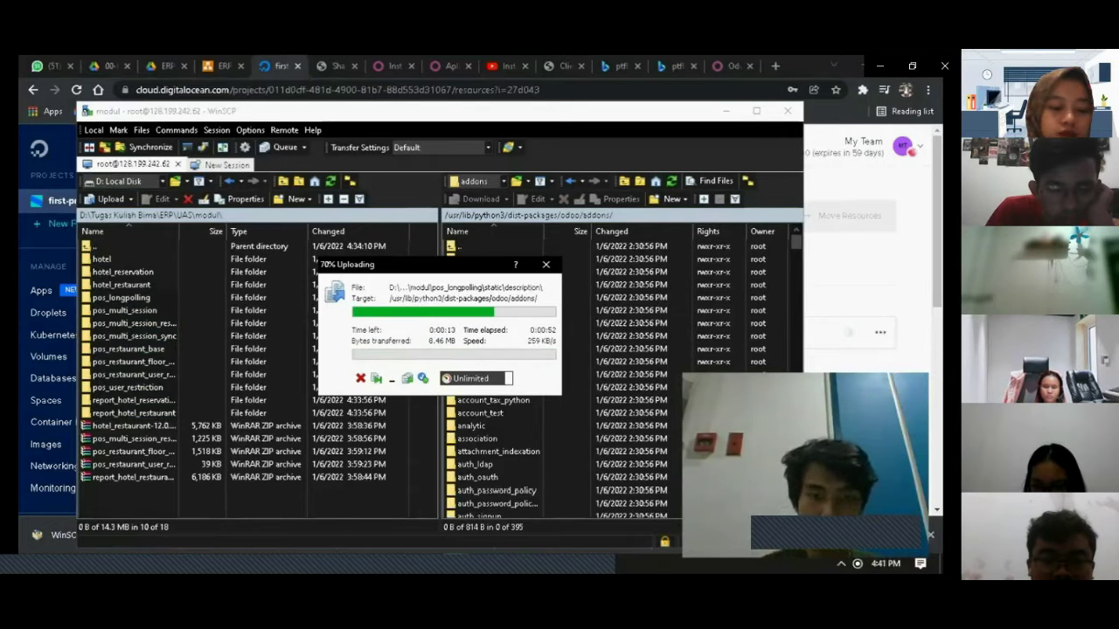
{"action": "left_click", "coordinate": [385, 499]}
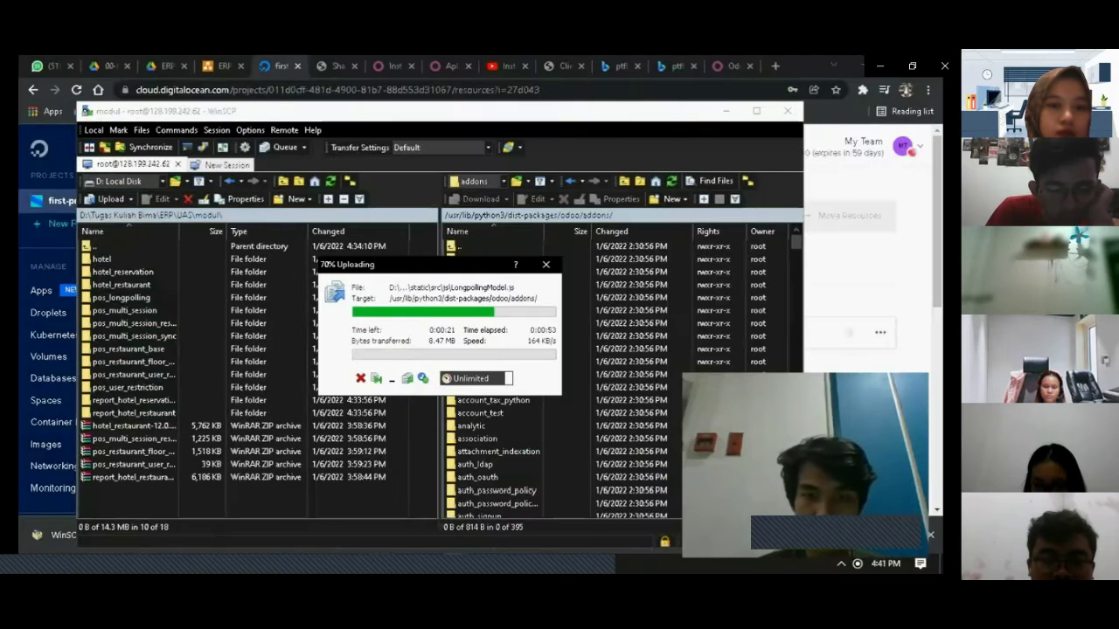
{"action": "key", "text": "alt+Tab"}
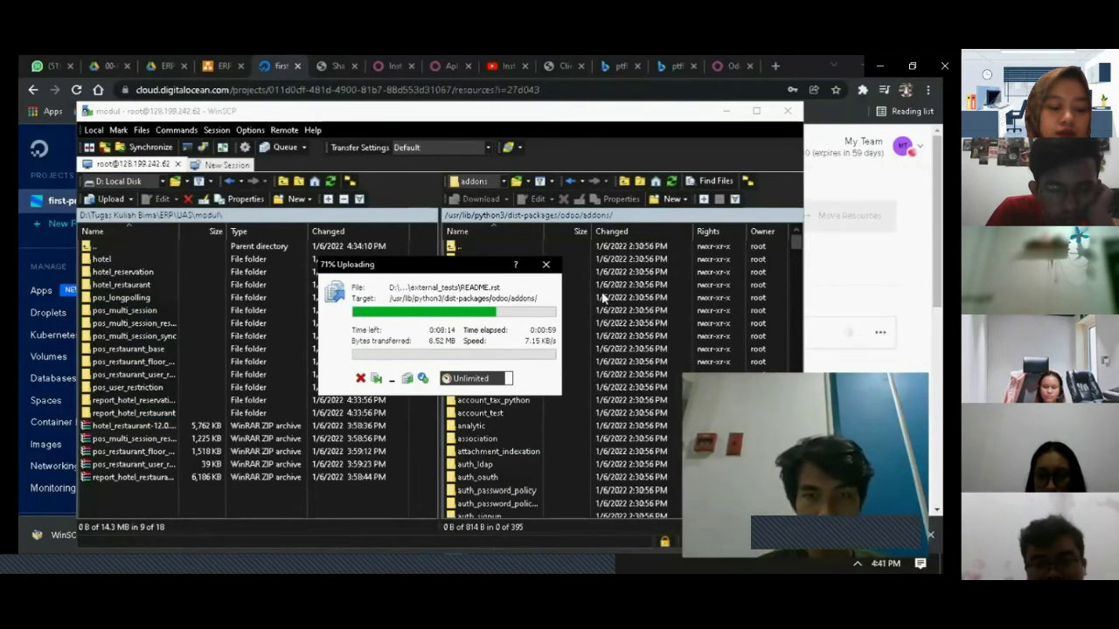
{"action": "mouse_move", "coordinate": [381, 564]}
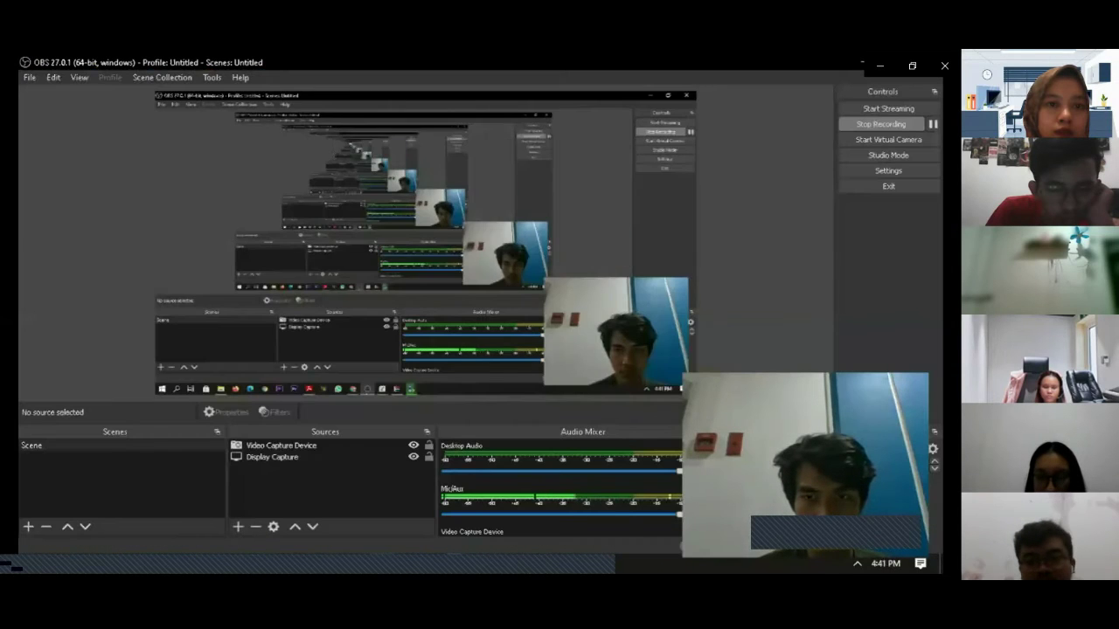
{"action": "left_click", "coordinate": [673, 271]}
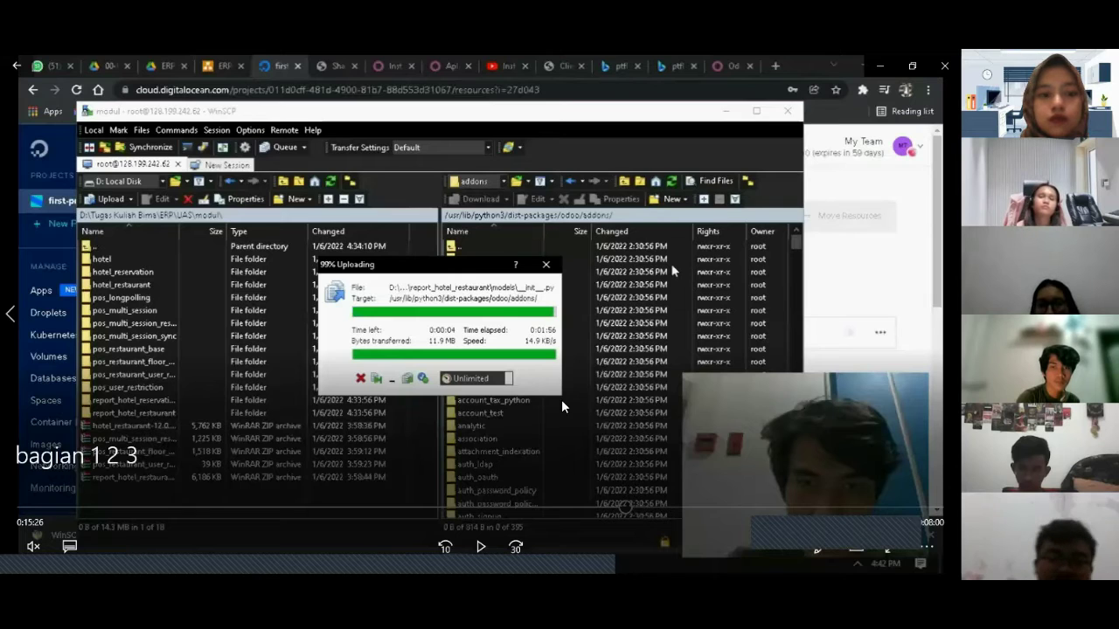
{"action": "left_click", "coordinate": [481, 544]}
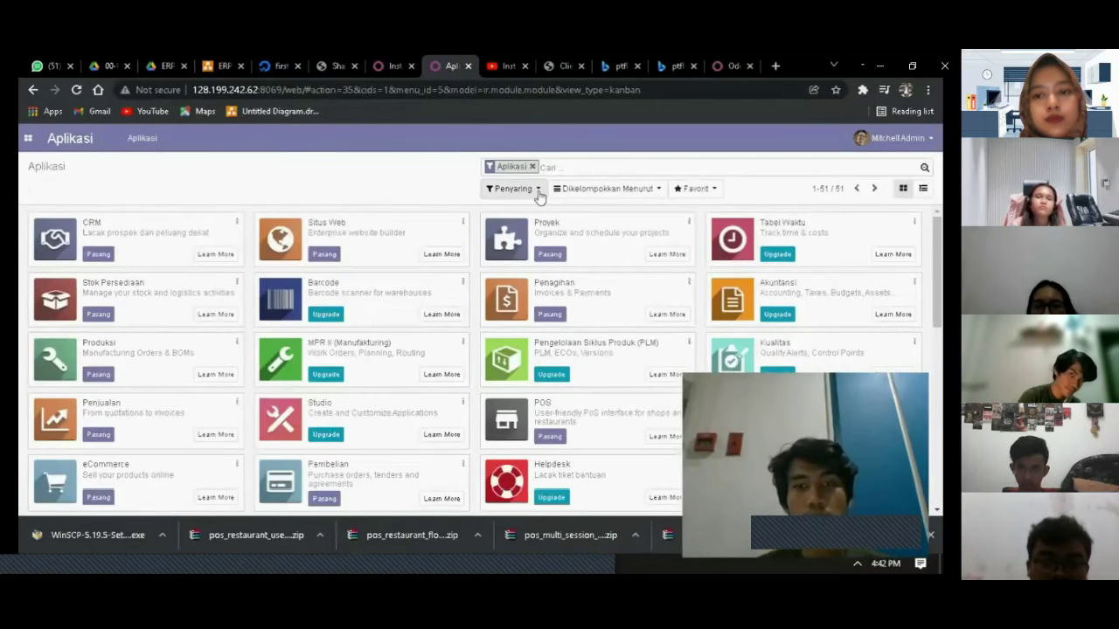
Add the Extra filter alongside Aplikasi in Odoo's app list in the browser
{"action": "left_click", "coordinate": [539, 194]}
{"action": "left_click", "coordinate": [529, 231]}
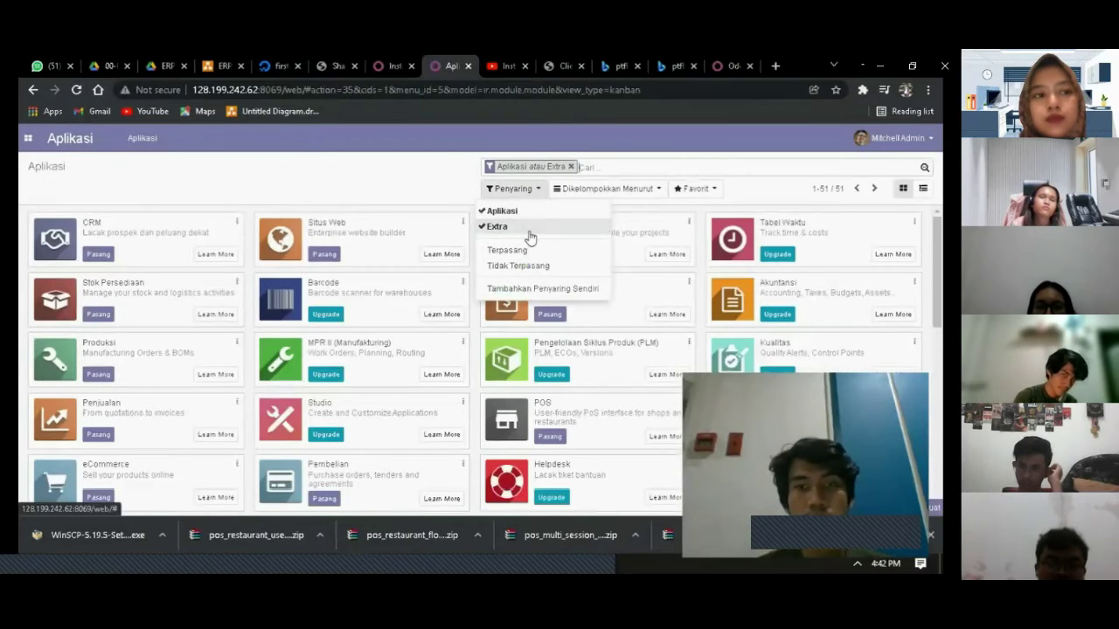
{"action": "left_click", "coordinate": [389, 179]}
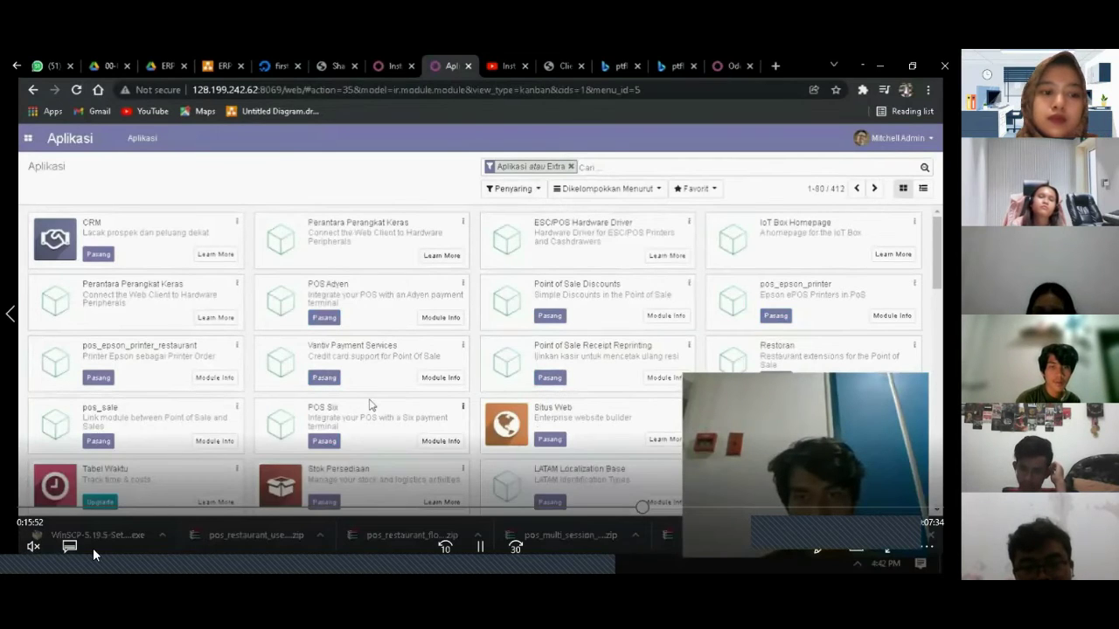
Look through the first page of Odoo's filtered module list for the uploaded hotel and restaurant modules
{"action": "scroll", "coordinate": [369, 405], "scroll_direction": "down", "scroll_amount": 1}
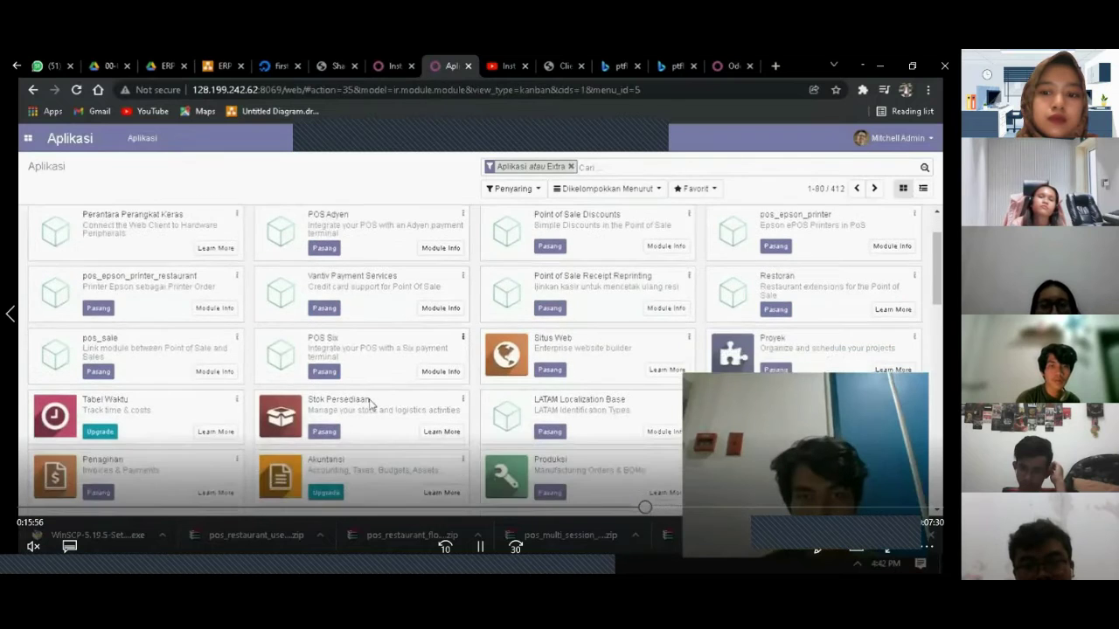
{"action": "scroll", "coordinate": [369, 405], "scroll_direction": "down", "scroll_amount": 1}
{"action": "scroll", "coordinate": [369, 405], "scroll_direction": "down", "scroll_amount": 2}
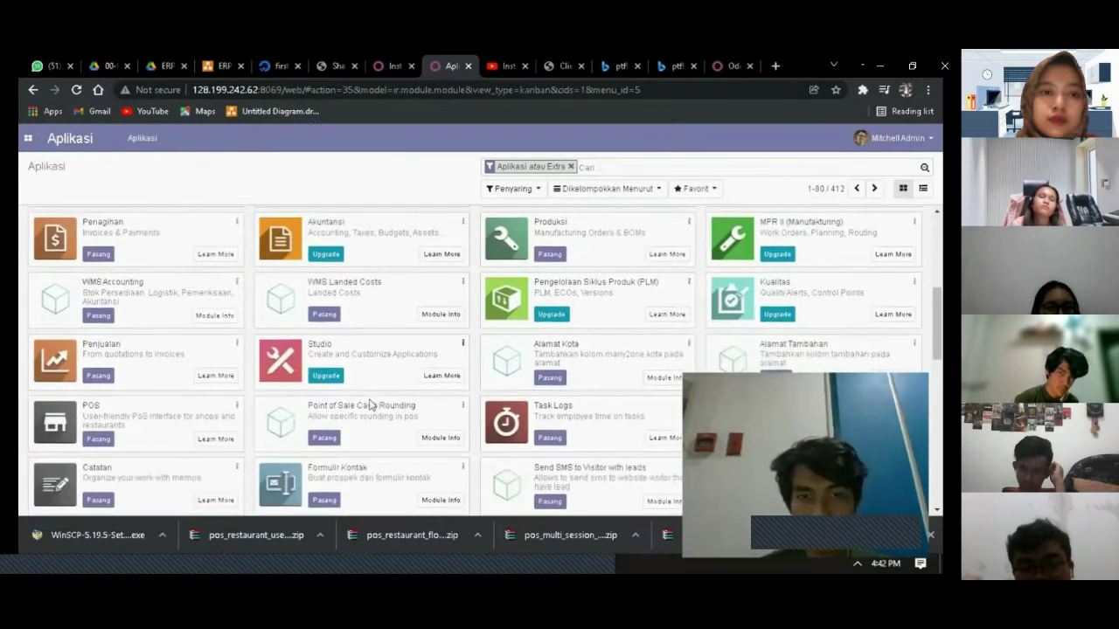
{"action": "scroll", "coordinate": [369, 405], "scroll_direction": "down", "scroll_amount": 4}
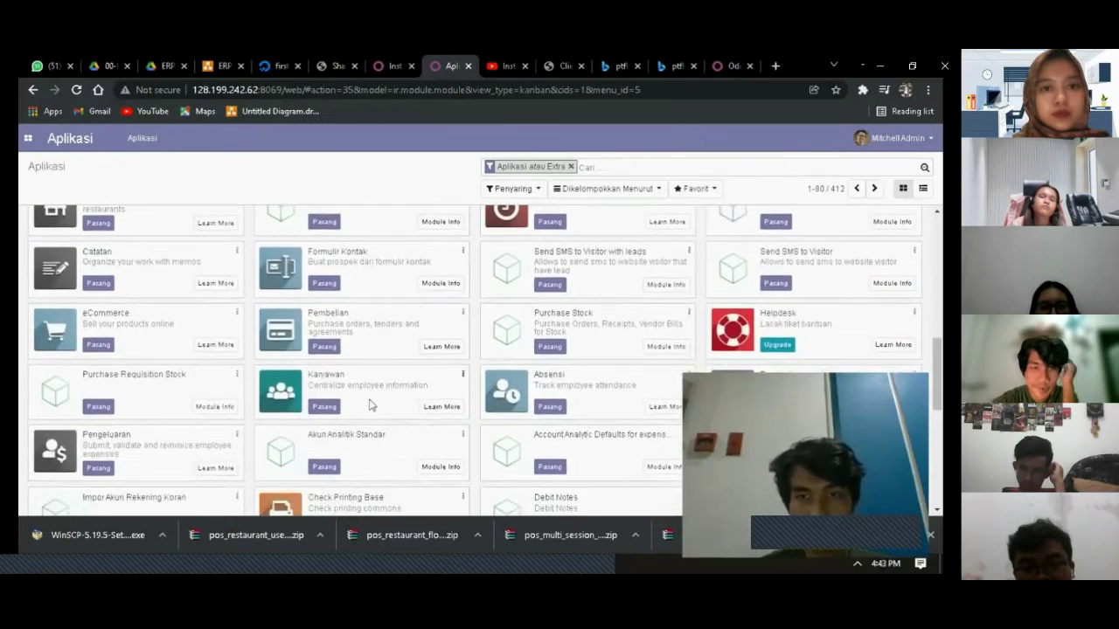
{"action": "scroll", "coordinate": [369, 405], "scroll_direction": "down", "scroll_amount": 1}
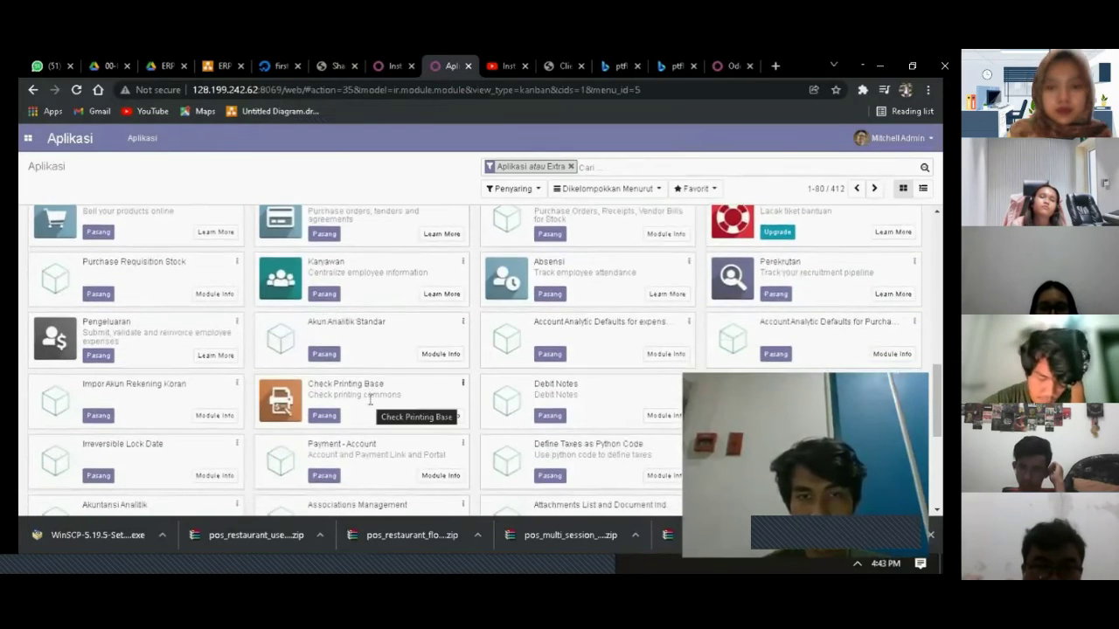
{"action": "scroll", "coordinate": [370, 402], "scroll_direction": "down", "scroll_amount": 1}
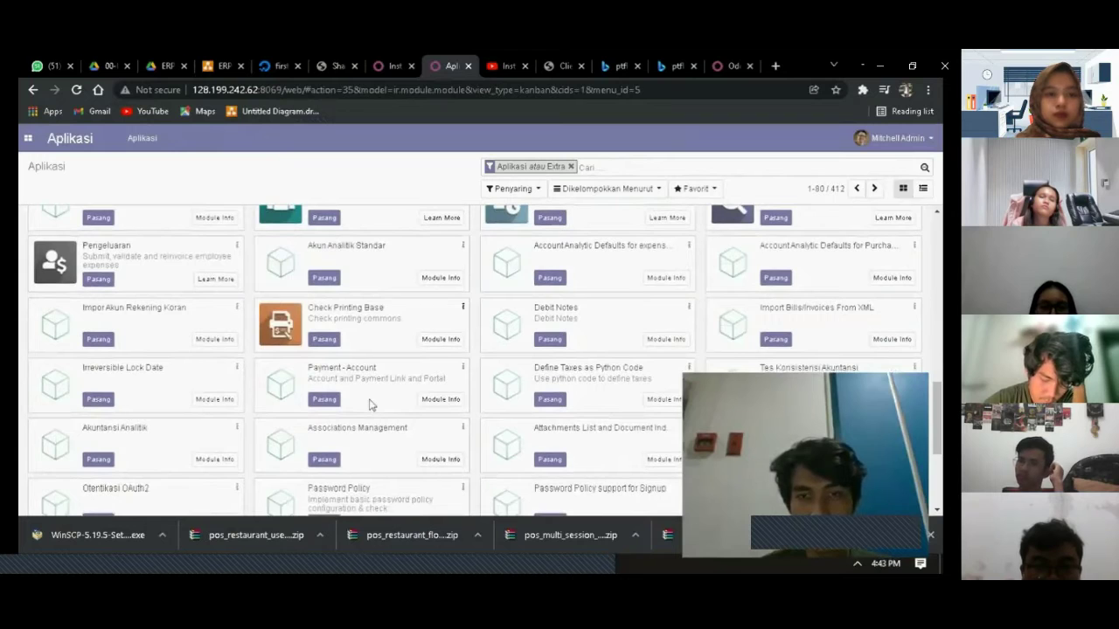
{"action": "scroll", "coordinate": [369, 405], "scroll_direction": "down", "scroll_amount": 1}
{"action": "scroll", "coordinate": [370, 402], "scroll_direction": "down", "scroll_amount": 1}
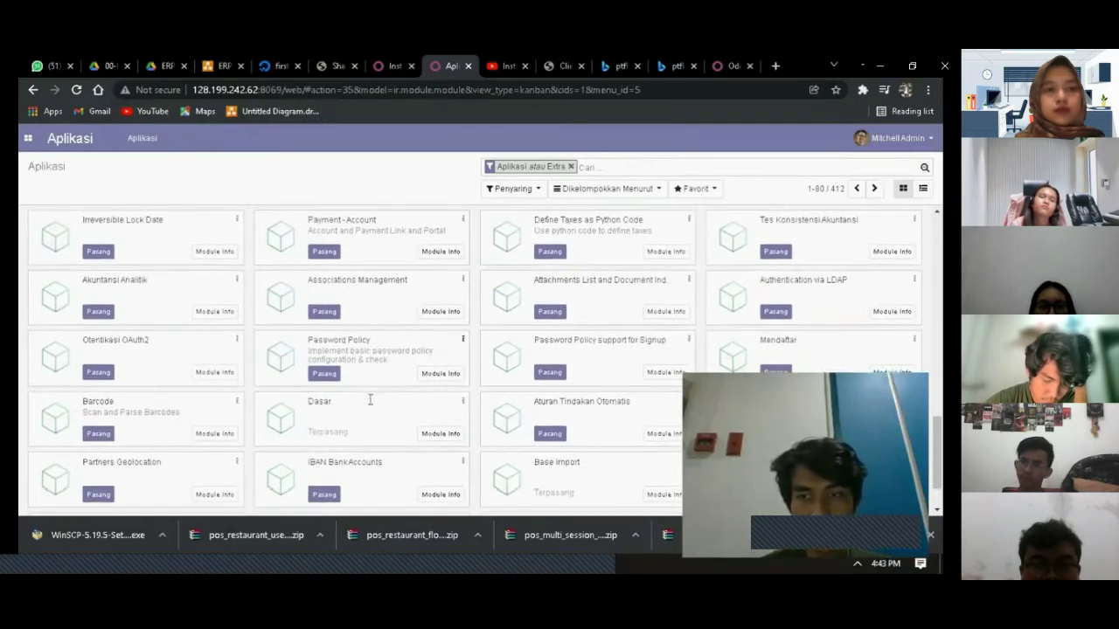
{"action": "scroll", "coordinate": [370, 402], "scroll_direction": "down", "scroll_amount": 1}
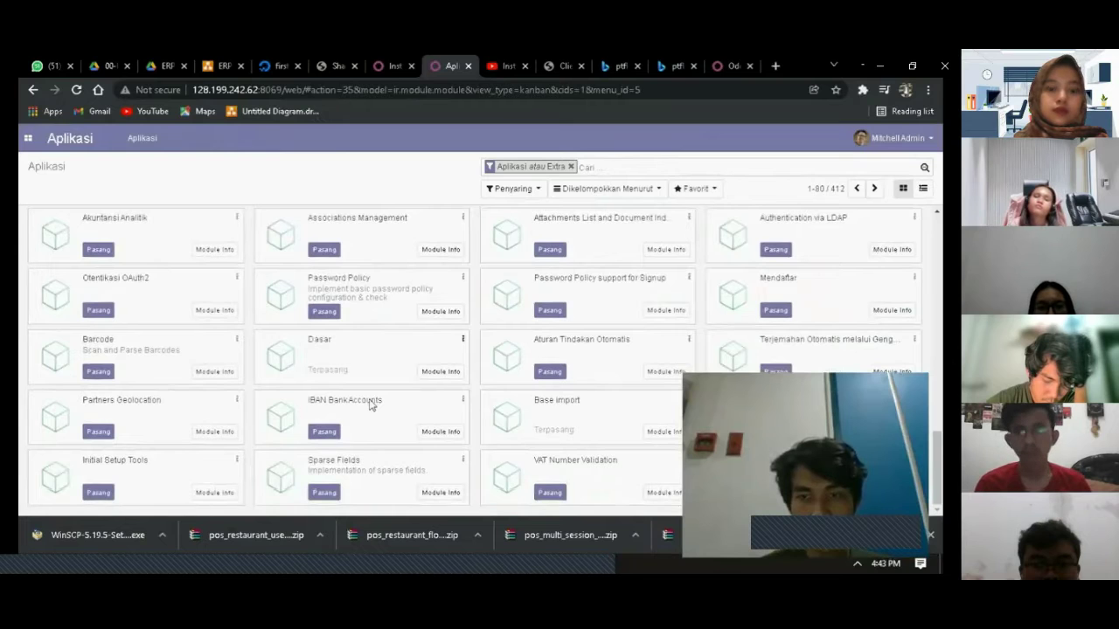
{"action": "scroll", "coordinate": [370, 402], "scroll_direction": "up", "scroll_amount": 20}
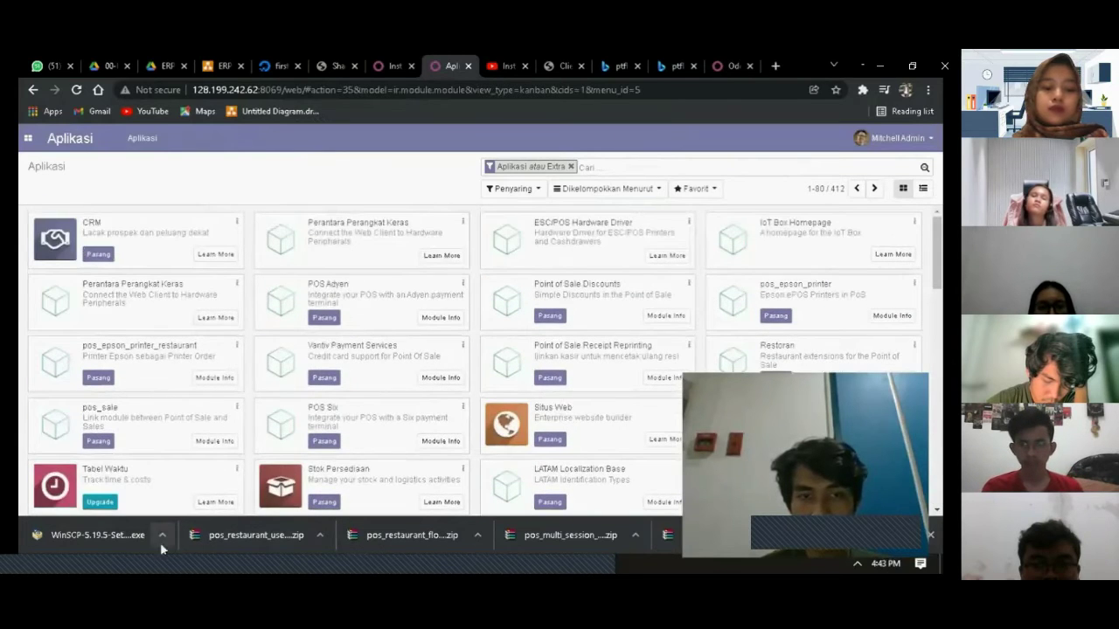
Switch to File Explorer's modul folder and open pos_restaurant_user_restriction to inspect its contents
{"action": "mouse_move", "coordinate": [131, 564]}
{"action": "left_click", "coordinate": [131, 503]}
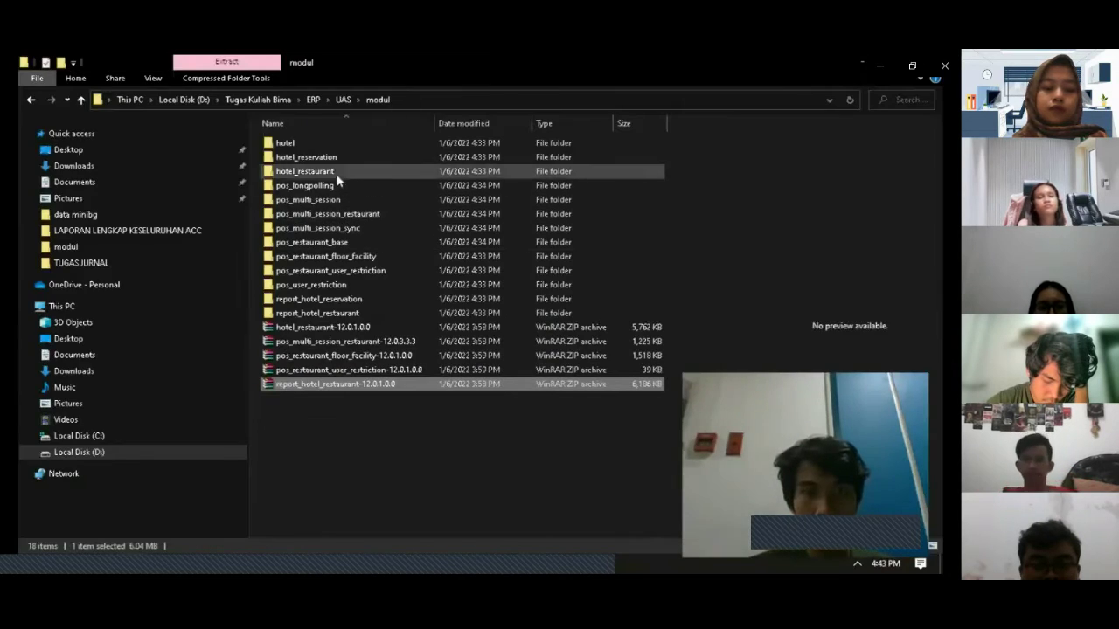
{"action": "double_click", "coordinate": [333, 275]}
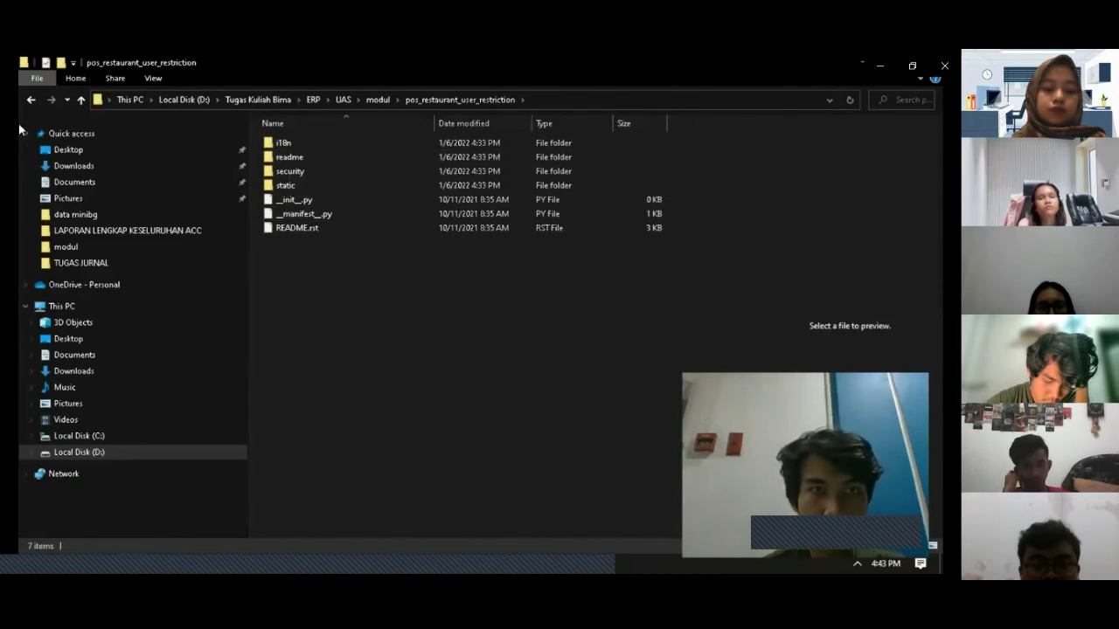
Go back to the modul folder in File Explorer and switch to Odoo's app list in the browser
{"action": "left_click", "coordinate": [31, 101]}
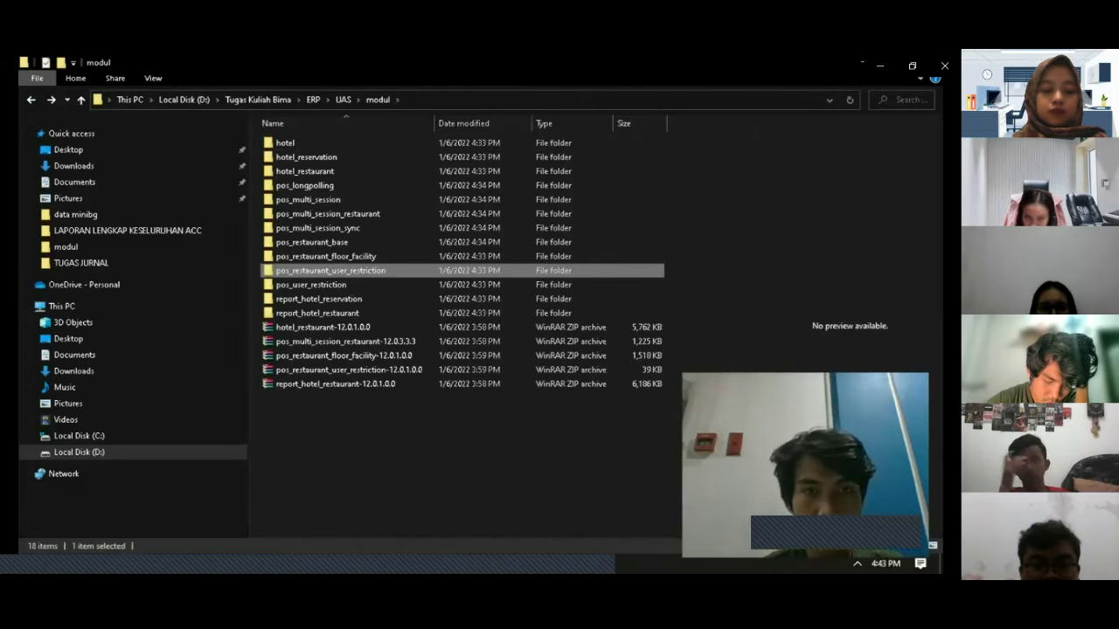
{"action": "mouse_move", "coordinate": [456, 564]}
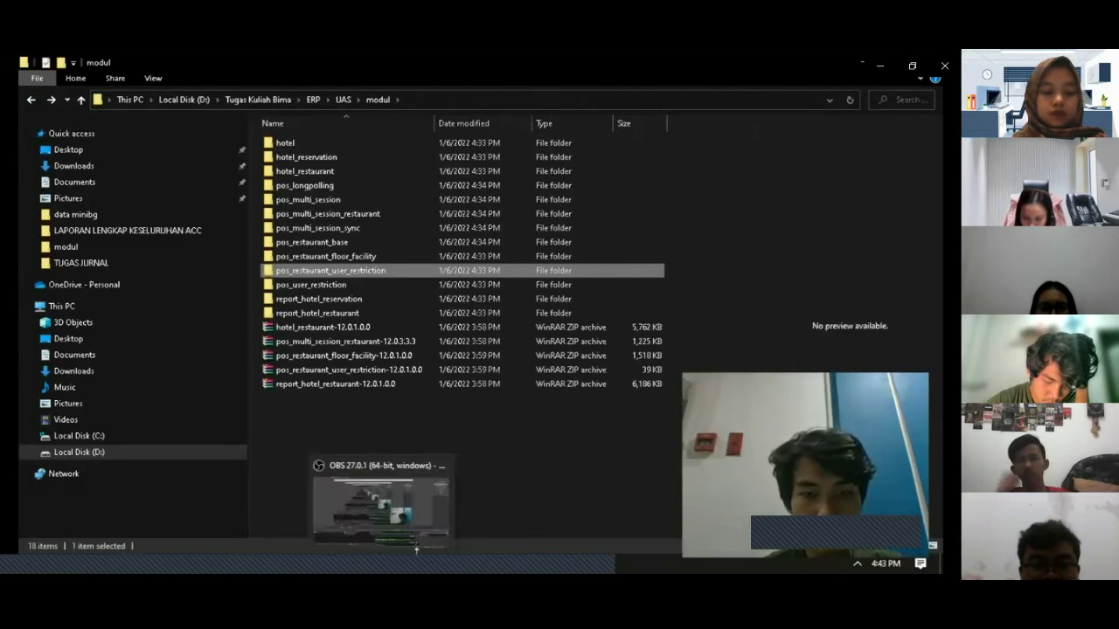
{"action": "mouse_move", "coordinate": [356, 564]}
{"action": "left_click", "coordinate": [356, 511]}
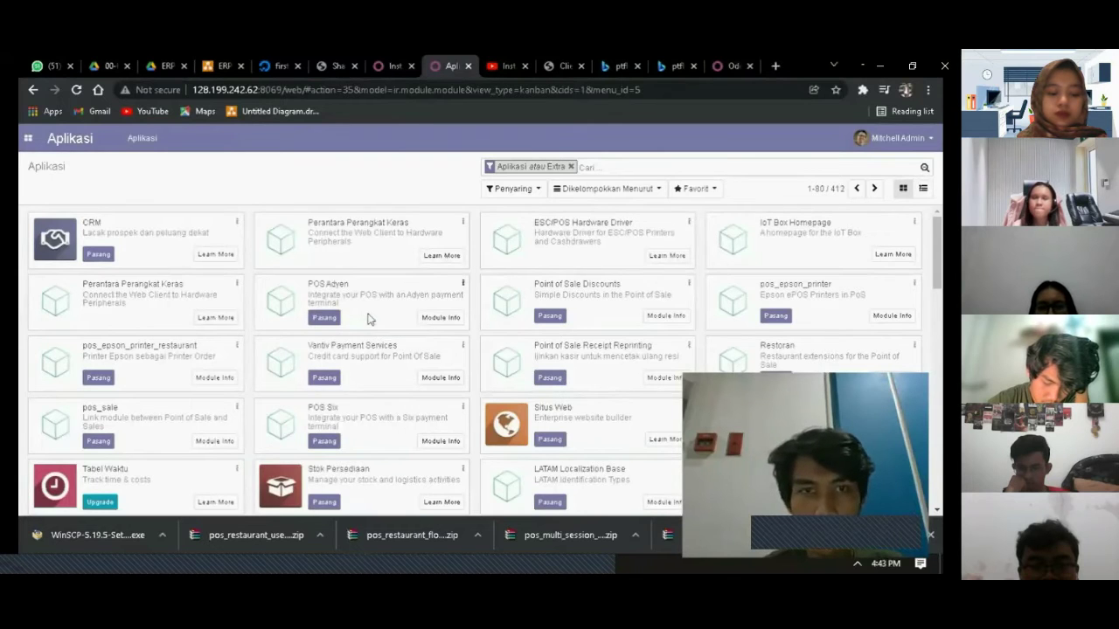
Add the Tidak Terpasang filter to Odoo's app list alongside Aplikasi and Extra
{"action": "scroll", "coordinate": [368, 319], "scroll_direction": "down", "scroll_amount": 5}
{"action": "scroll", "coordinate": [368, 319], "scroll_direction": "down", "scroll_amount": 5}
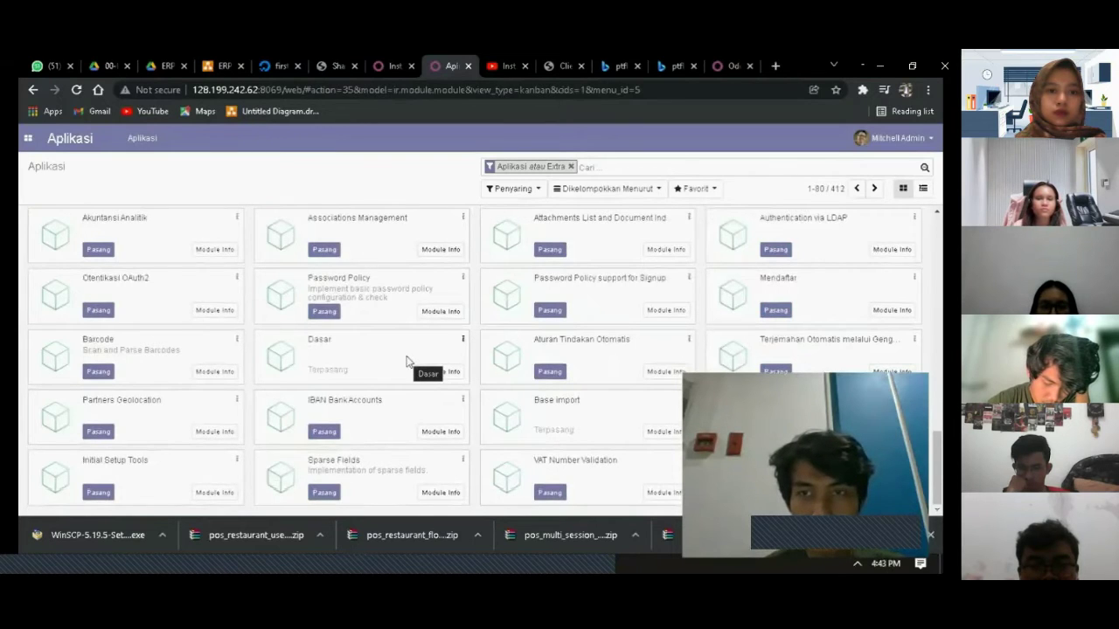
{"action": "scroll", "coordinate": [407, 361], "scroll_direction": "up", "scroll_amount": 10}
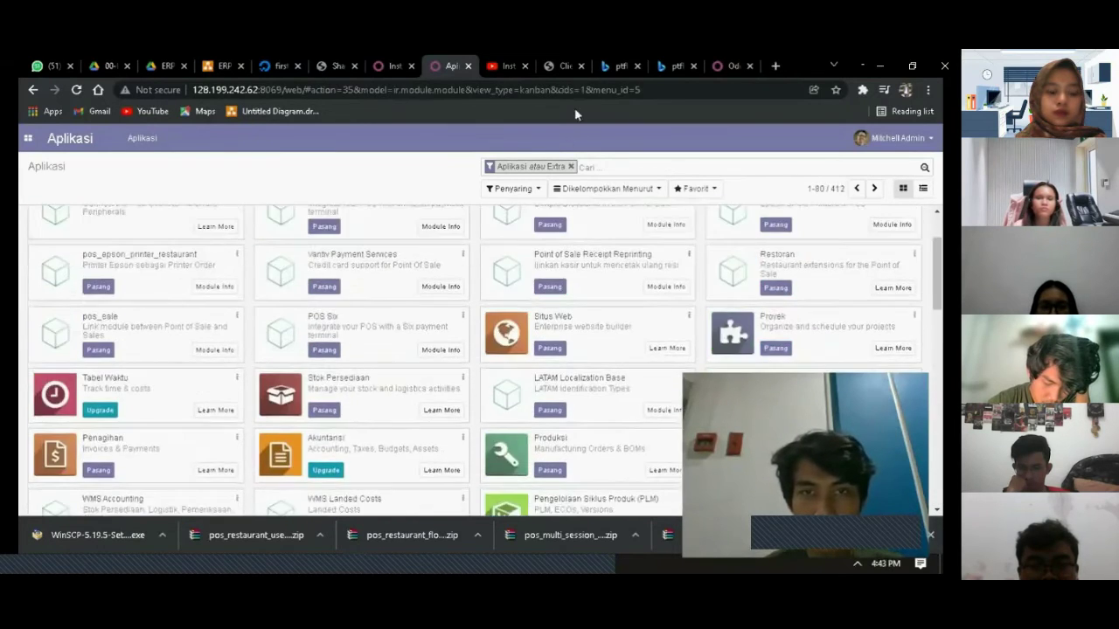
{"action": "left_click", "coordinate": [513, 188]}
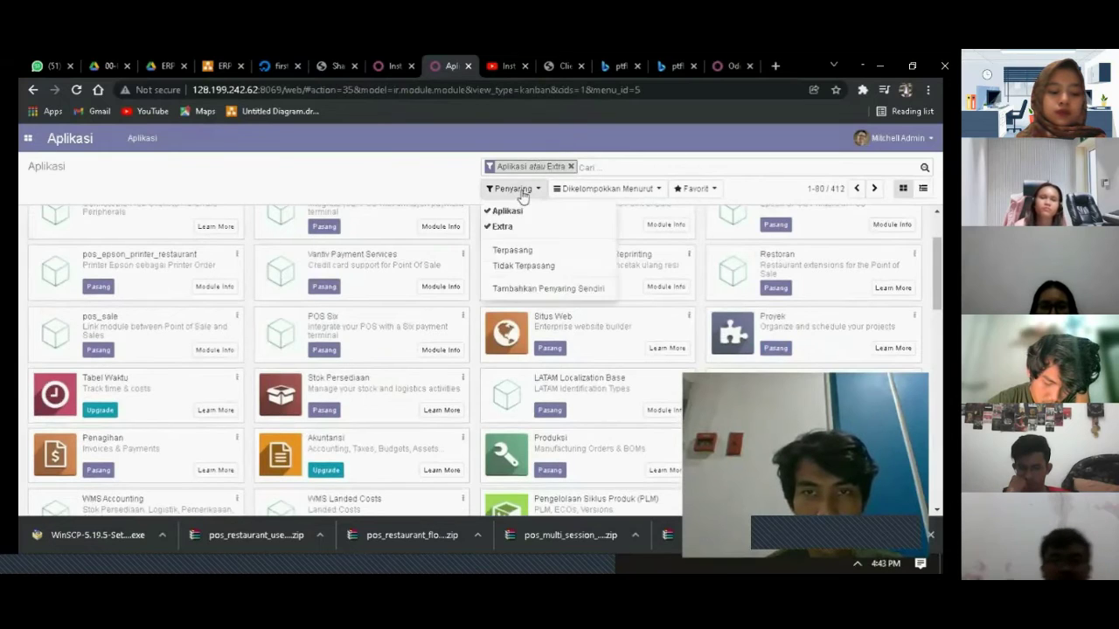
{"action": "left_click", "coordinate": [527, 266]}
{"action": "left_click", "coordinate": [368, 290]}
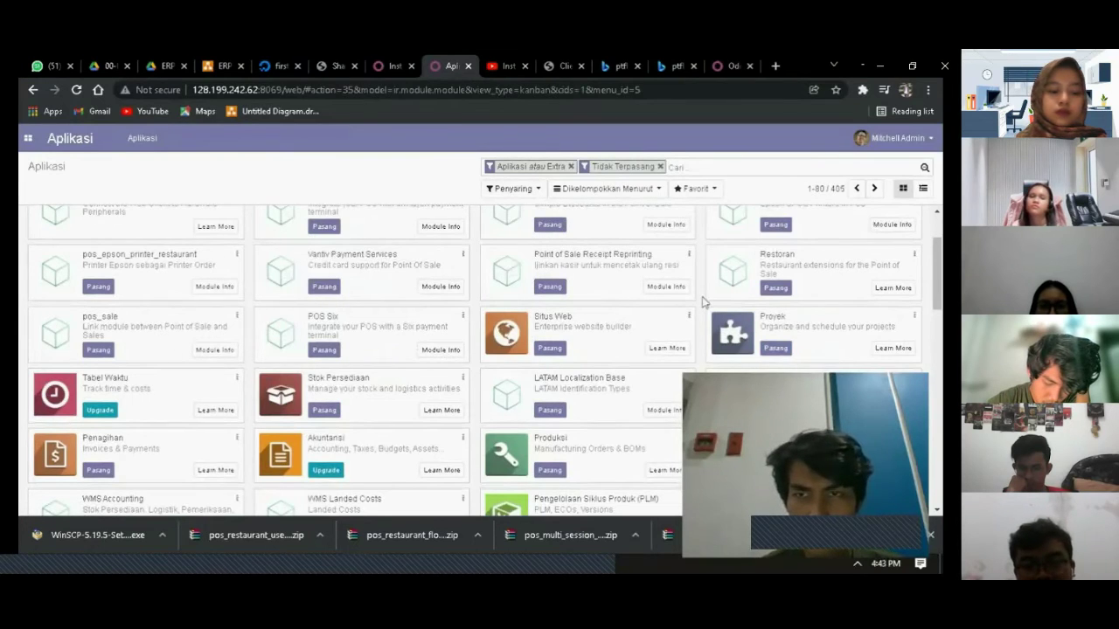
{"action": "scroll", "coordinate": [702, 301], "scroll_direction": "up", "scroll_amount": 2}
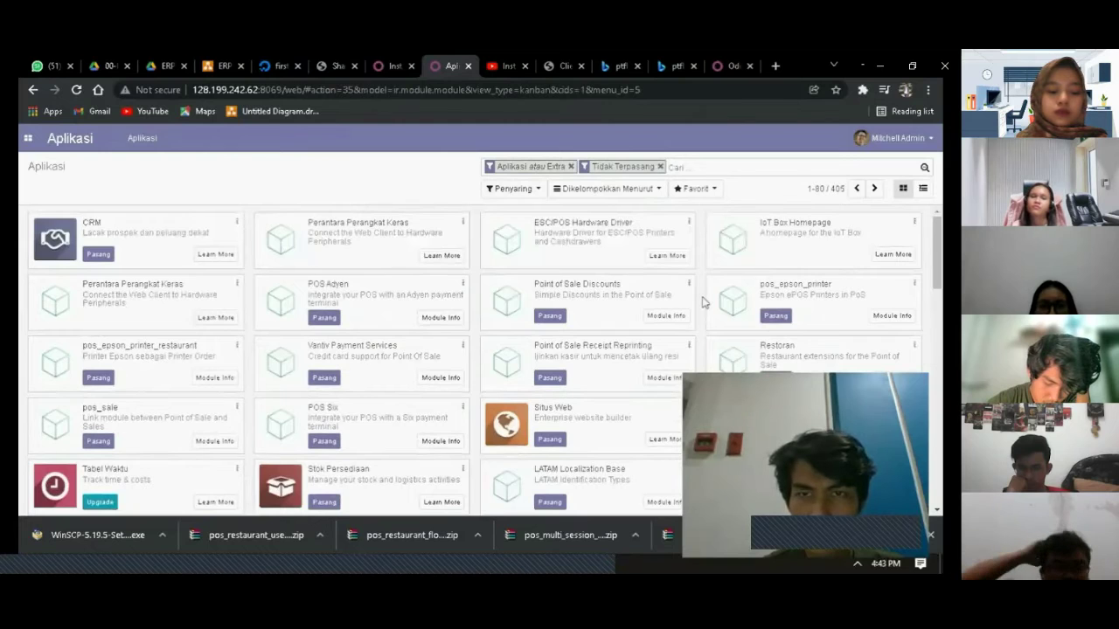
{"action": "scroll", "coordinate": [702, 302], "scroll_direction": "down", "scroll_amount": 2}
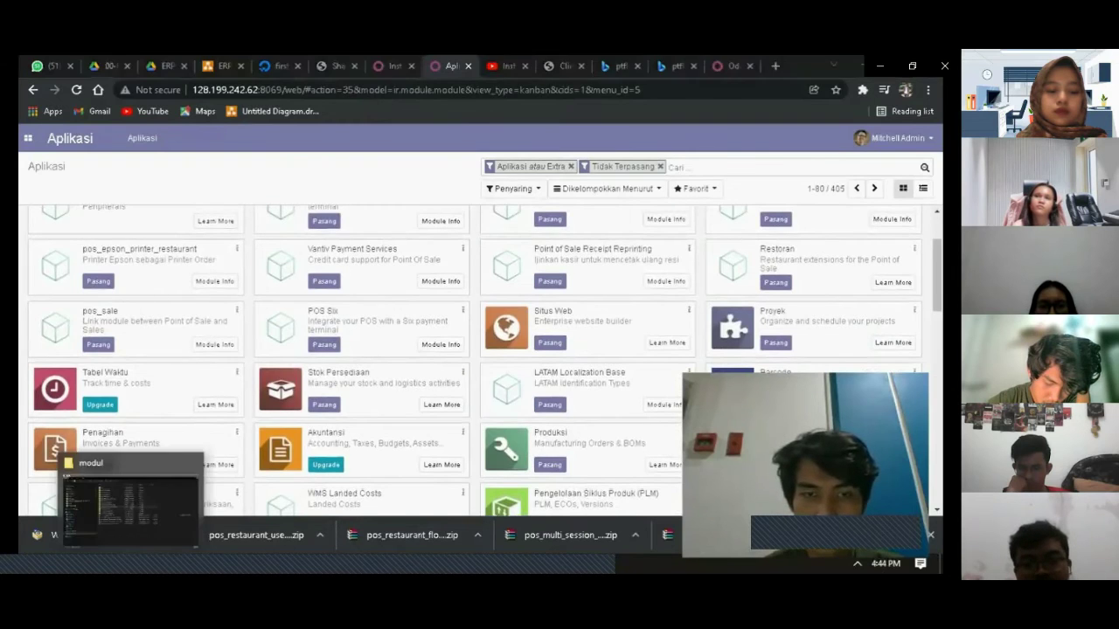
Check the module folder names in File Explorer's modul folder and return to Odoo in the browser
{"action": "left_click", "coordinate": [133, 564]}
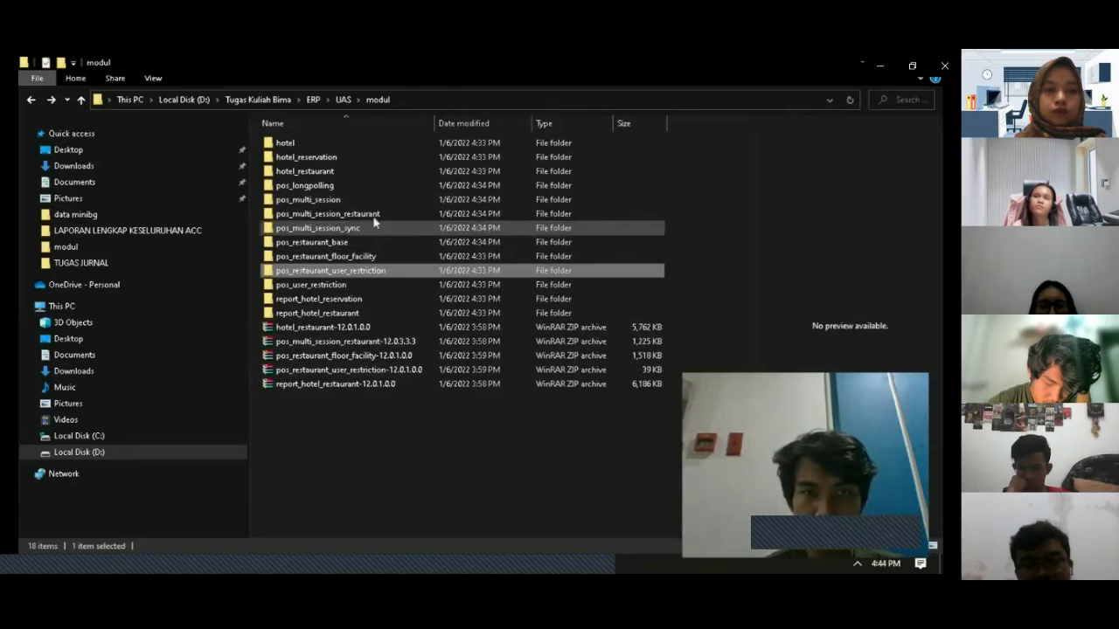
{"action": "mouse_move", "coordinate": [455, 564]}
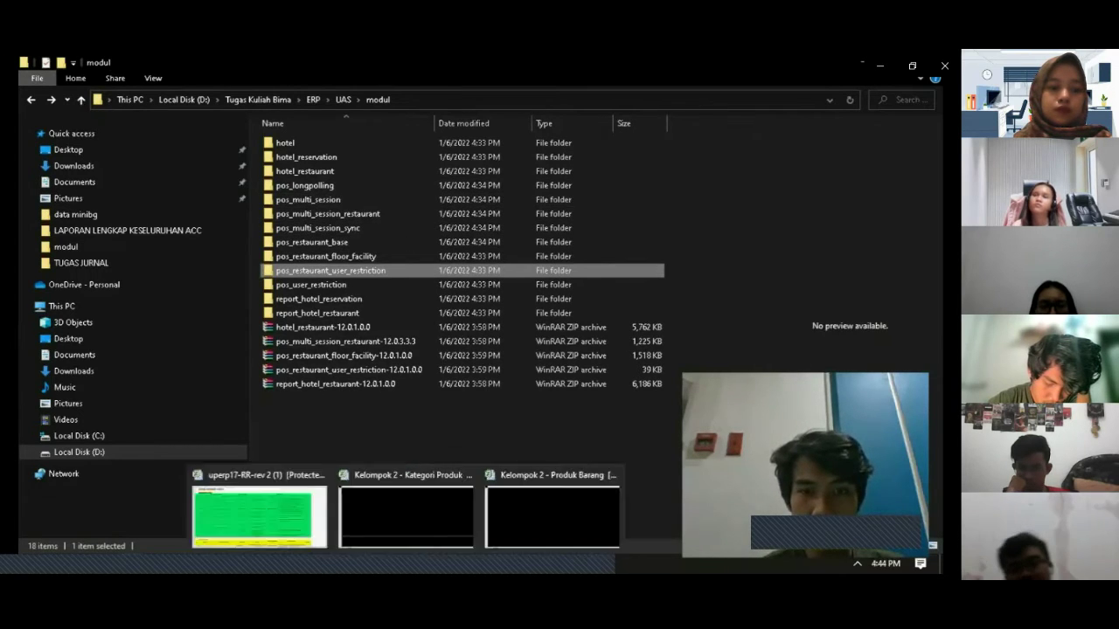
{"action": "mouse_move", "coordinate": [356, 564]}
{"action": "left_click", "coordinate": [355, 511]}
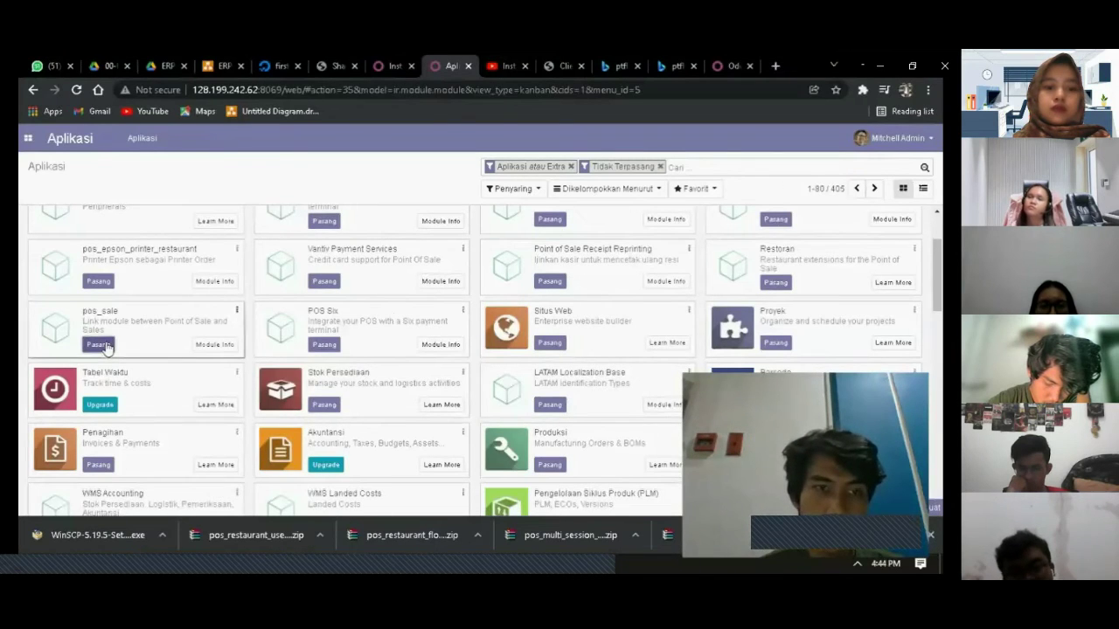
Install the pos_sale module, which links Point of Sale and Sales, in Odoo
{"action": "left_click", "coordinate": [395, 330]}
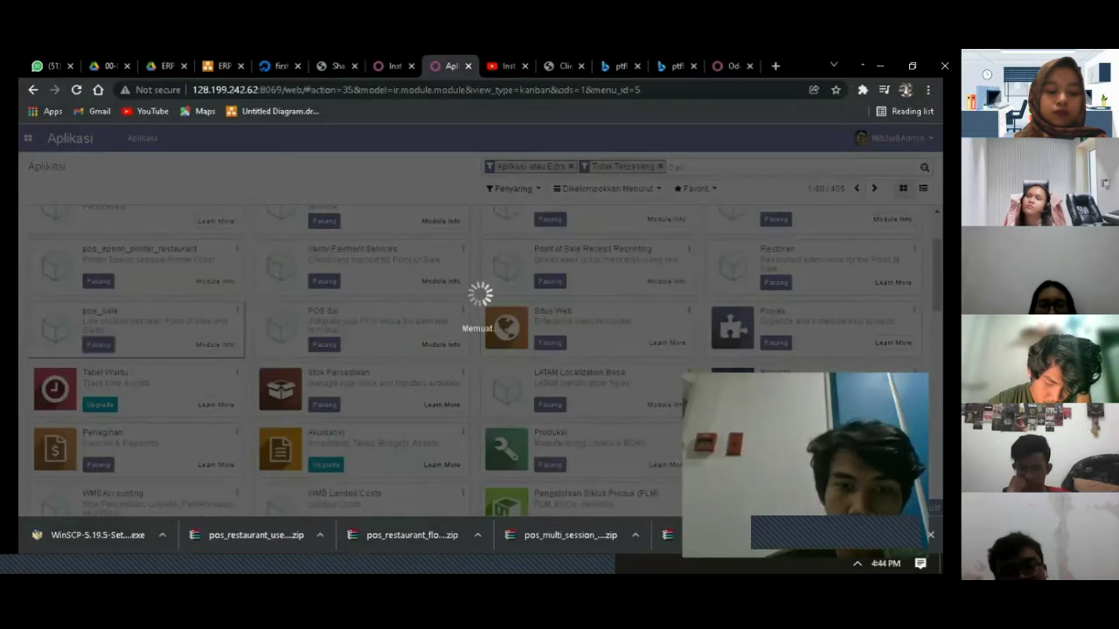
{"action": "left_click", "coordinate": [127, 494]}
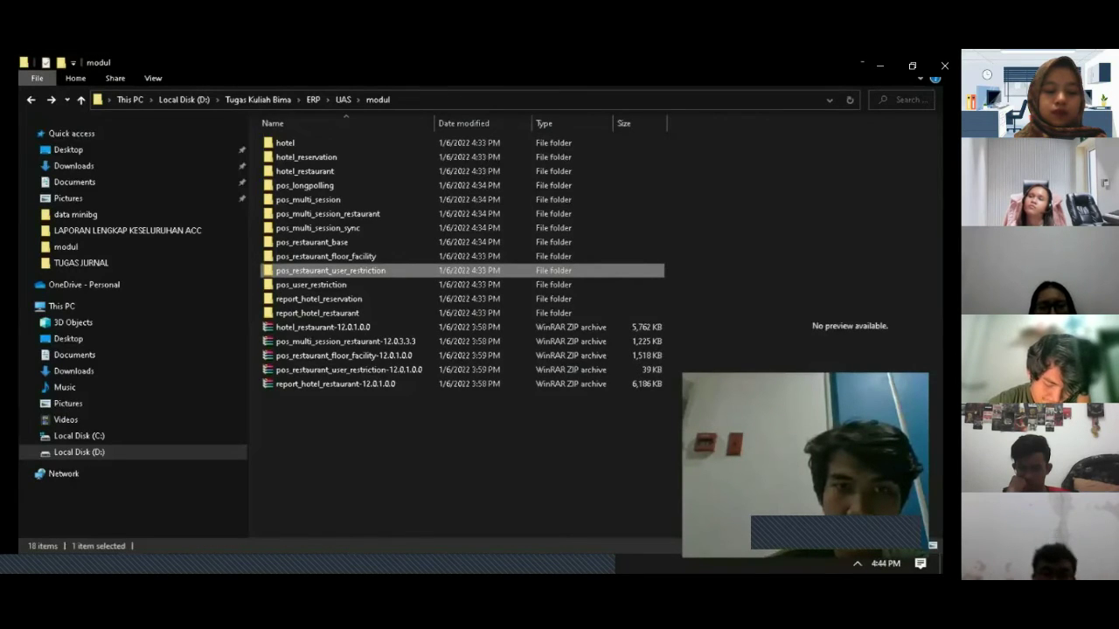
{"action": "key", "text": "alt+Tab"}
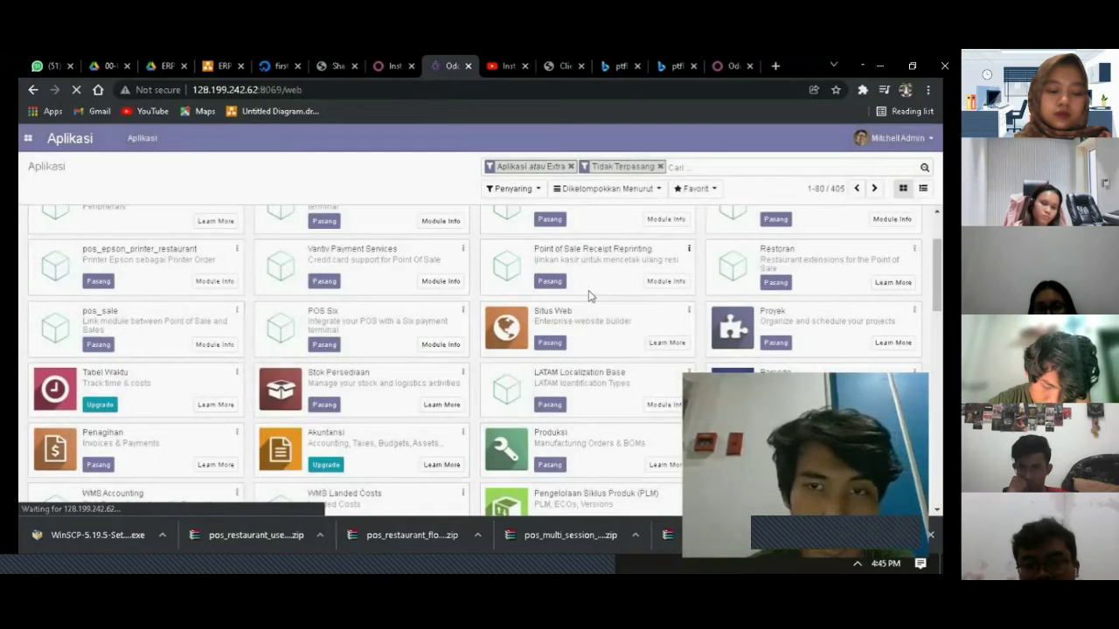
Reopen Odoo's Aplikasi list with the Extra filter added and install the pos_epson_printer_restaurant module
{"action": "left_click", "coordinate": [28, 138]}
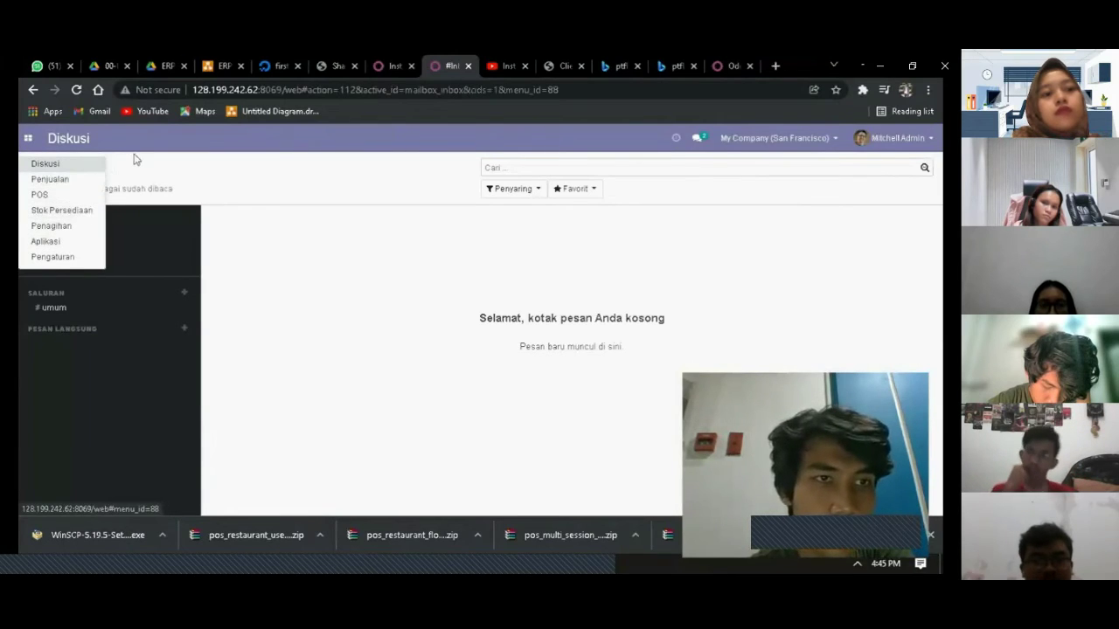
{"action": "left_click", "coordinate": [82, 242]}
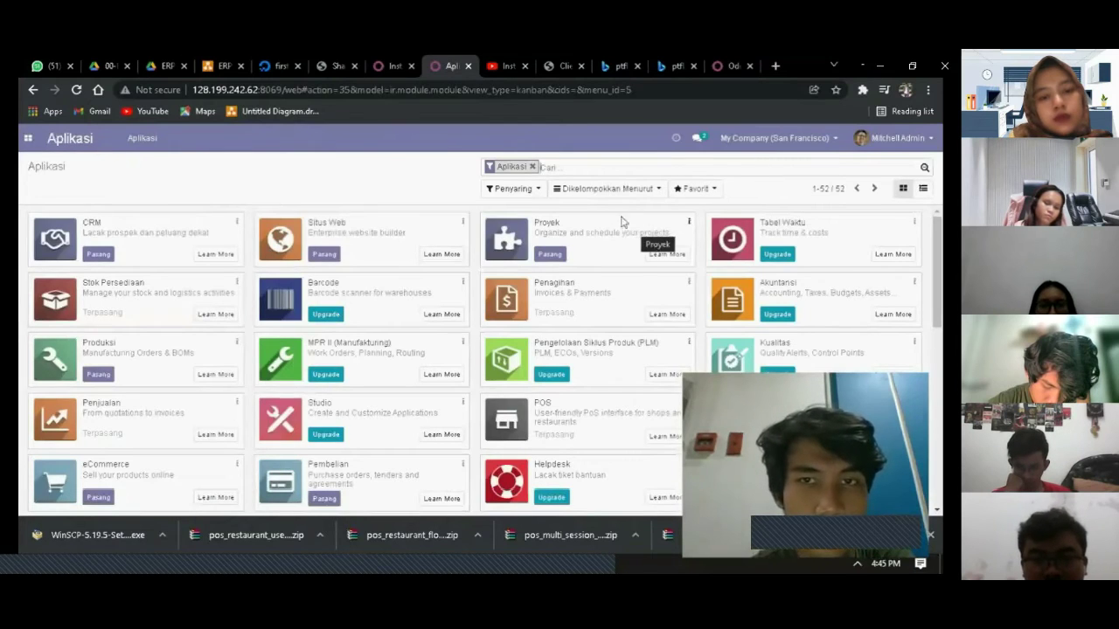
{"action": "left_click", "coordinate": [529, 190]}
{"action": "left_click", "coordinate": [564, 229]}
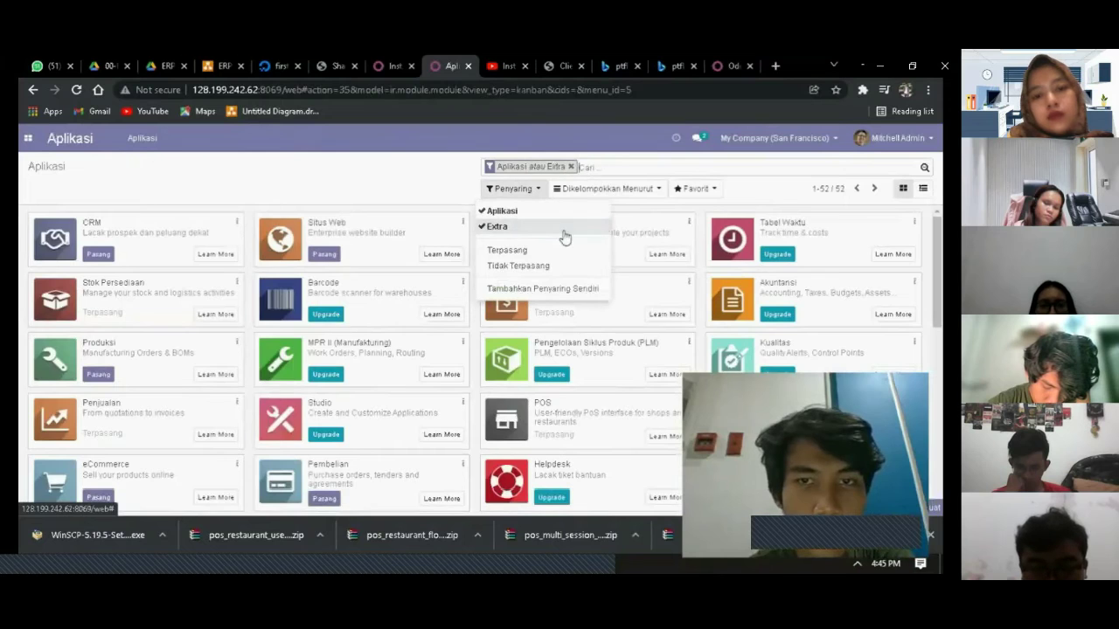
{"action": "scroll", "coordinate": [513, 360], "scroll_direction": "down", "scroll_amount": 2}
{"action": "scroll", "coordinate": [514, 359], "scroll_direction": "down", "scroll_amount": 1}
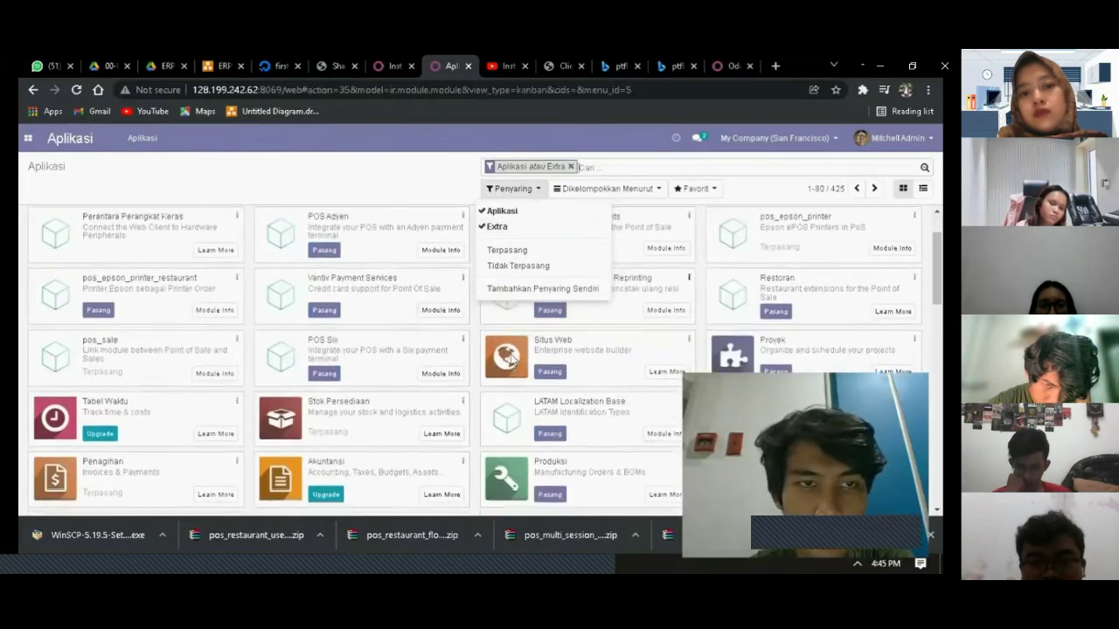
{"action": "scroll", "coordinate": [513, 359], "scroll_direction": "up", "scroll_amount": 1}
{"action": "scroll", "coordinate": [514, 359], "scroll_direction": "down", "scroll_amount": 1}
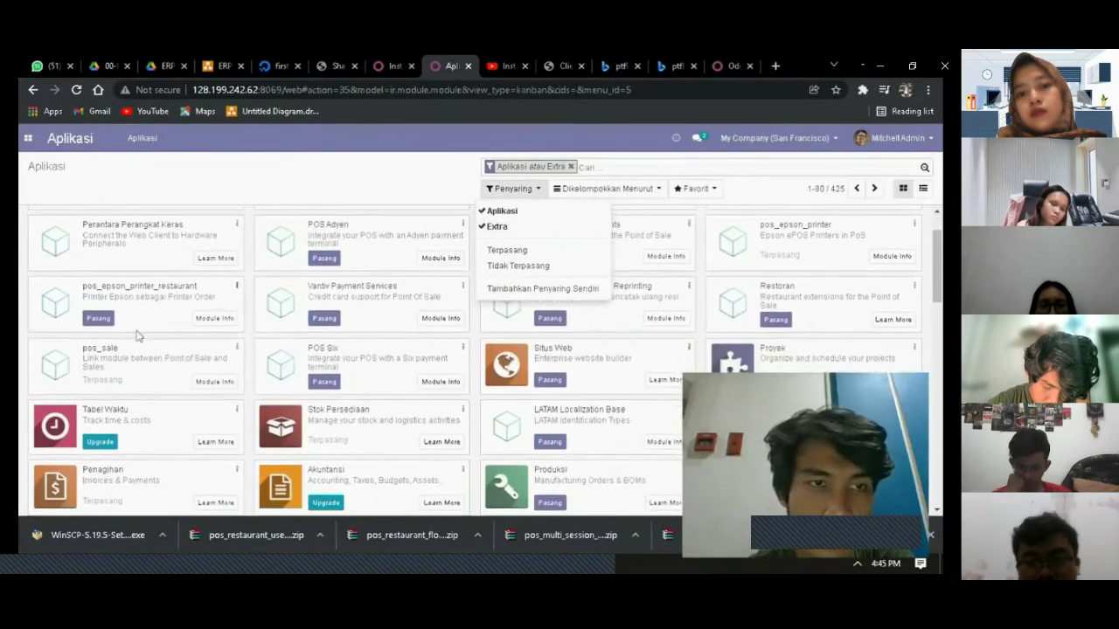
{"action": "left_click", "coordinate": [99, 319]}
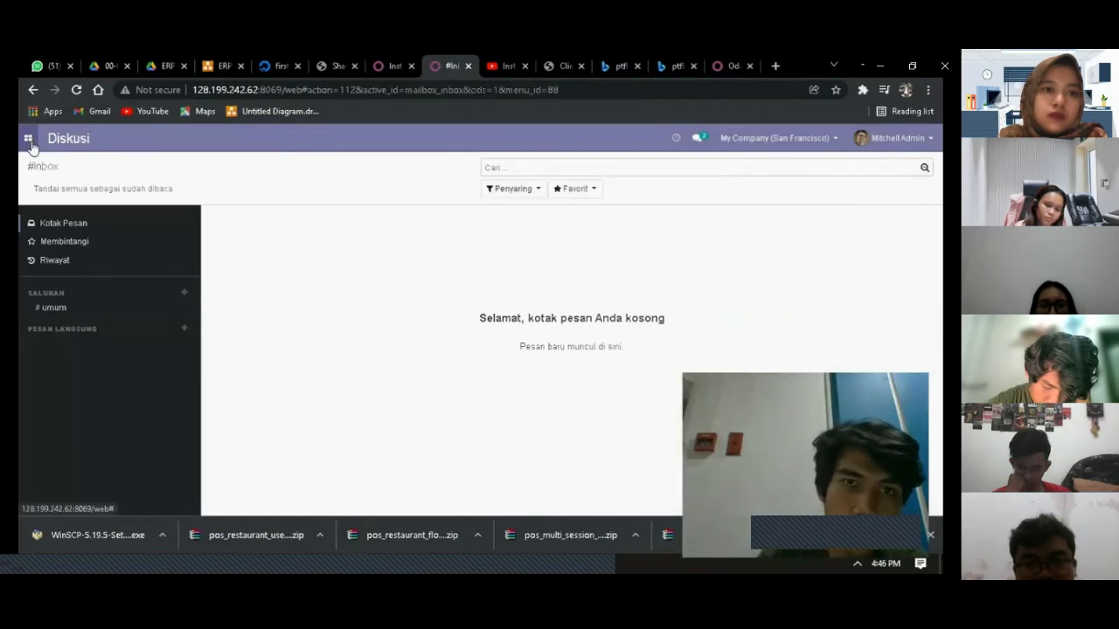
Return to the Aplikasi list, include Extra modules in the filter, and install Point of Sale Receipt Reprinting
{"action": "left_click", "coordinate": [28, 138]}
{"action": "left_click", "coordinate": [45, 241]}
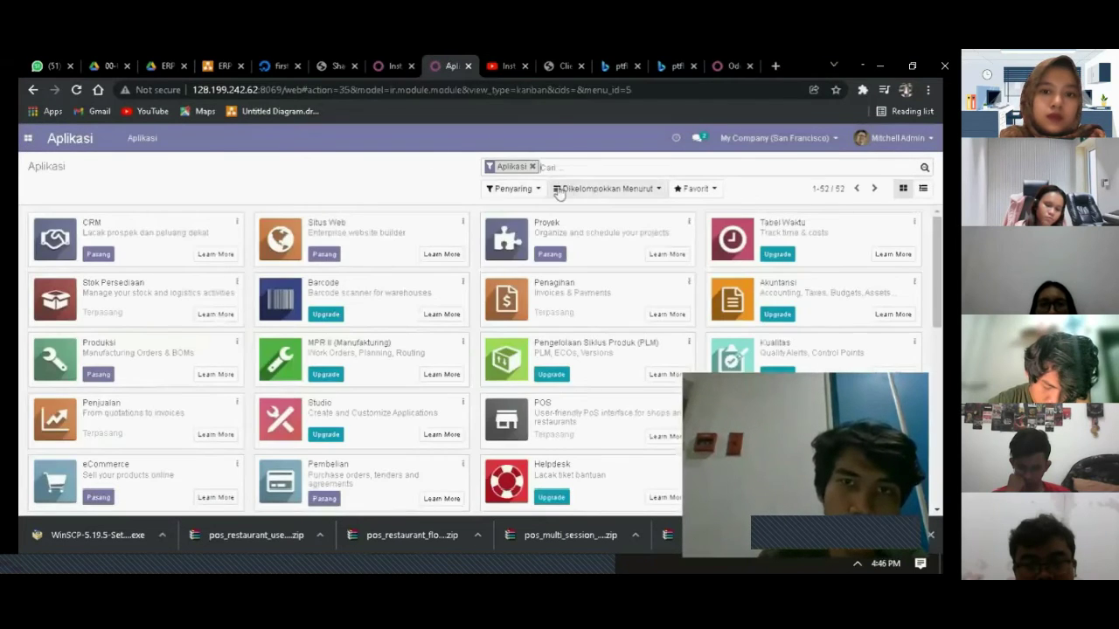
{"action": "left_click", "coordinate": [524, 189]}
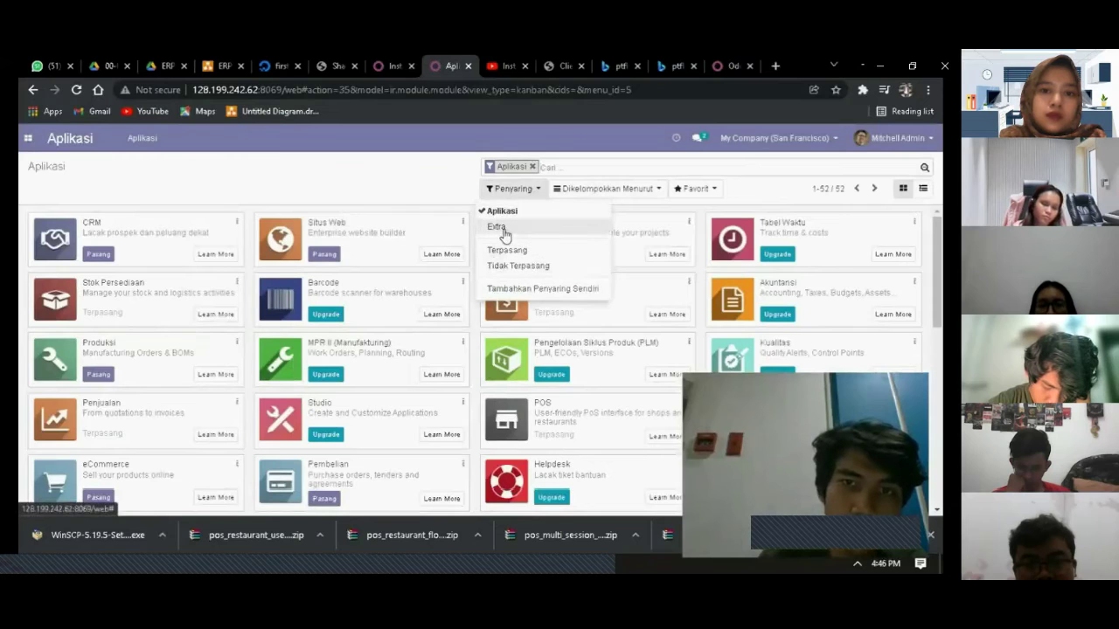
{"action": "left_click", "coordinate": [500, 229]}
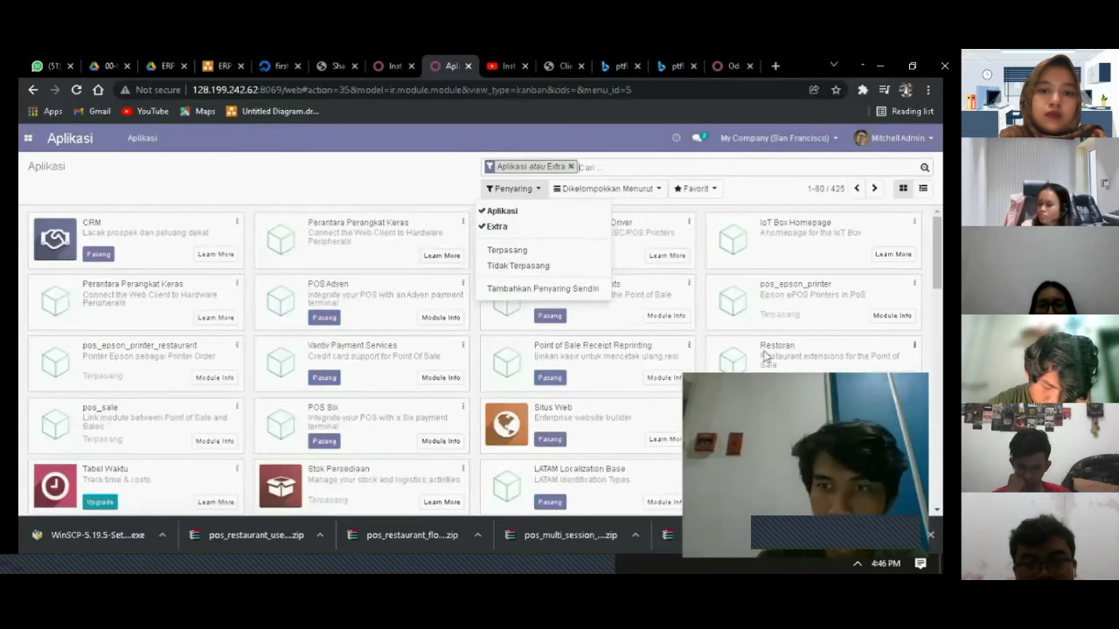
{"action": "left_click", "coordinate": [573, 273]}
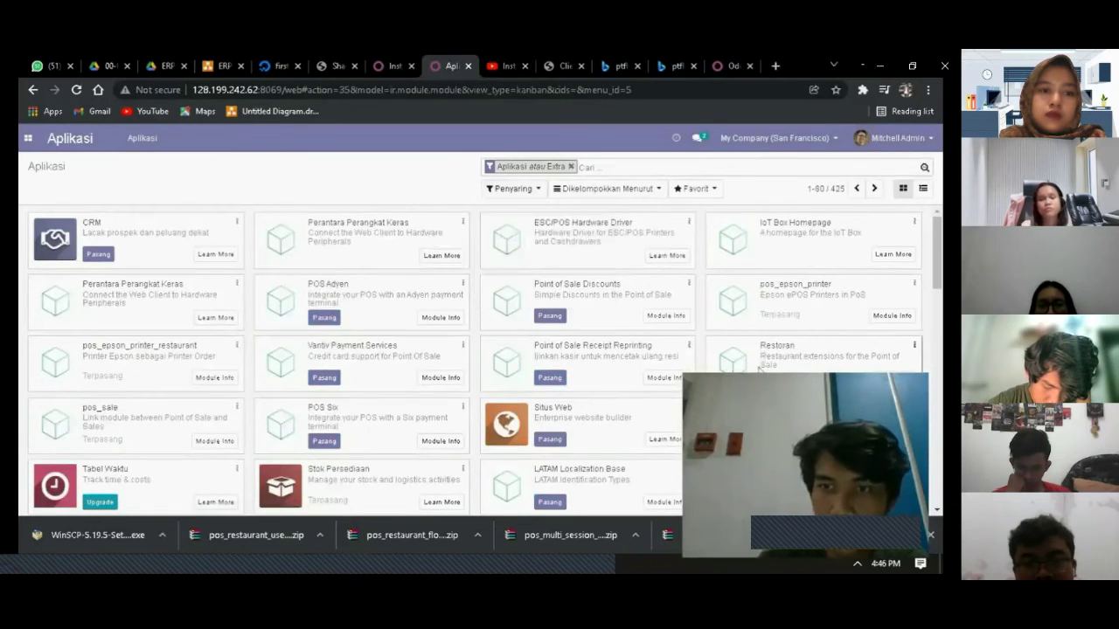
{"action": "left_click", "coordinate": [548, 383]}
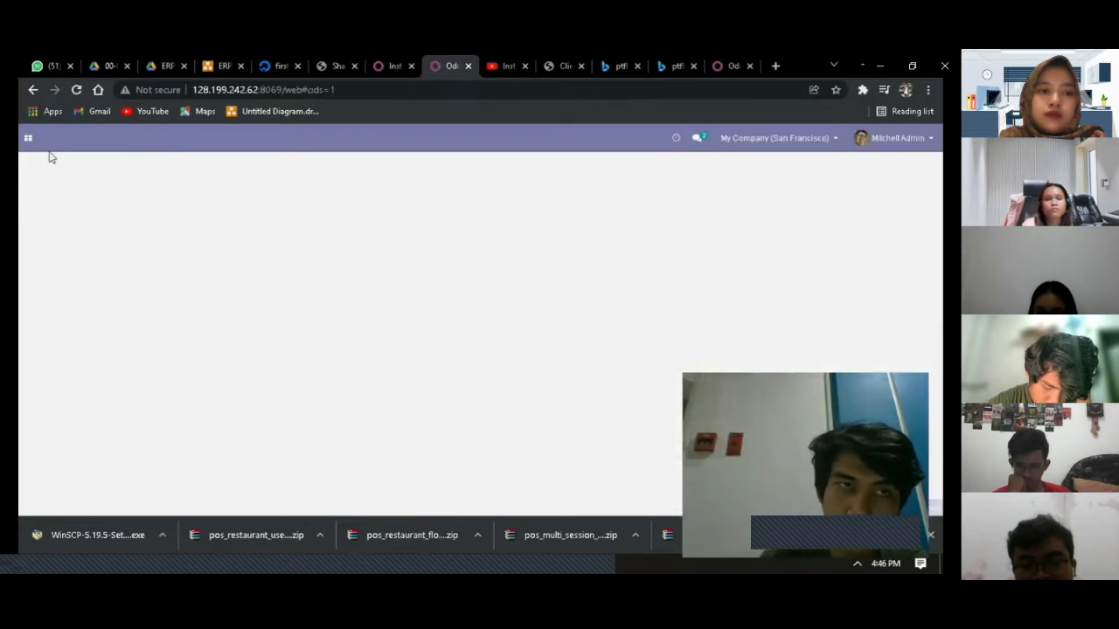
Open the Aplikasi list again and add the Extra filter alongside Aplikasi
{"action": "left_click", "coordinate": [27, 140]}
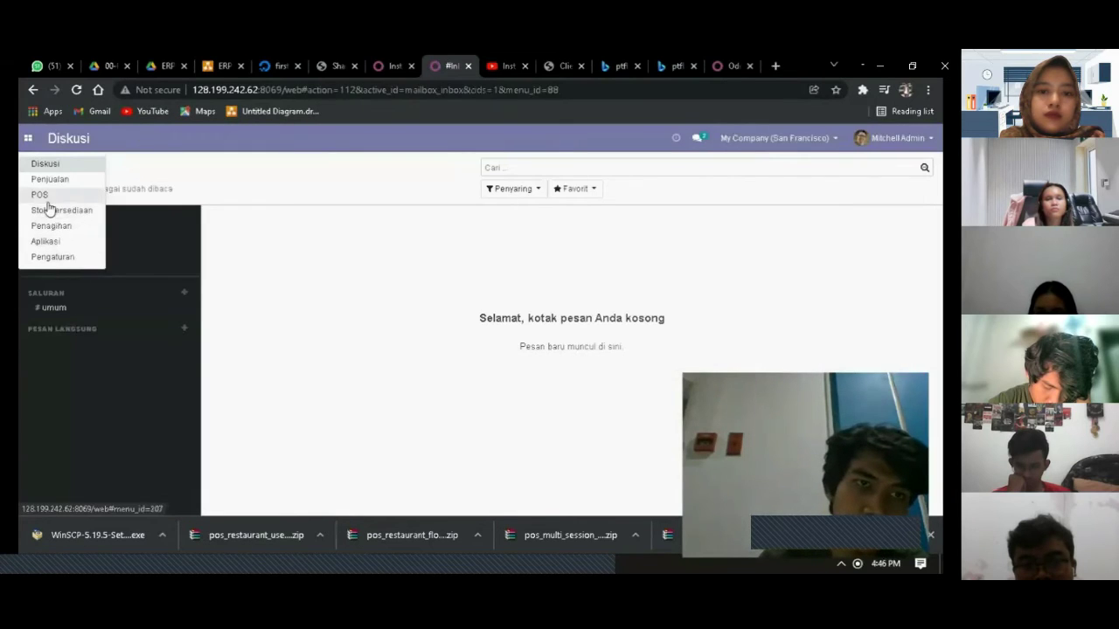
{"action": "left_click", "coordinate": [81, 242]}
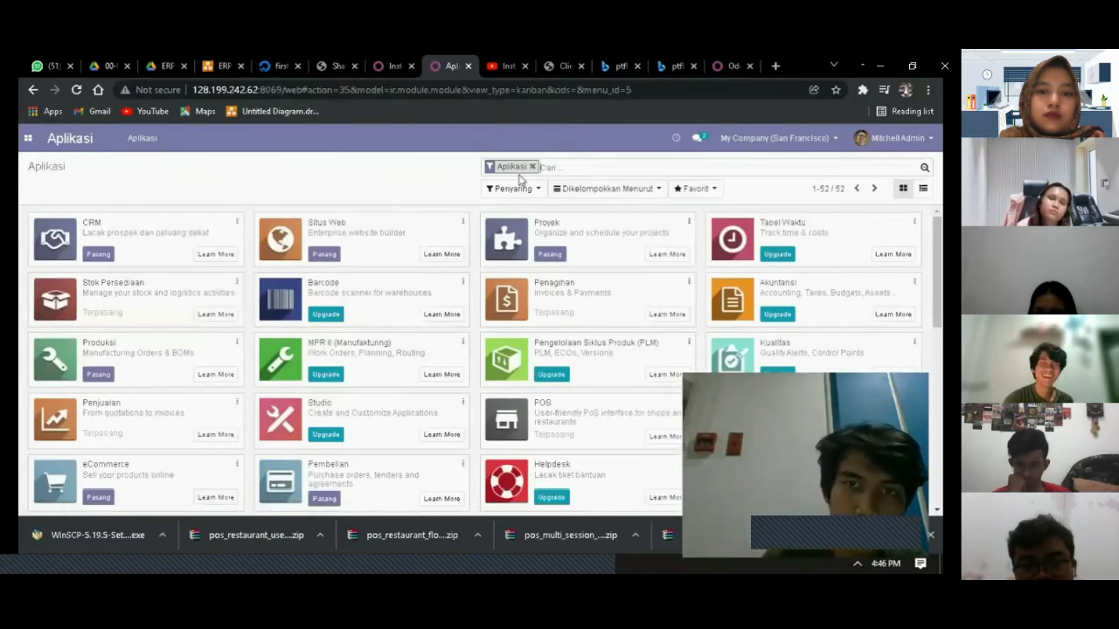
{"action": "left_click", "coordinate": [515, 187]}
{"action": "left_click", "coordinate": [515, 226]}
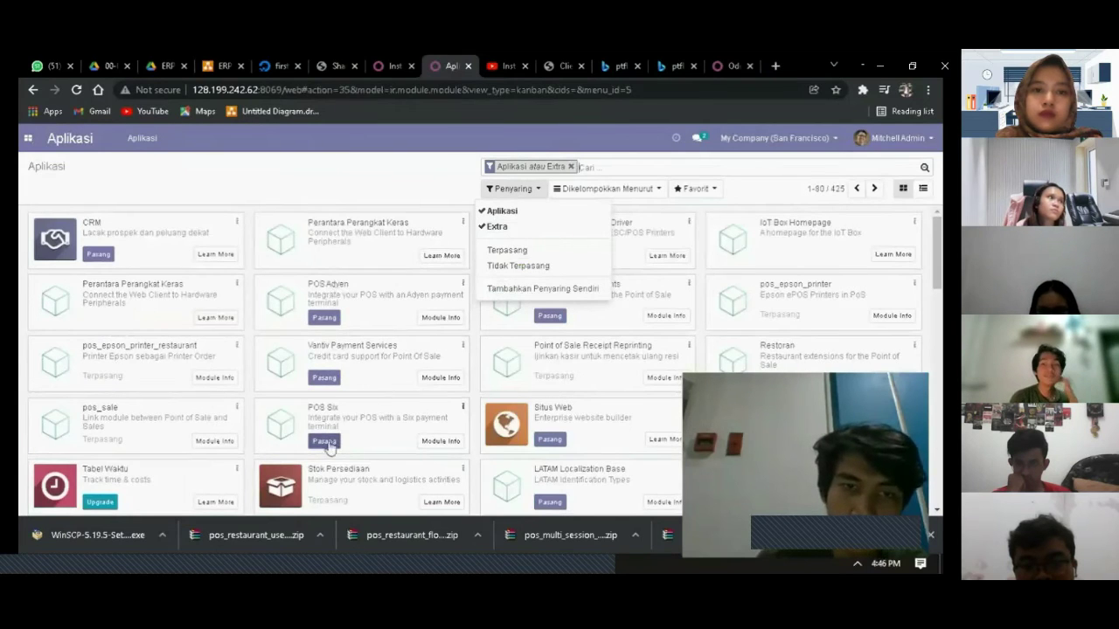
Look through the first page of the Aplikasi and Extra module list down to its end for further modules to install
{"action": "scroll", "coordinate": [423, 411], "scroll_direction": "down", "scroll_amount": 5}
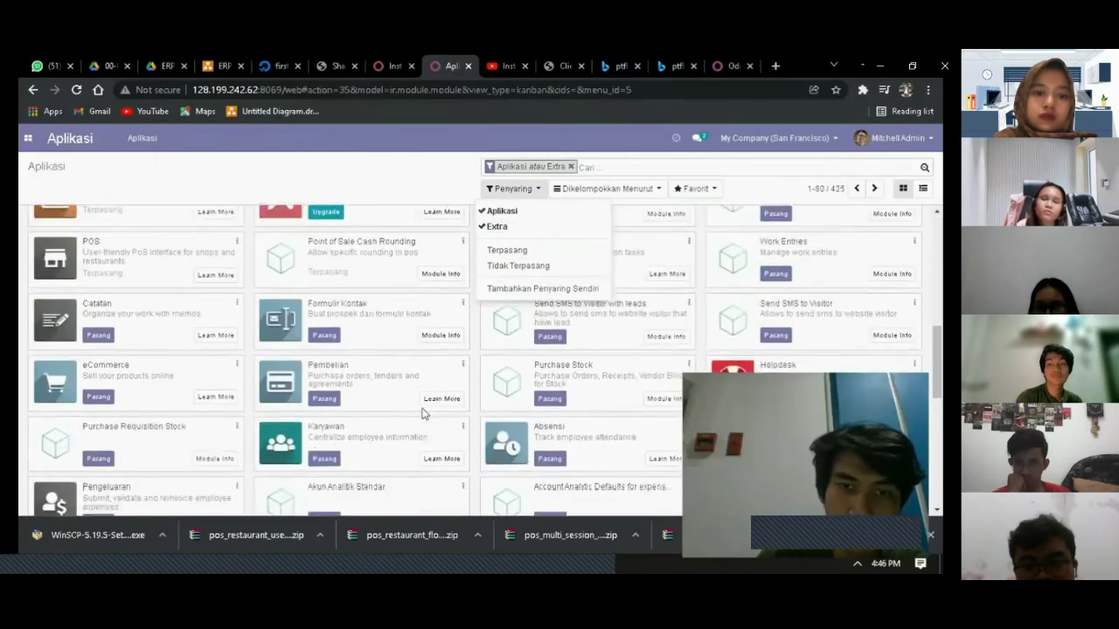
{"action": "scroll", "coordinate": [423, 411], "scroll_direction": "down", "scroll_amount": 2}
{"action": "scroll", "coordinate": [424, 411], "scroll_direction": "up", "scroll_amount": 3}
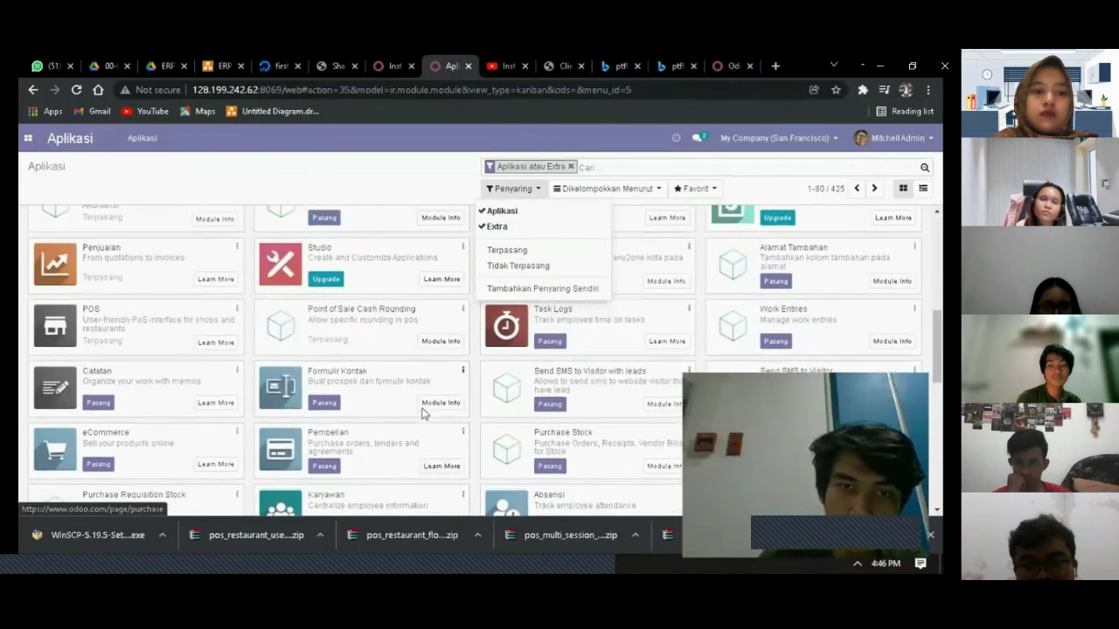
{"action": "scroll", "coordinate": [367, 377], "scroll_direction": "down", "scroll_amount": 1}
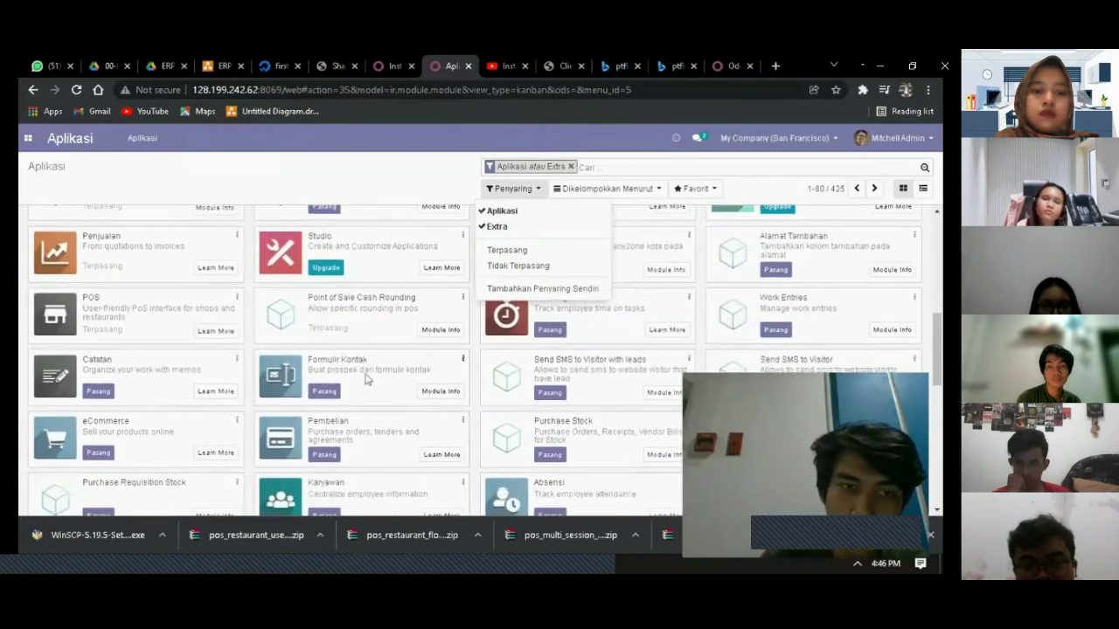
{"action": "scroll", "coordinate": [367, 378], "scroll_direction": "down", "scroll_amount": 2}
{"action": "scroll", "coordinate": [367, 376], "scroll_direction": "down", "scroll_amount": 1}
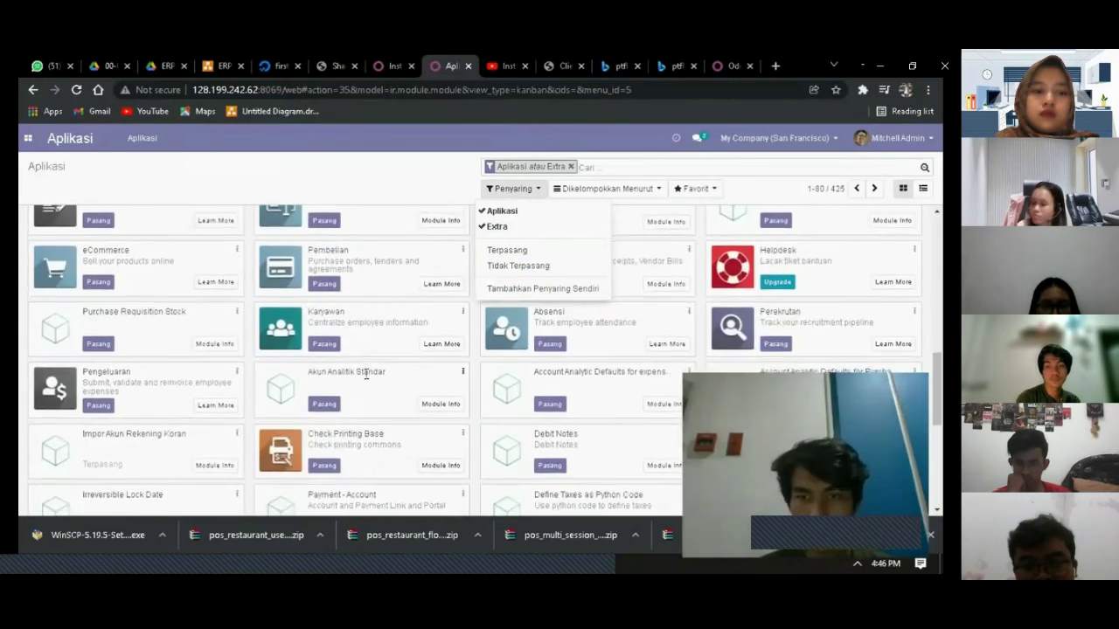
{"action": "scroll", "coordinate": [366, 374], "scroll_direction": "down", "scroll_amount": 2}
{"action": "scroll", "coordinate": [367, 377], "scroll_direction": "down", "scroll_amount": 1}
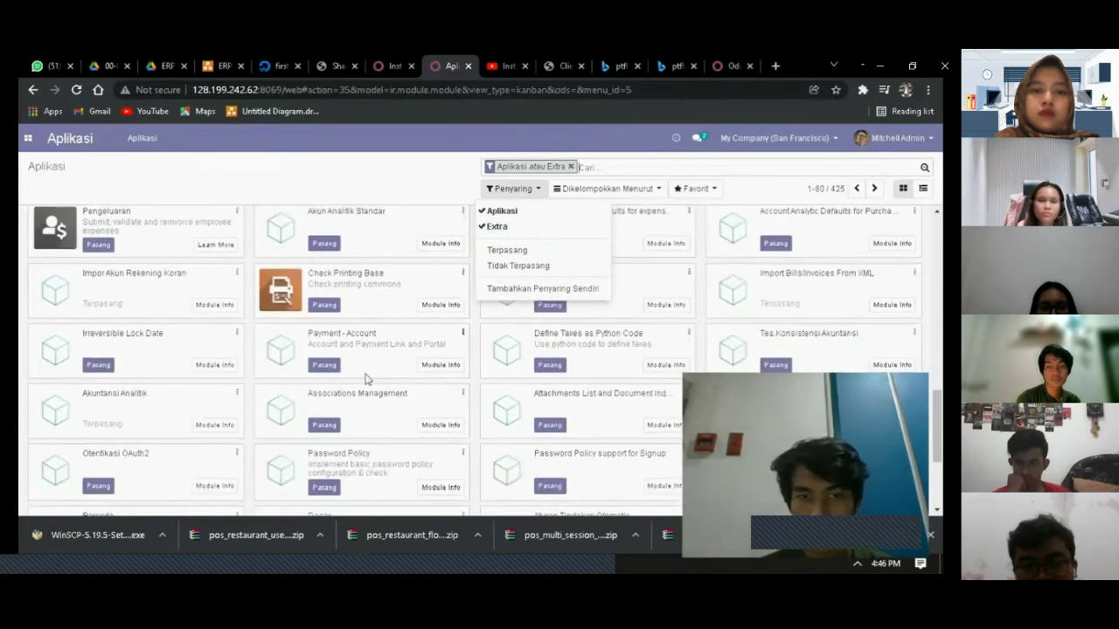
{"action": "scroll", "coordinate": [367, 377], "scroll_direction": "down", "scroll_amount": 1}
{"action": "scroll", "coordinate": [368, 378], "scroll_direction": "down", "scroll_amount": 1}
{"action": "scroll", "coordinate": [367, 377], "scroll_direction": "down", "scroll_amount": 1}
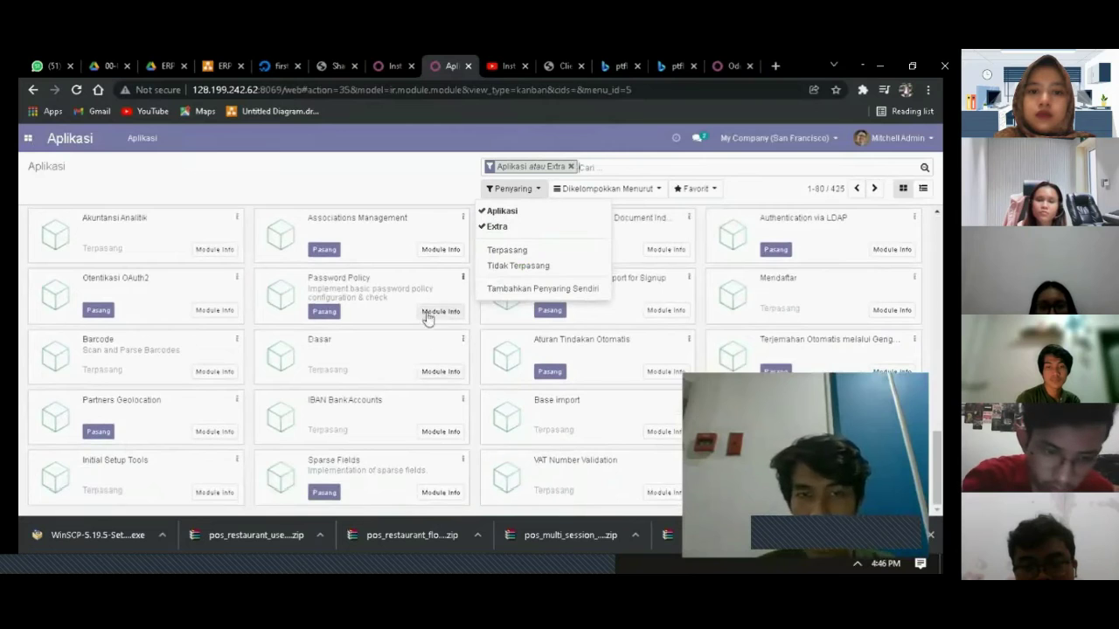
{"action": "left_click", "coordinate": [415, 170]}
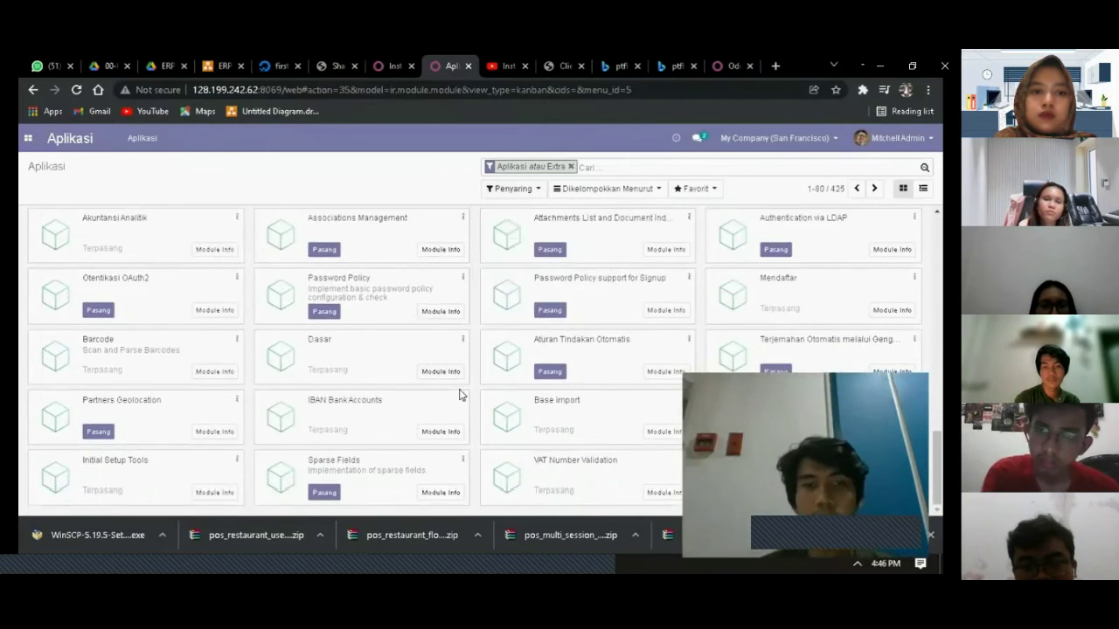
{"action": "scroll", "coordinate": [460, 396], "scroll_direction": "up", "scroll_amount": 10}
{"action": "left_click", "coordinate": [28, 137]}
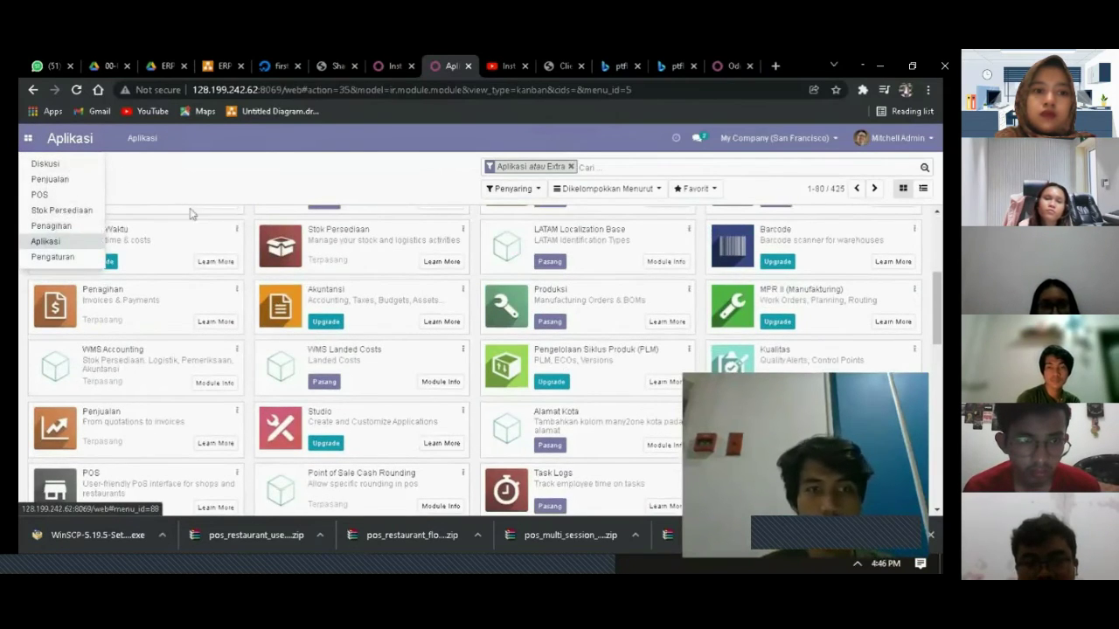
{"action": "left_click", "coordinate": [288, 175]}
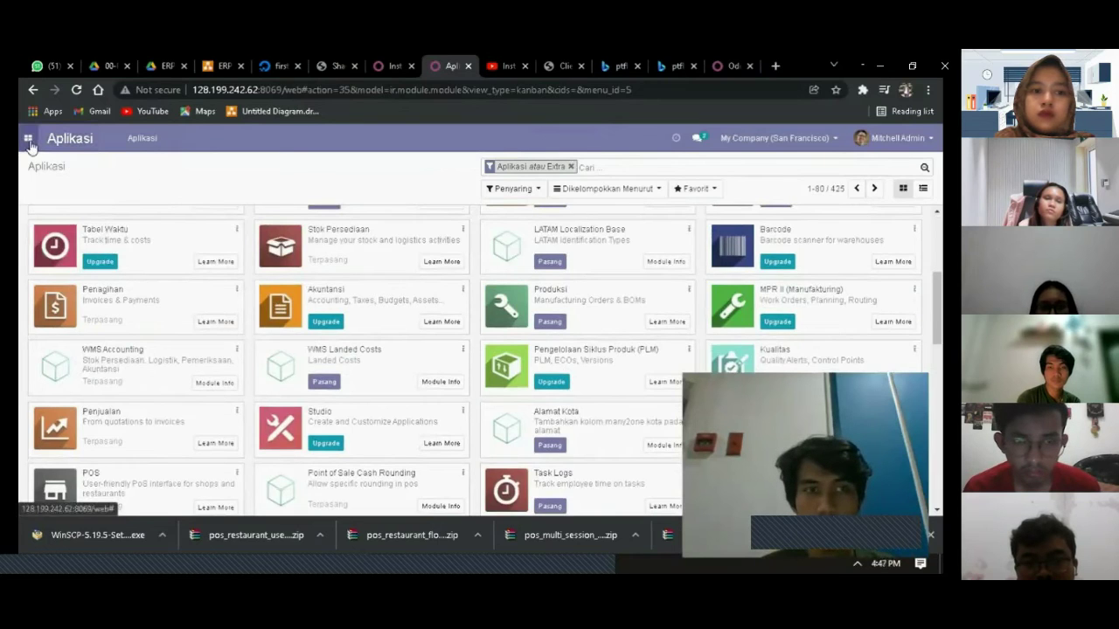
{"action": "left_click", "coordinate": [28, 140]}
{"action": "scroll", "coordinate": [52, 241], "scroll_direction": "up", "scroll_amount": 2}
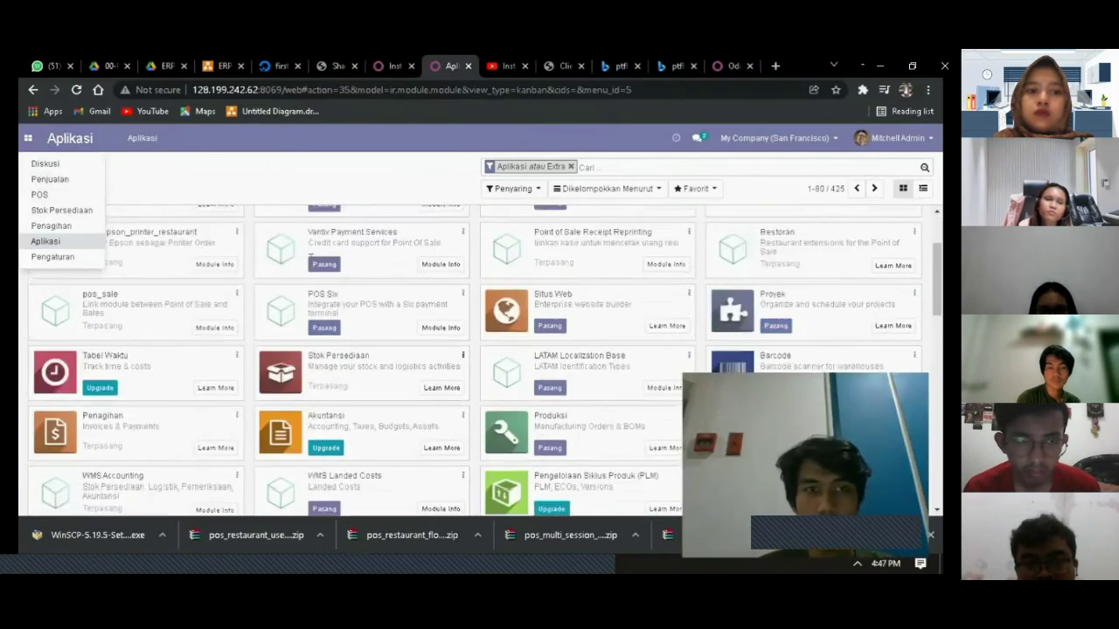
{"action": "scroll", "coordinate": [311, 259], "scroll_direction": "up", "scroll_amount": 2}
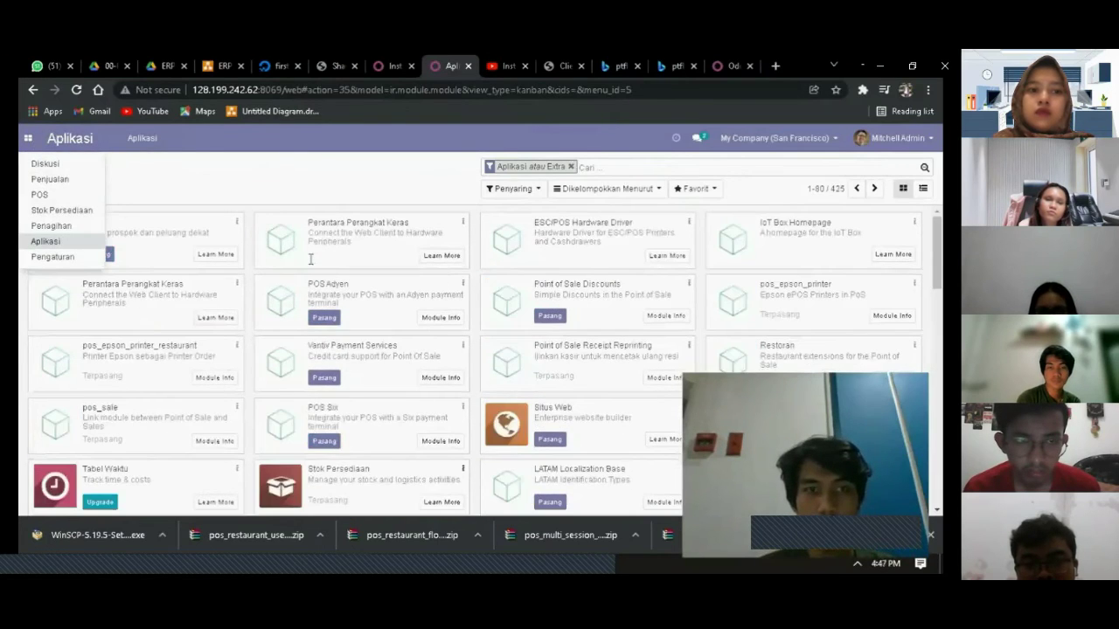
Remove the combined Aplikasi and Extra filter from the module list and filter it by Aplikasi only
{"action": "left_click", "coordinate": [572, 167]}
{"action": "left_click", "coordinate": [503, 189]}
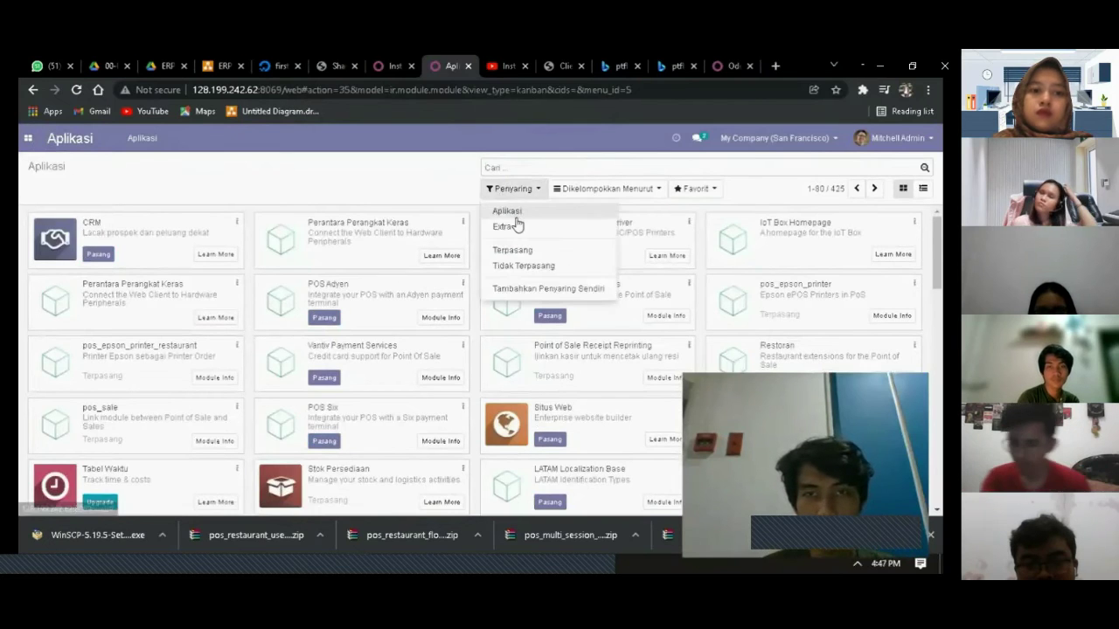
{"action": "left_click", "coordinate": [511, 213]}
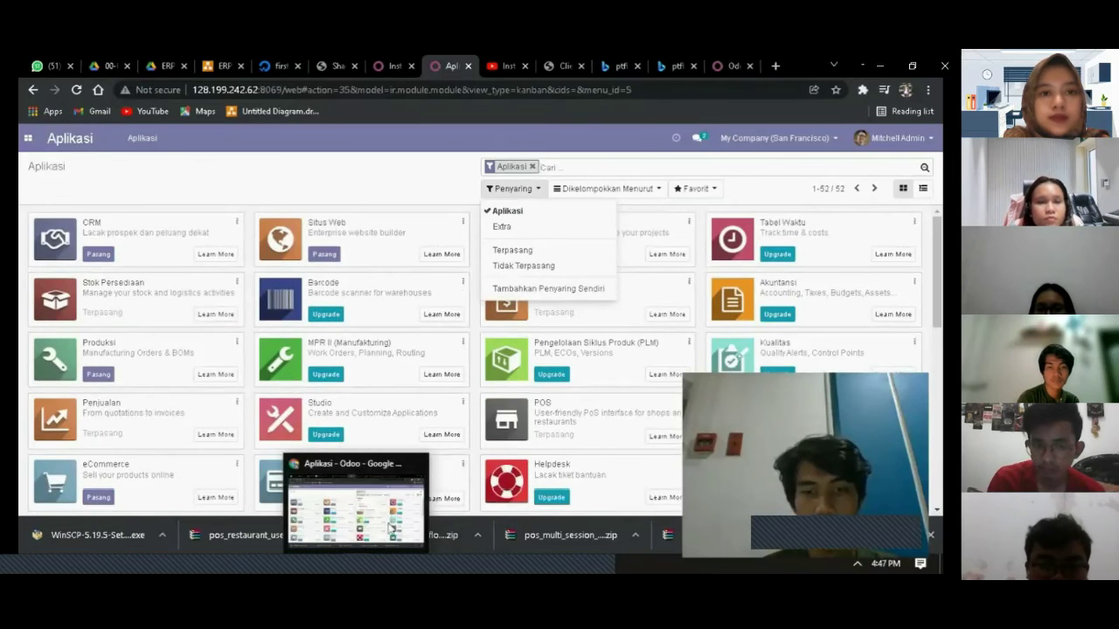
{"action": "left_click", "coordinate": [387, 516]}
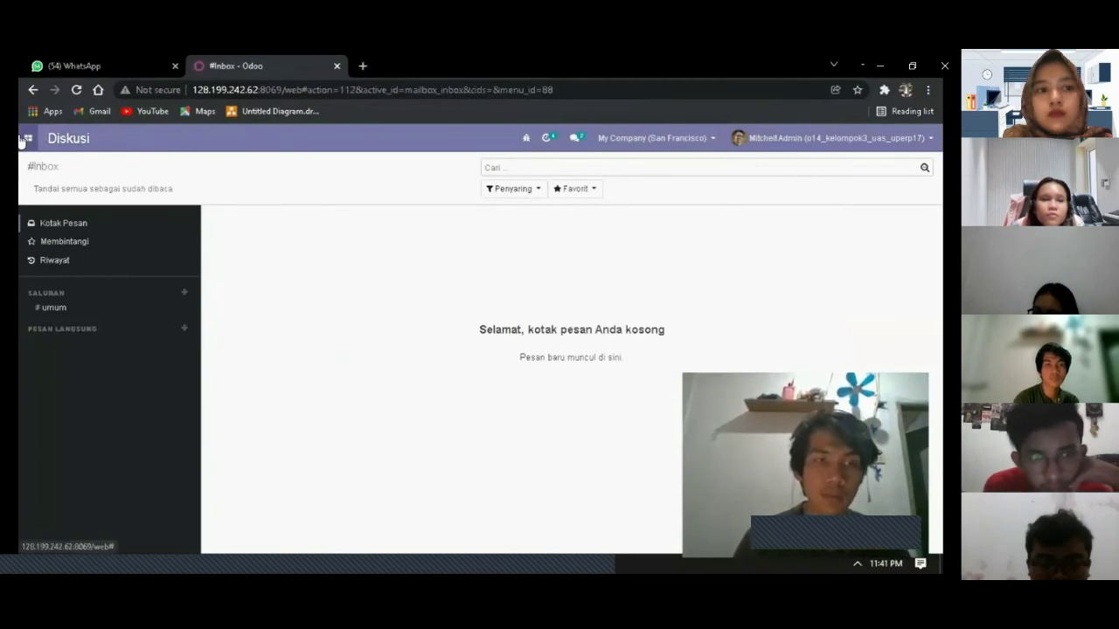
Start an import in the Pengguna list and load the file Kelompok 3 - User for column mapping
{"action": "mouse_move", "coordinate": [569, 480]}
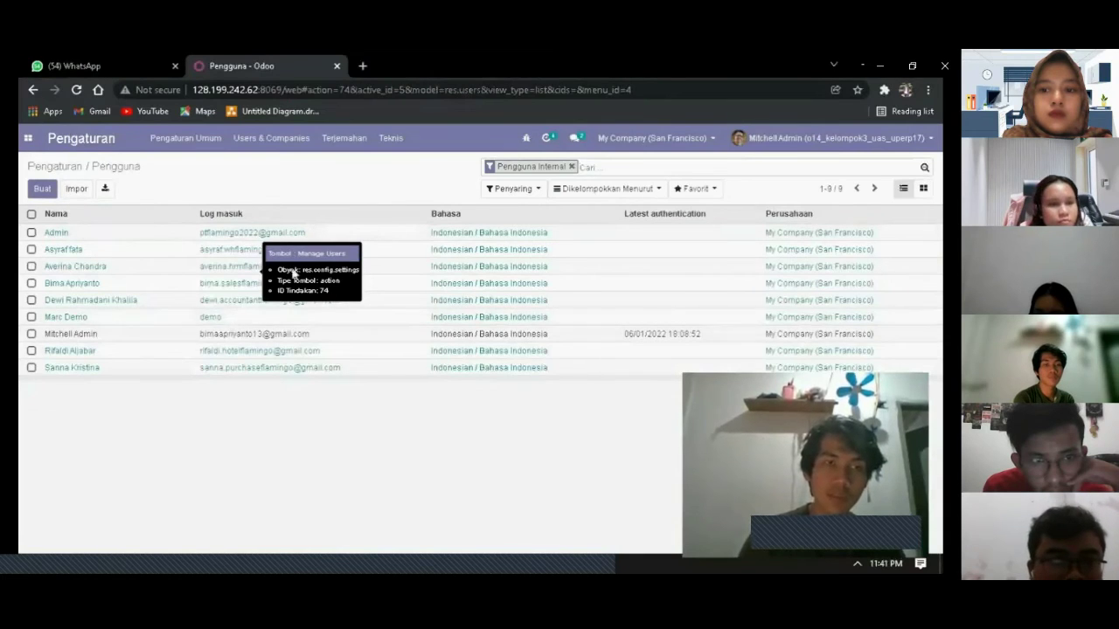
{"action": "left_click", "coordinate": [66, 191]}
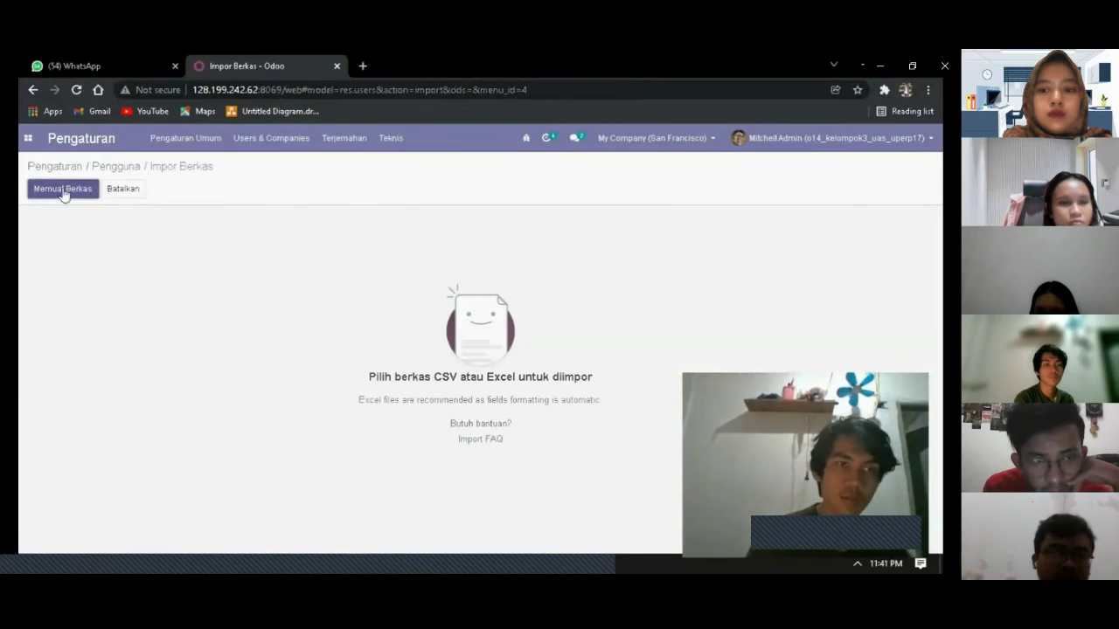
{"action": "left_click", "coordinate": [64, 191]}
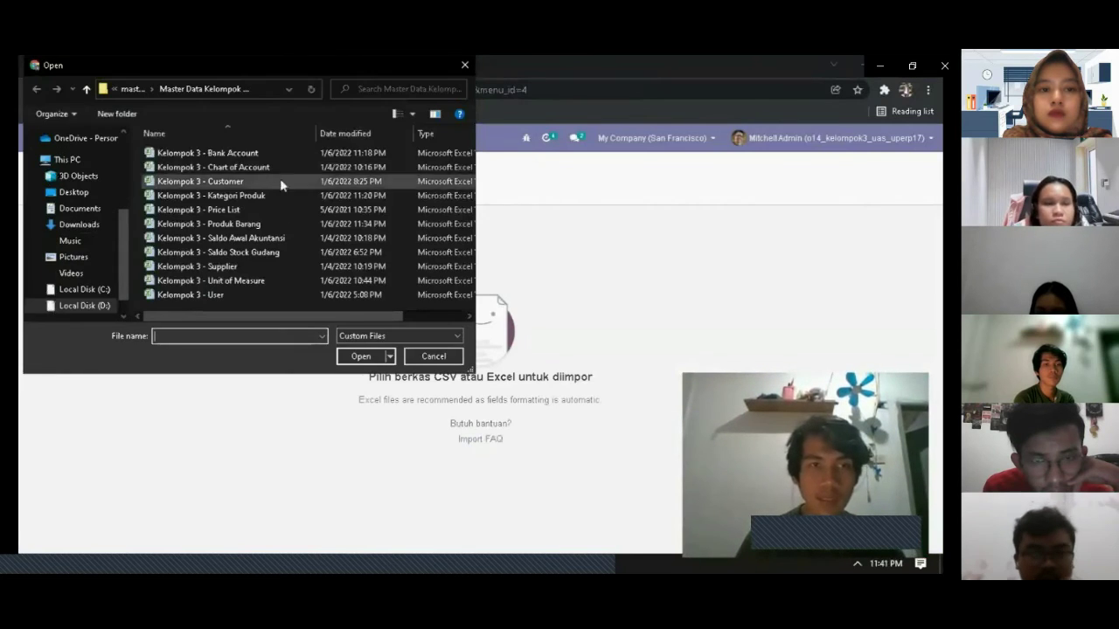
{"action": "left_click", "coordinate": [247, 295]}
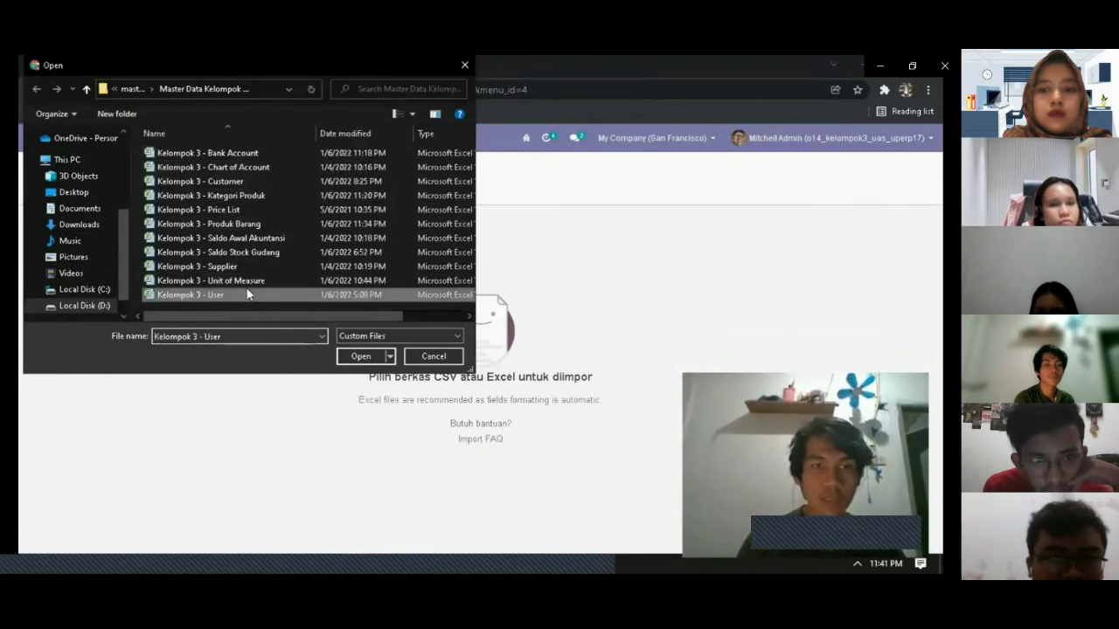
{"action": "double_click", "coordinate": [247, 293]}
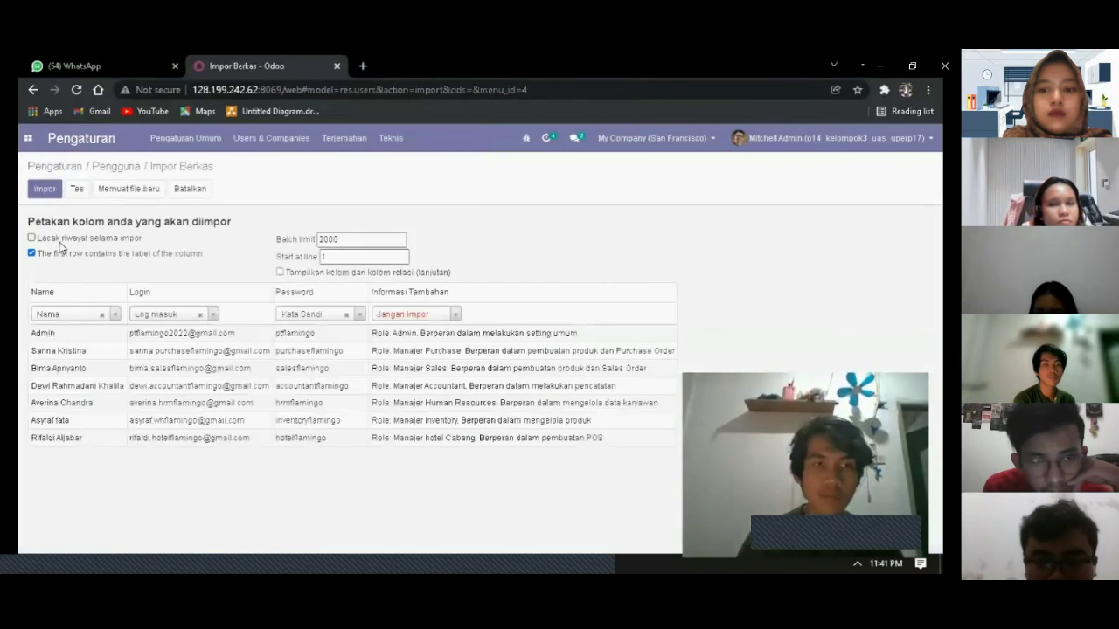
{"action": "left_click", "coordinate": [91, 191]}
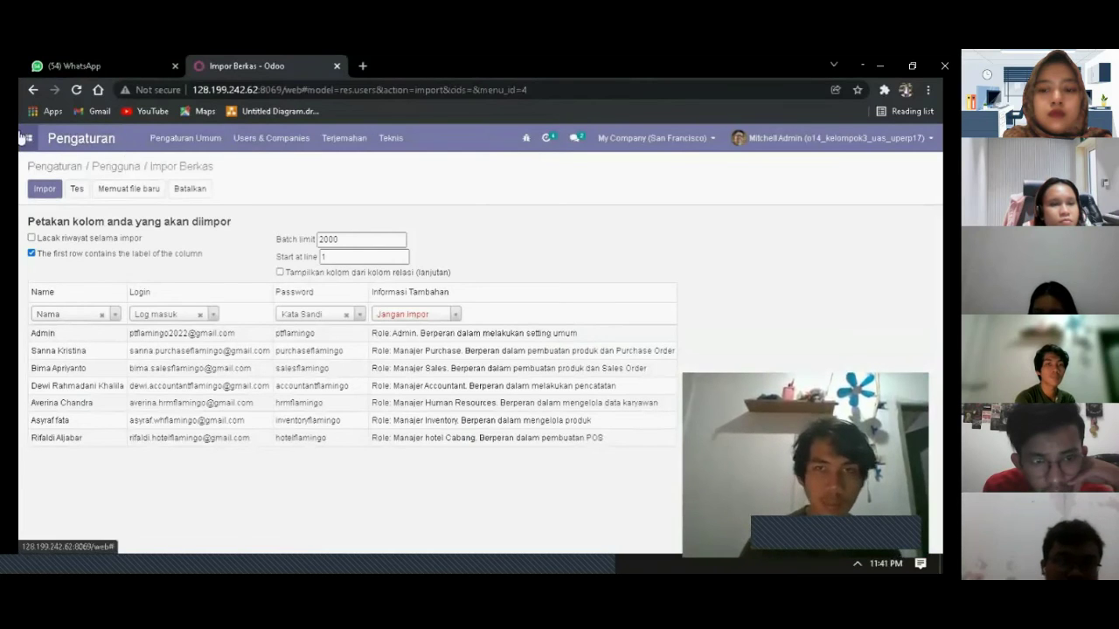
Leave the user import and open the Bank list from the Kontak app's configuration
{"action": "left_click", "coordinate": [27, 138]}
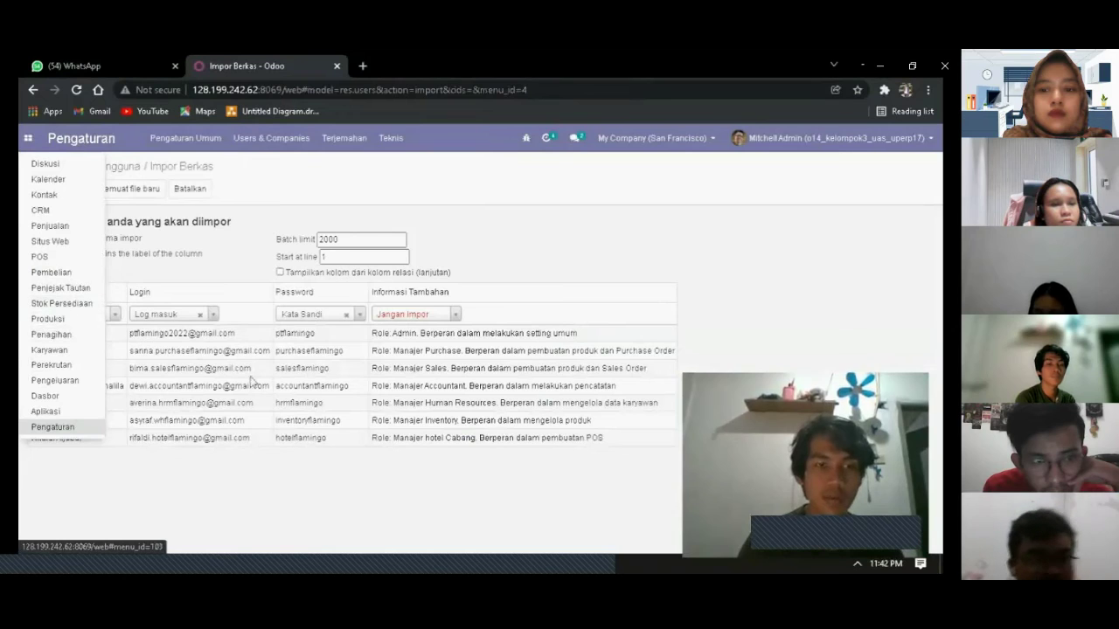
{"action": "left_click", "coordinate": [53, 427]}
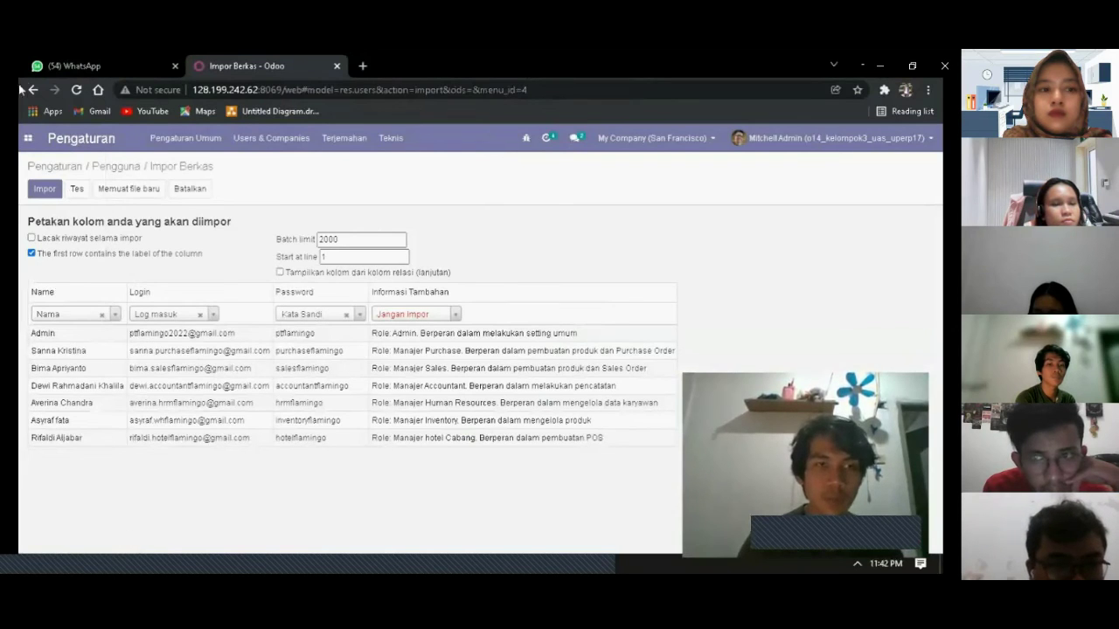
{"action": "left_click", "coordinate": [28, 138]}
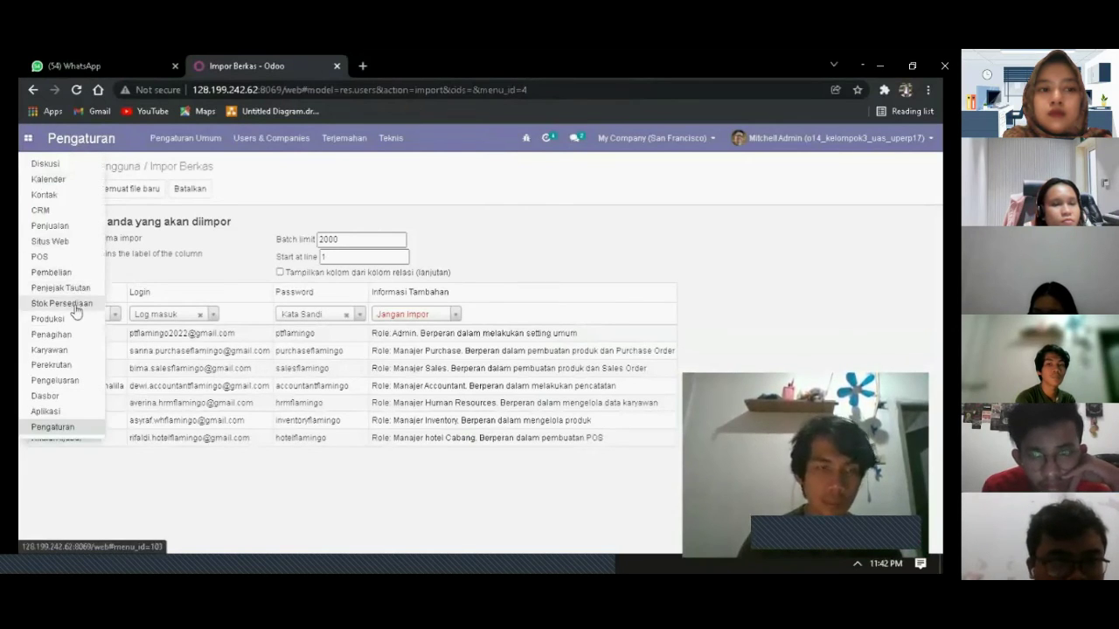
{"action": "left_click", "coordinate": [44, 194]}
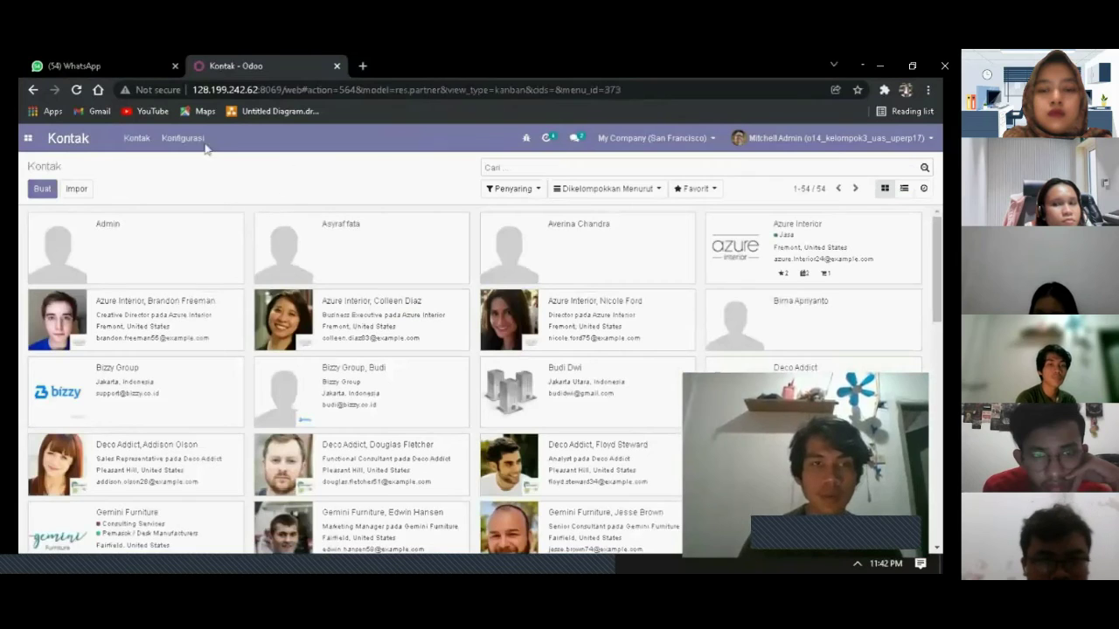
{"action": "left_click", "coordinate": [172, 152]}
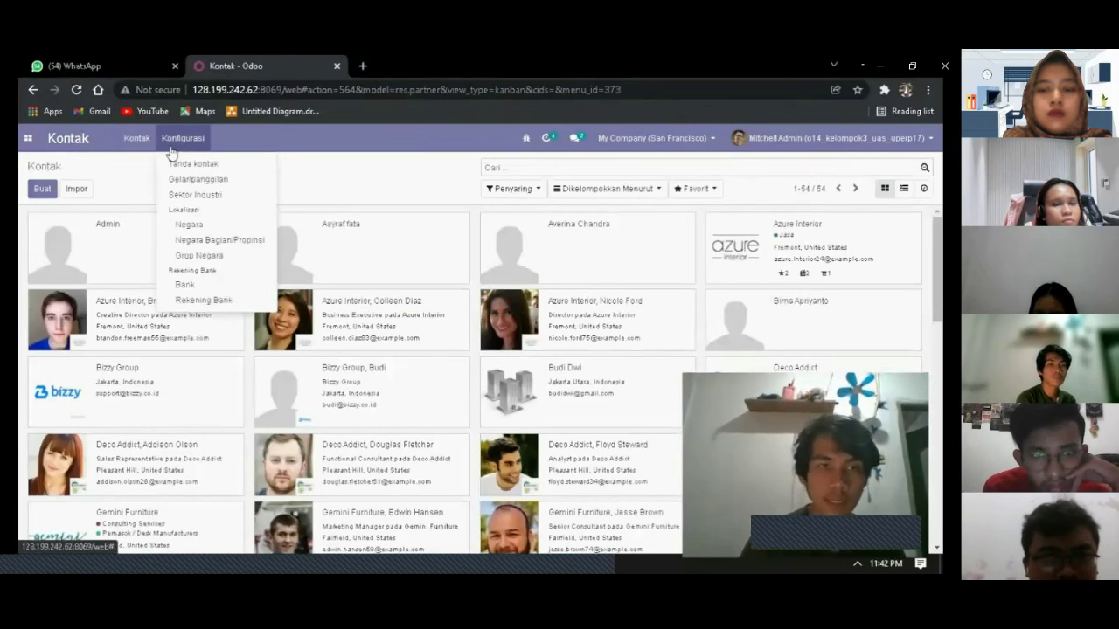
{"action": "left_click", "coordinate": [184, 285]}
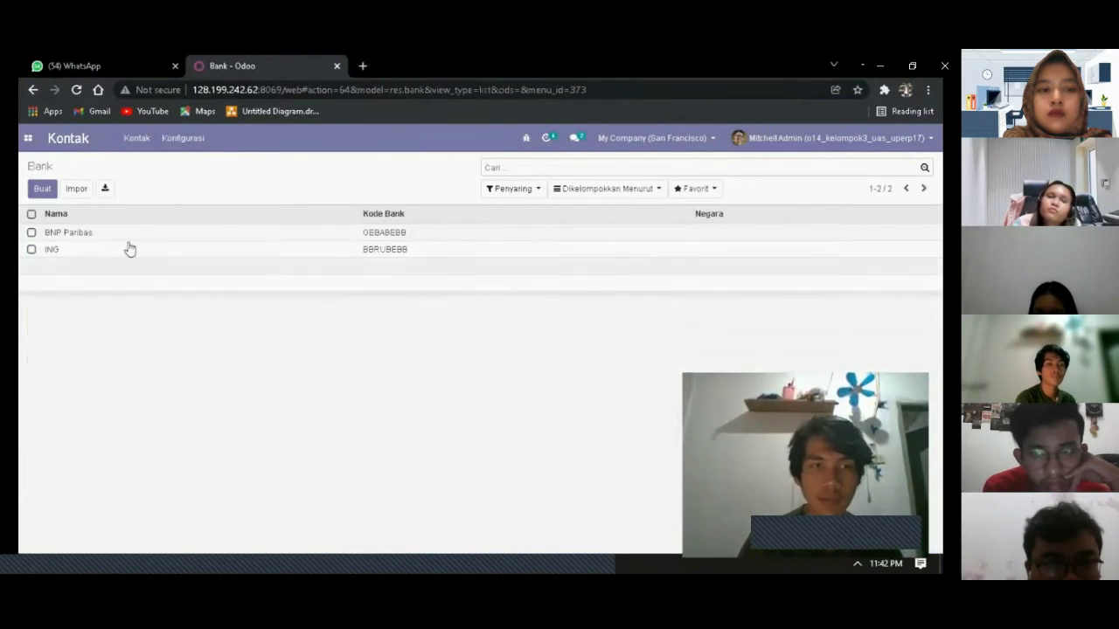
Load the file Kelompok 3 - Bank Account into the Bank list's import, test it and import the records
{"action": "left_click", "coordinate": [85, 195]}
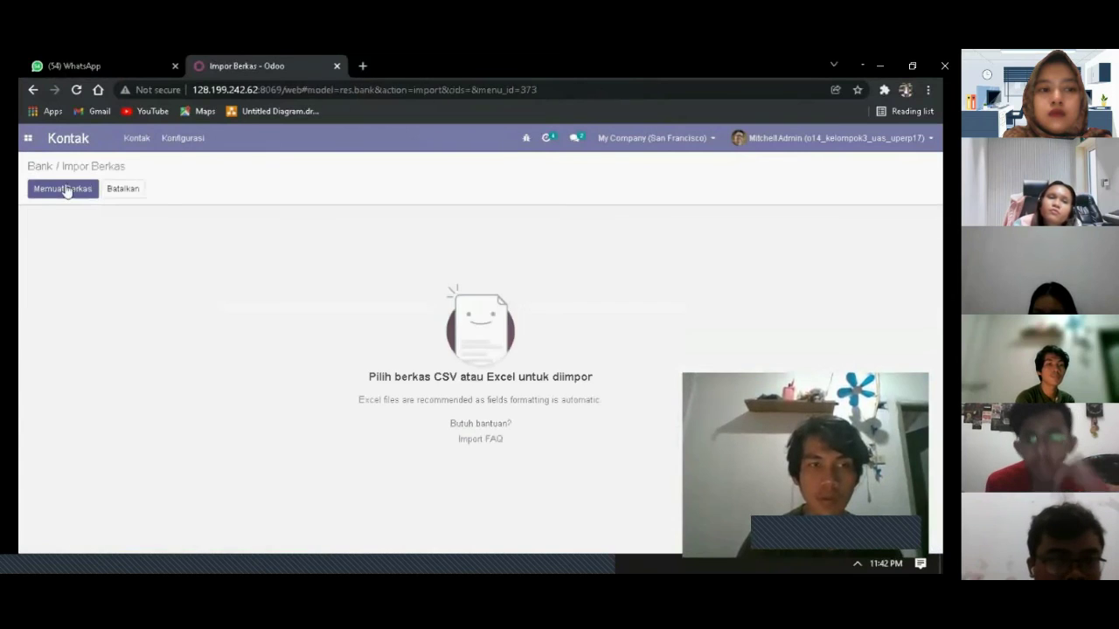
{"action": "left_click", "coordinate": [66, 188]}
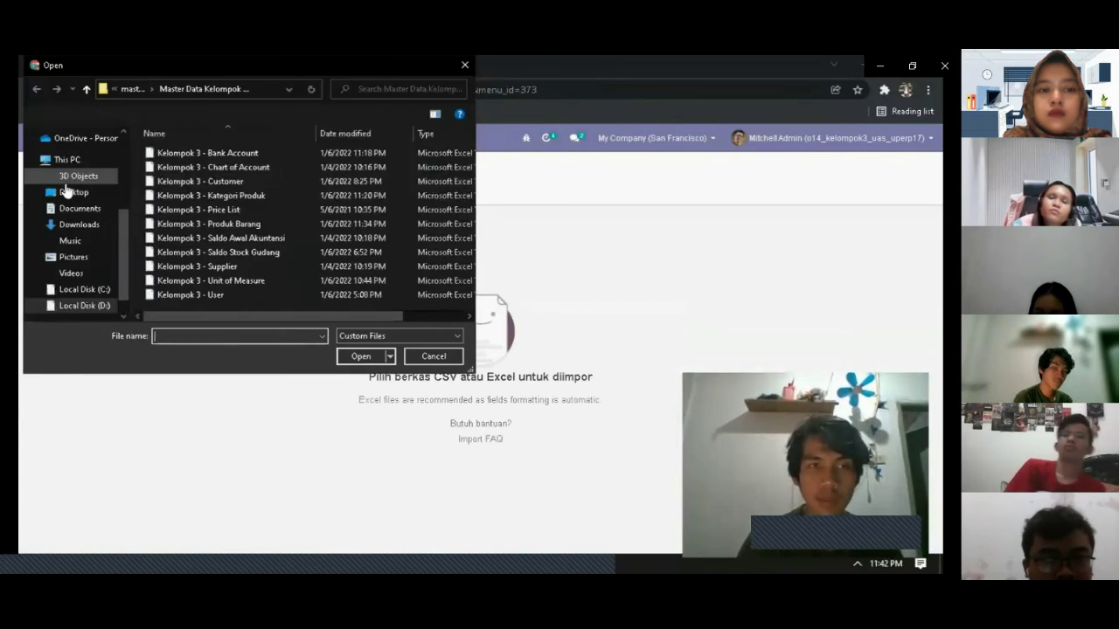
{"action": "left_click", "coordinate": [242, 157]}
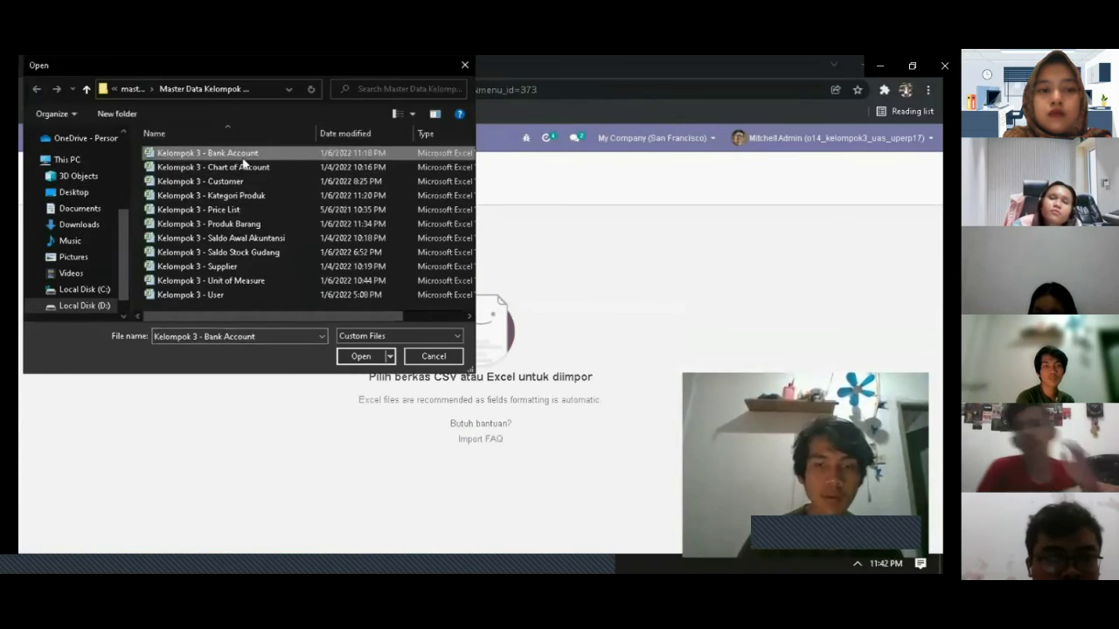
{"action": "double_click", "coordinate": [243, 159]}
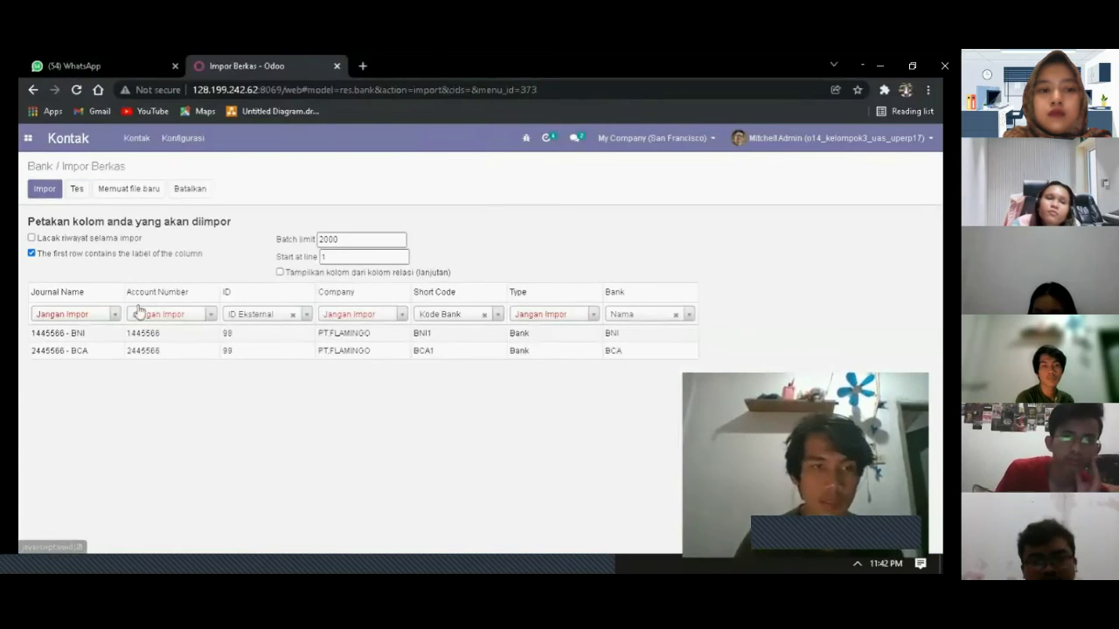
{"action": "left_click", "coordinate": [81, 196]}
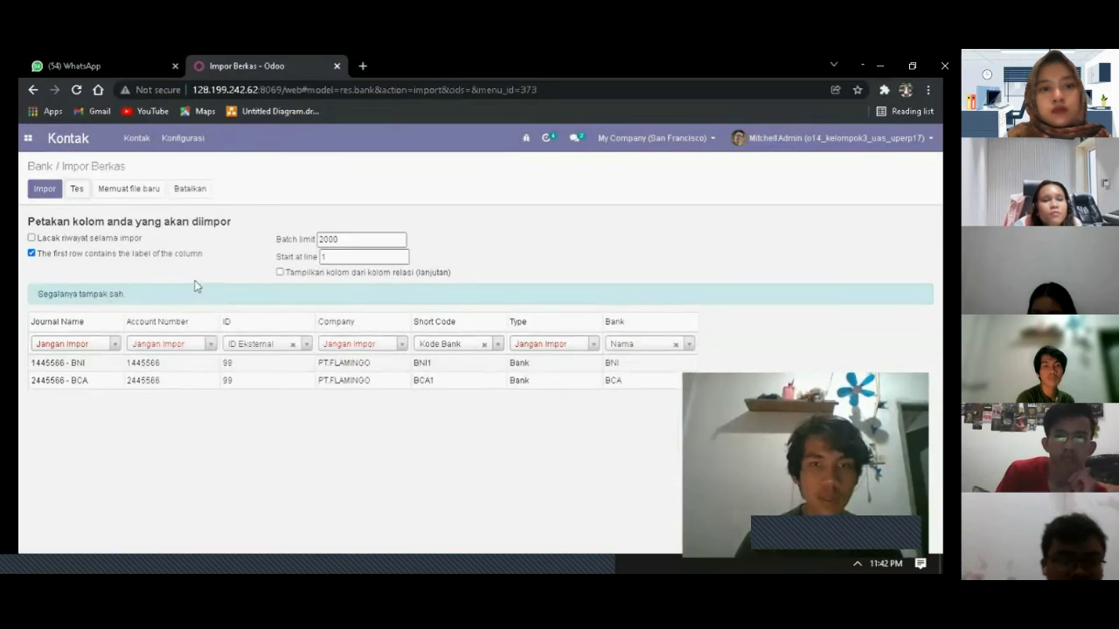
{"action": "left_click", "coordinate": [80, 196]}
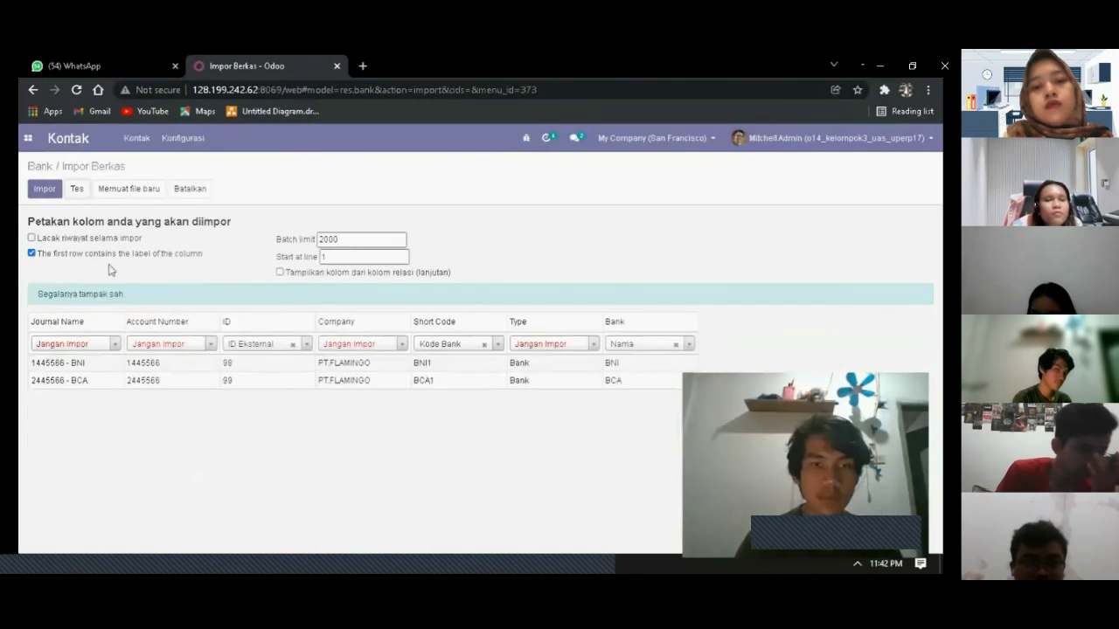
{"action": "left_click", "coordinate": [46, 189]}
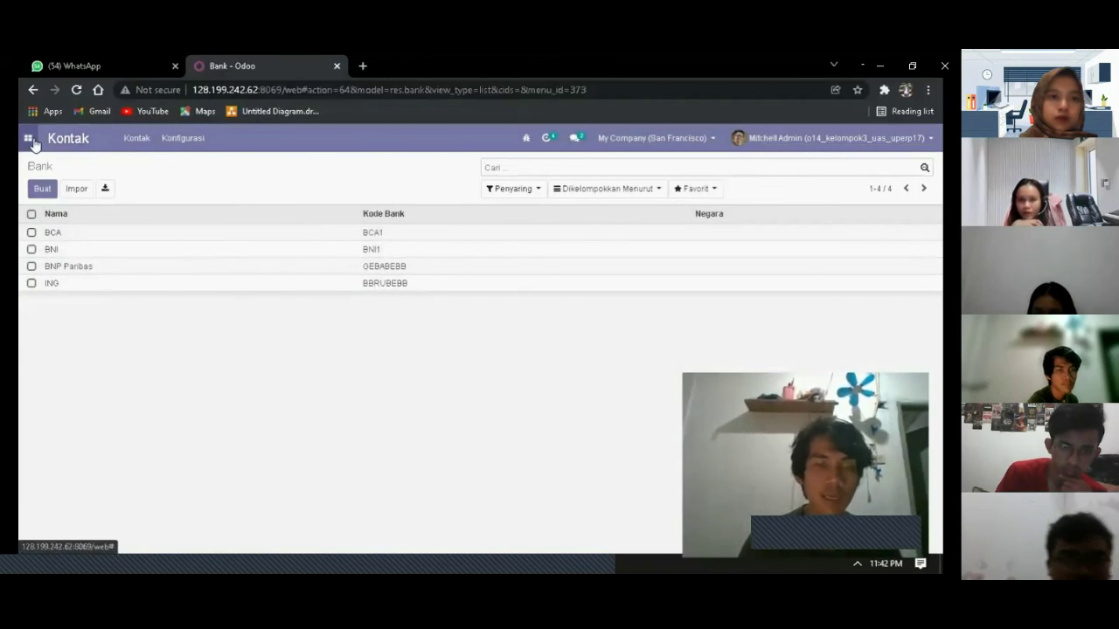
Check the master data folder, return to Odoo and open the Pelanggan list in the Penjualan app
{"action": "left_click", "coordinate": [122, 500]}
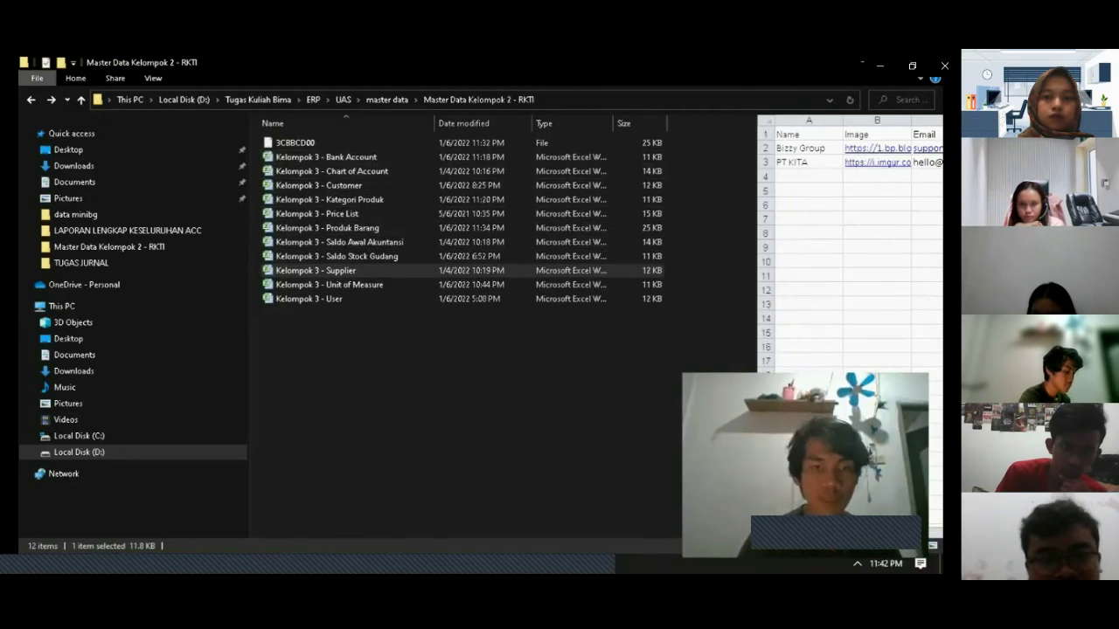
{"action": "left_click", "coordinate": [354, 503]}
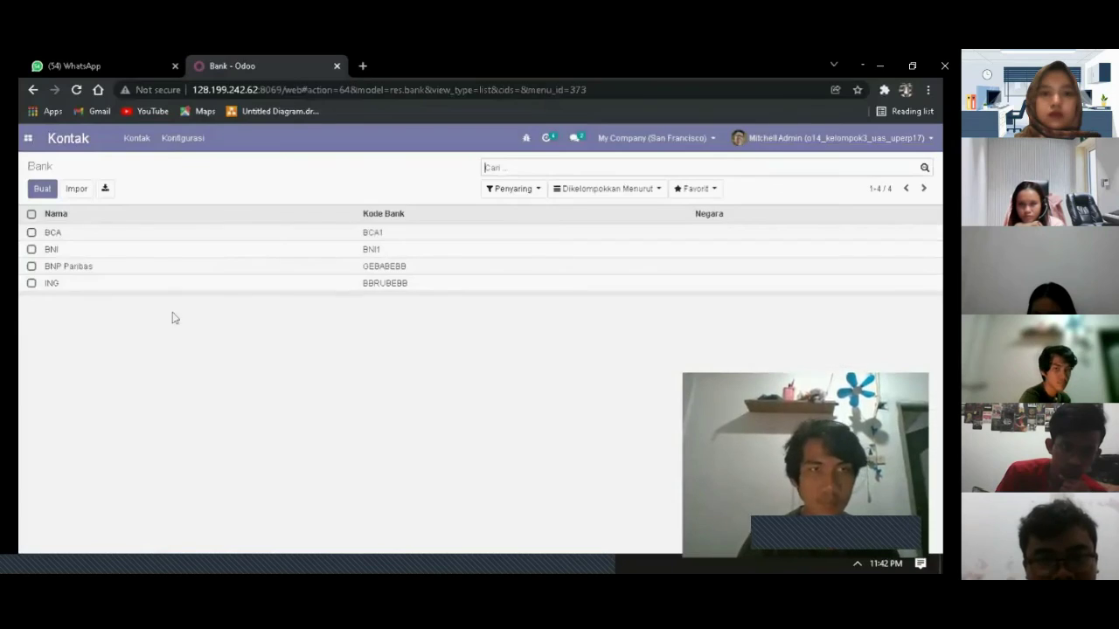
{"action": "left_click", "coordinate": [23, 140]}
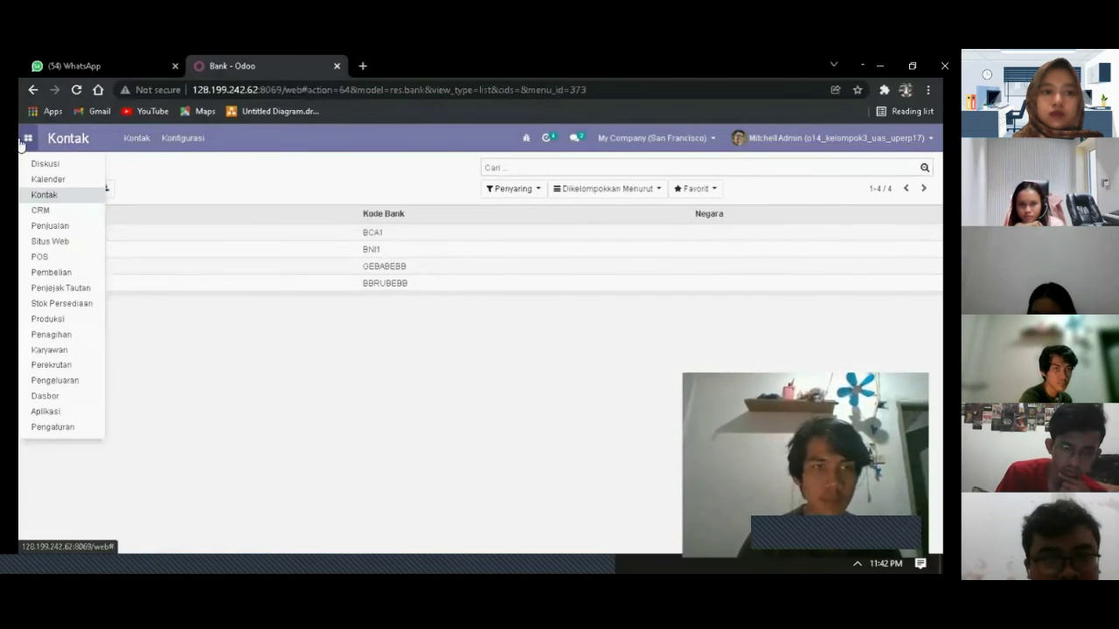
{"action": "left_click", "coordinate": [53, 226]}
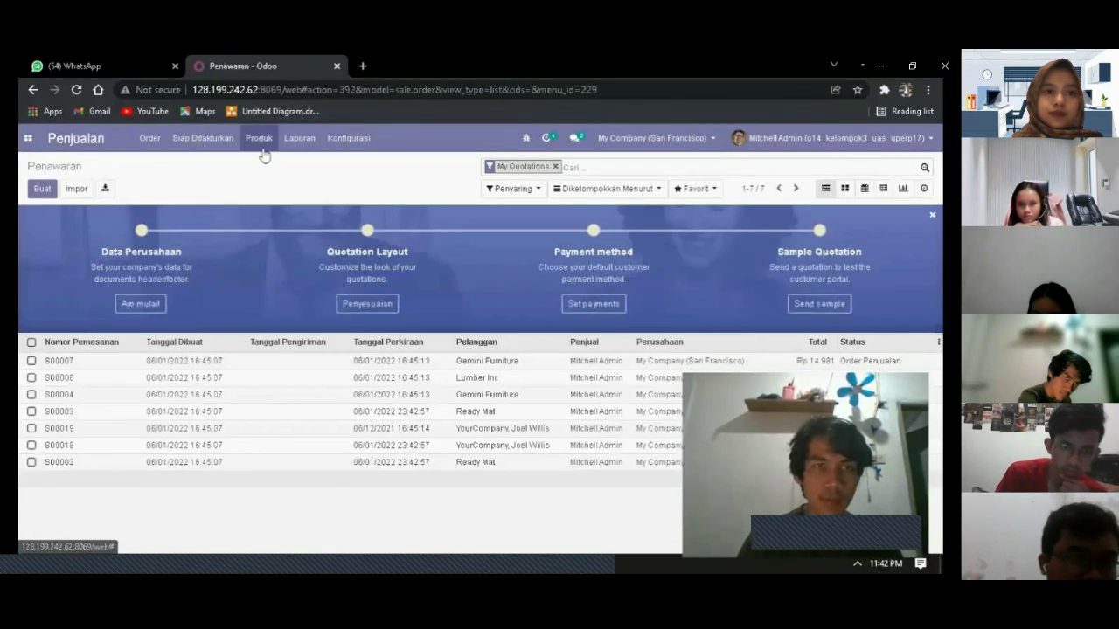
{"action": "left_click", "coordinate": [163, 146]}
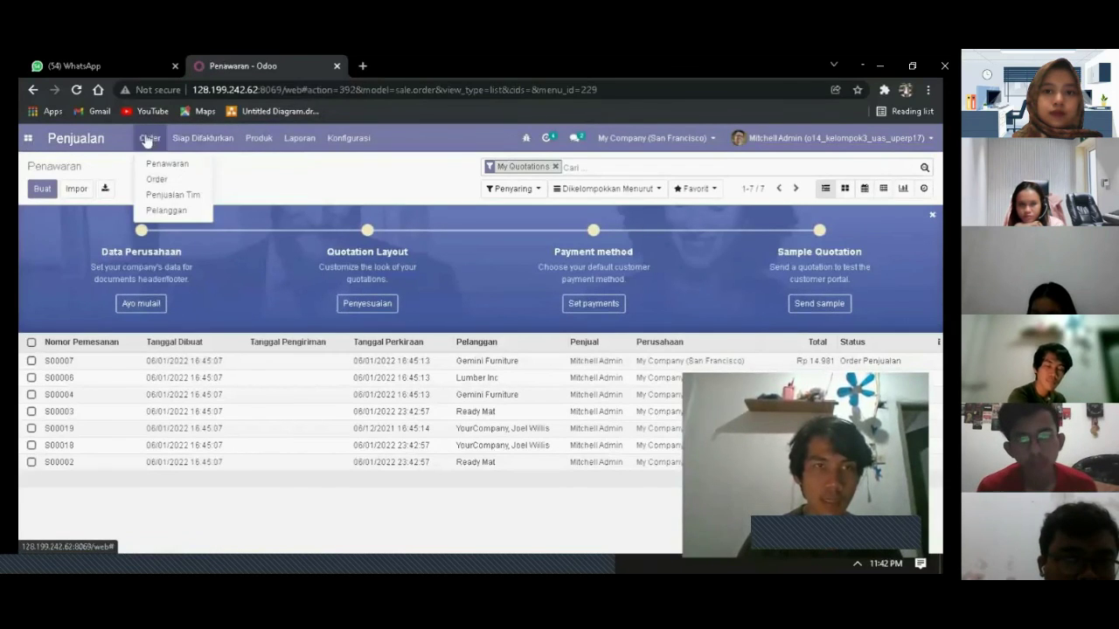
{"action": "left_click", "coordinate": [164, 211]}
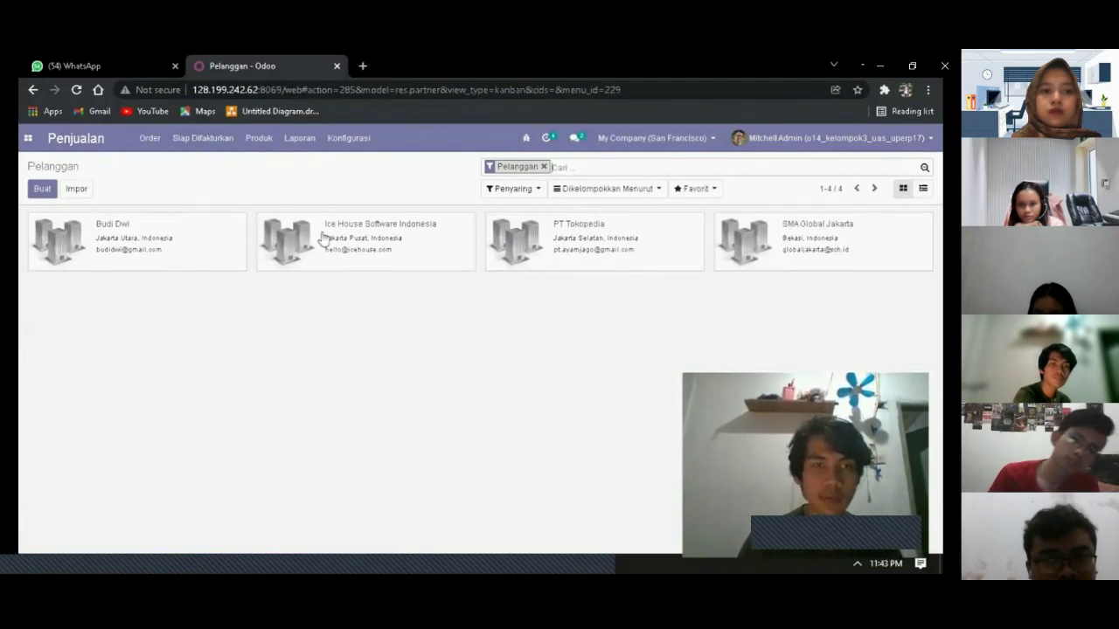
Load the file Kelompok 3 - Customer into the Pelanggan list's import, test it and return to the list
{"action": "left_click", "coordinate": [76, 189]}
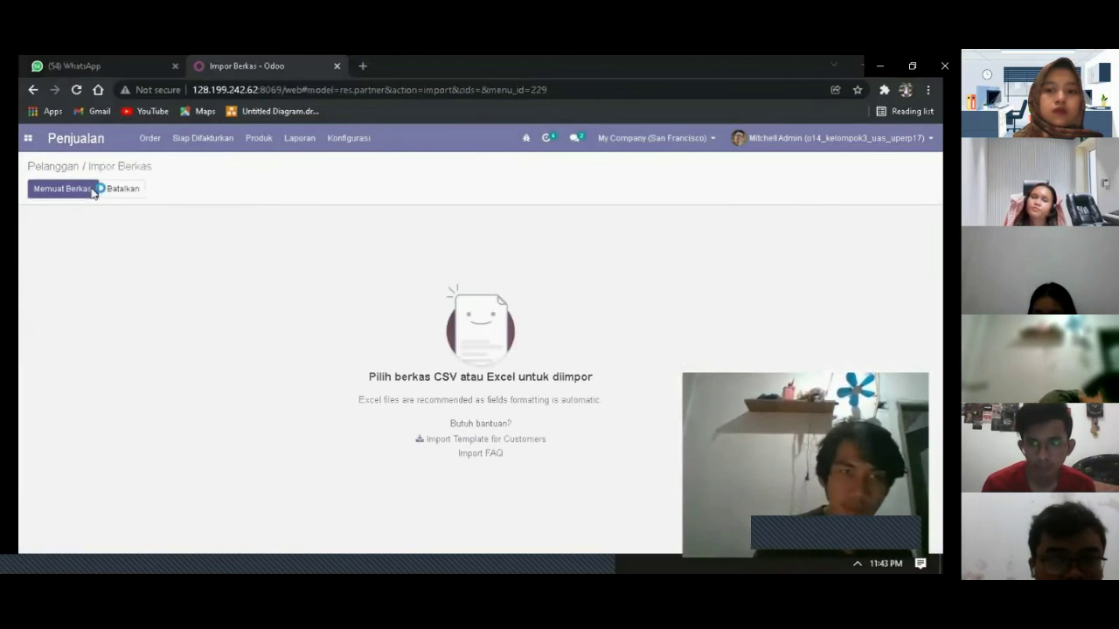
{"action": "left_click", "coordinate": [93, 191]}
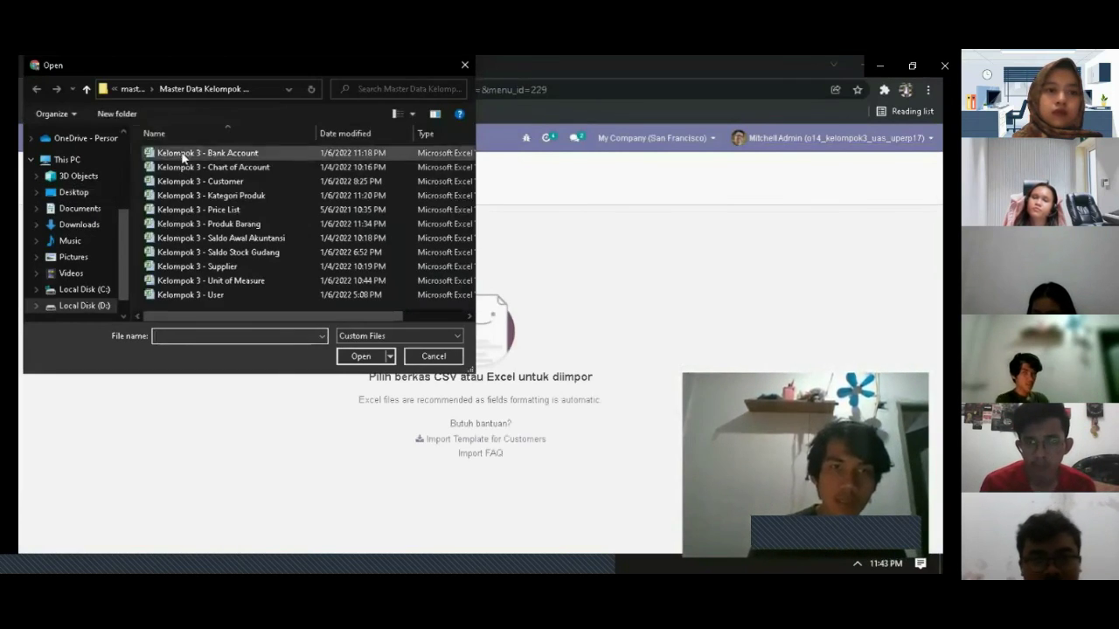
{"action": "double_click", "coordinate": [235, 182]}
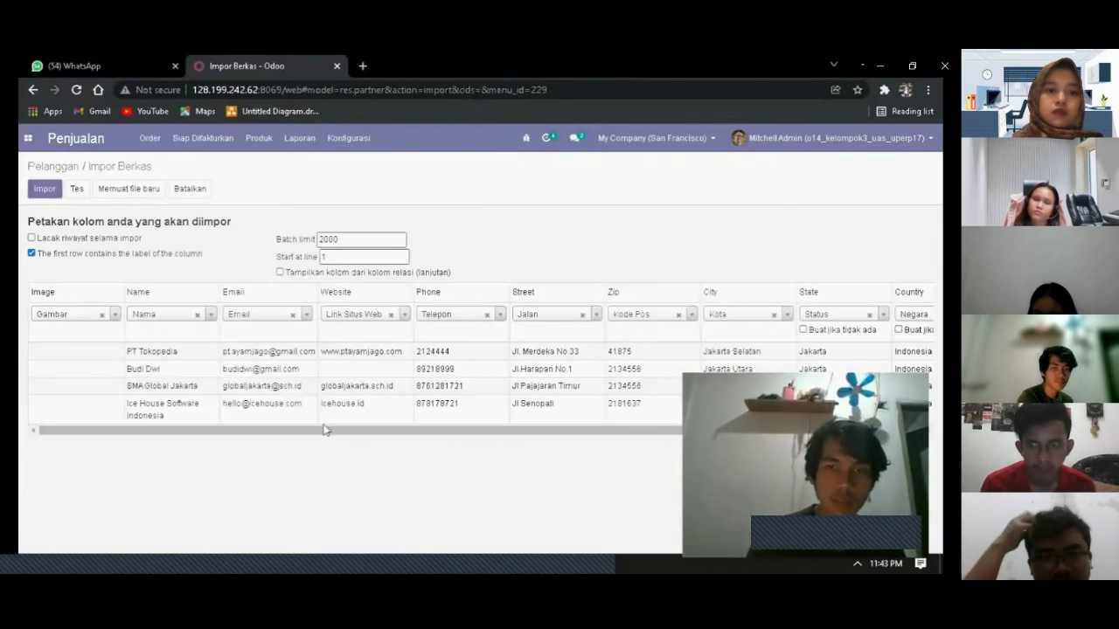
{"action": "left_click", "coordinate": [82, 190]}
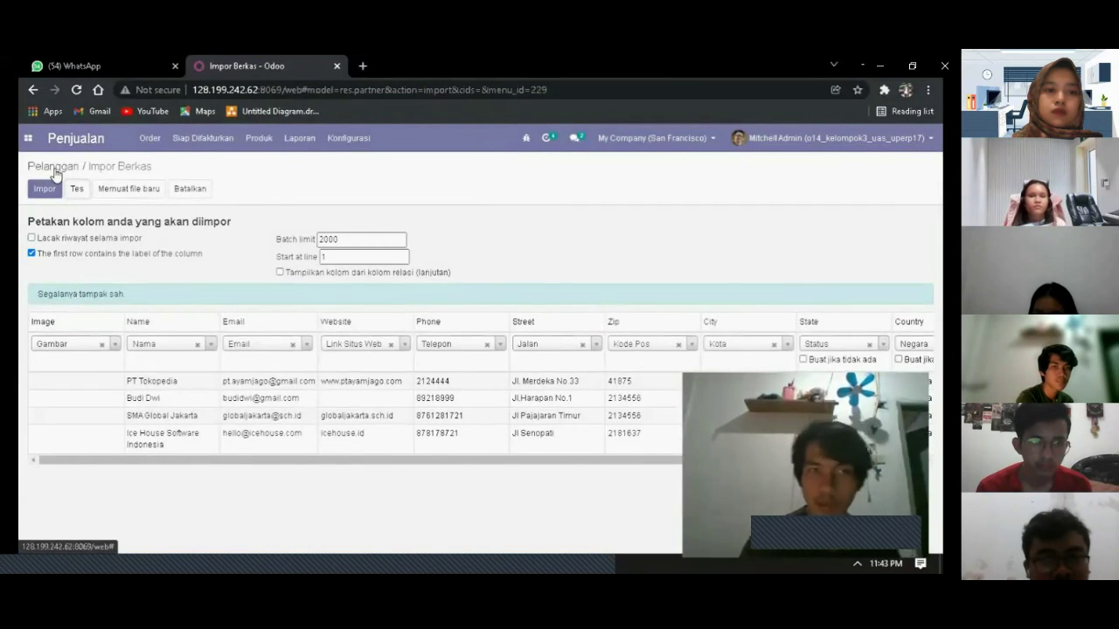
{"action": "left_click", "coordinate": [54, 166]}
Open the Pemasok list in the Pembelian app
{"action": "left_click", "coordinate": [28, 138]}
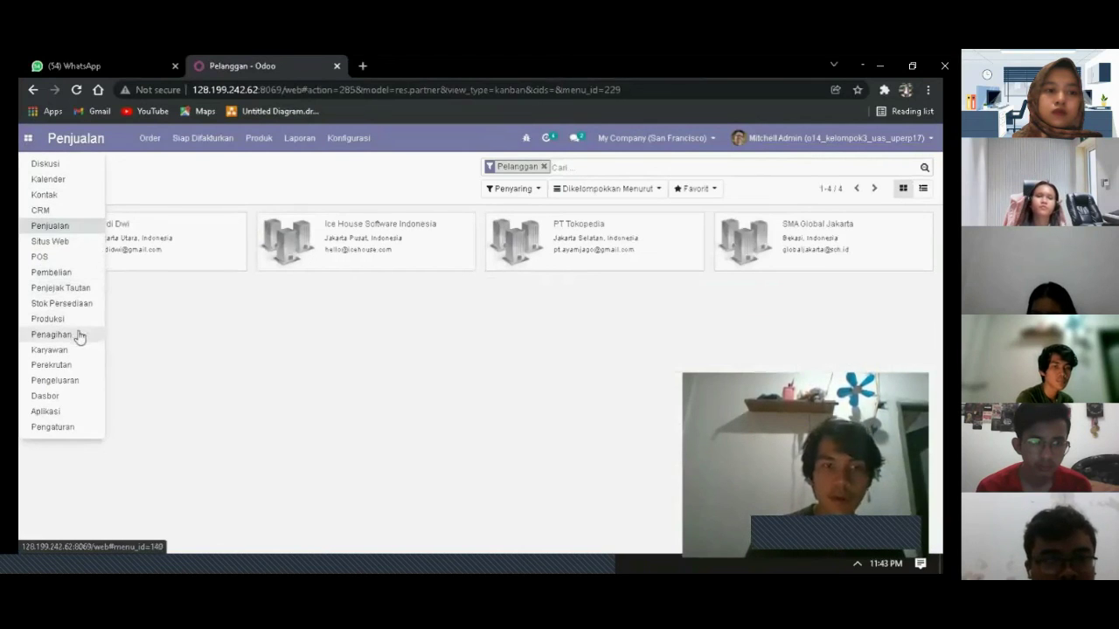
{"action": "left_click", "coordinate": [54, 271]}
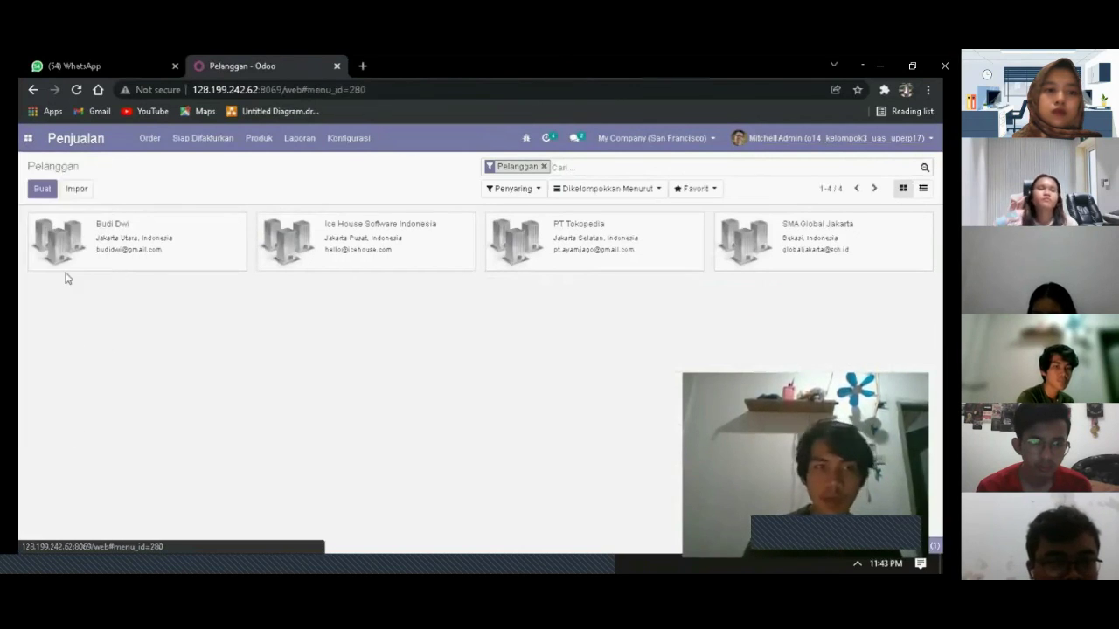
{"action": "left_click", "coordinate": [156, 138]}
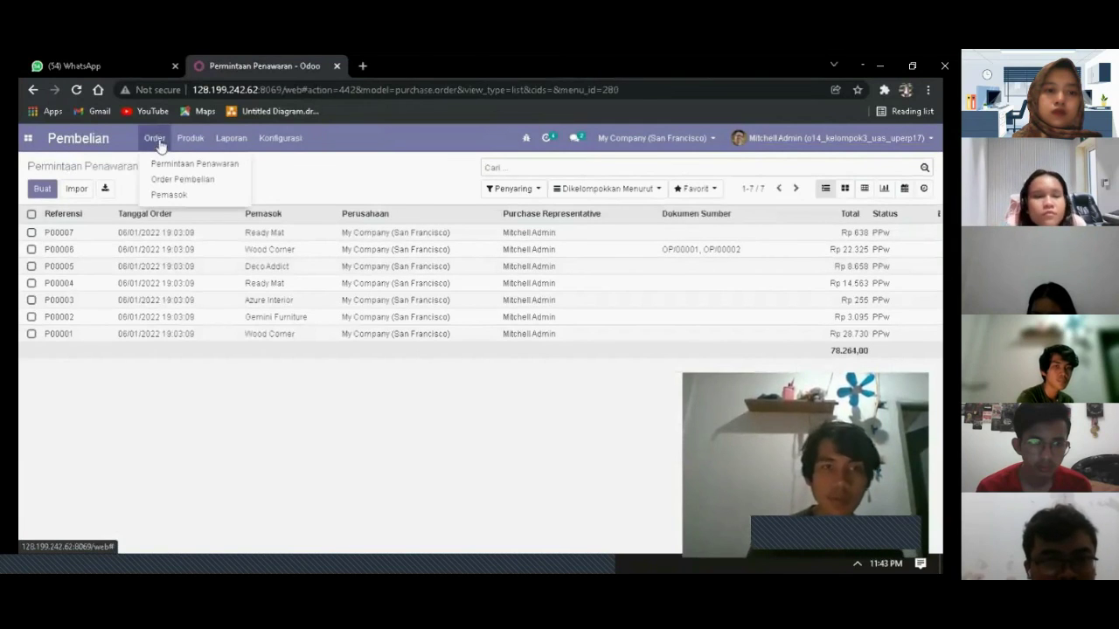
{"action": "left_click", "coordinate": [173, 196]}
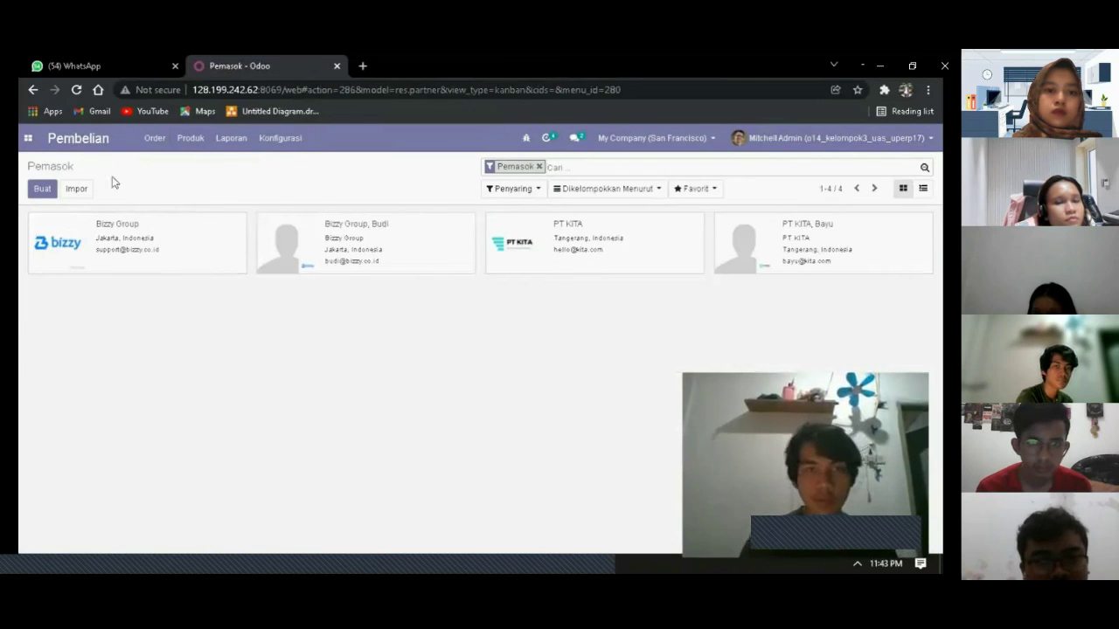
Load the file Kelompok 3 - Supplier into the Pemasok list's import and test it
{"action": "left_click", "coordinate": [77, 189]}
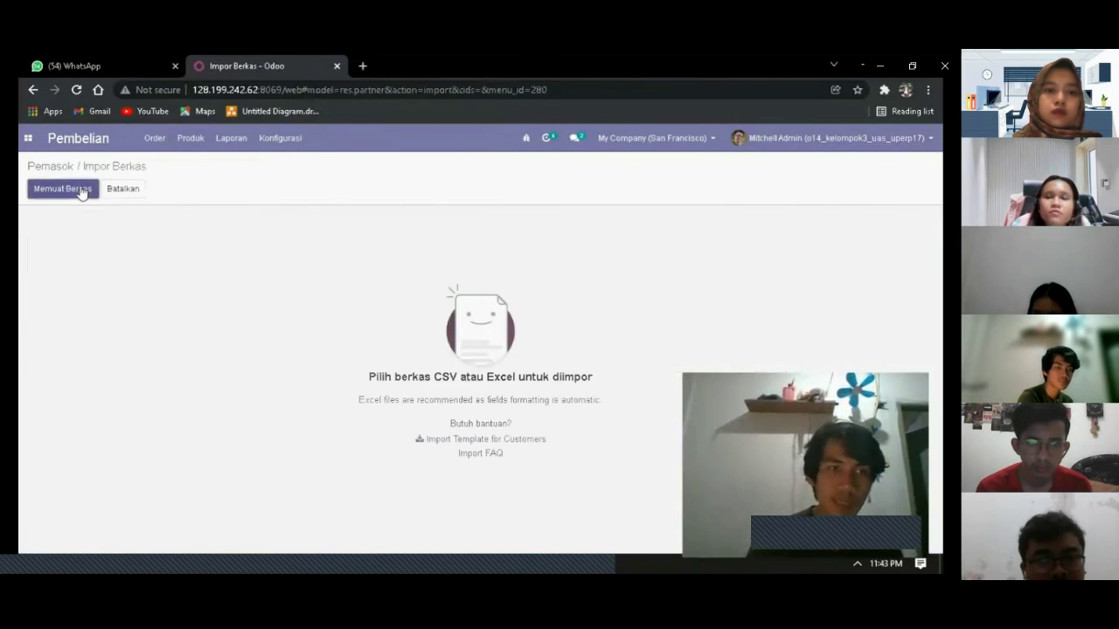
{"action": "left_click", "coordinate": [80, 191]}
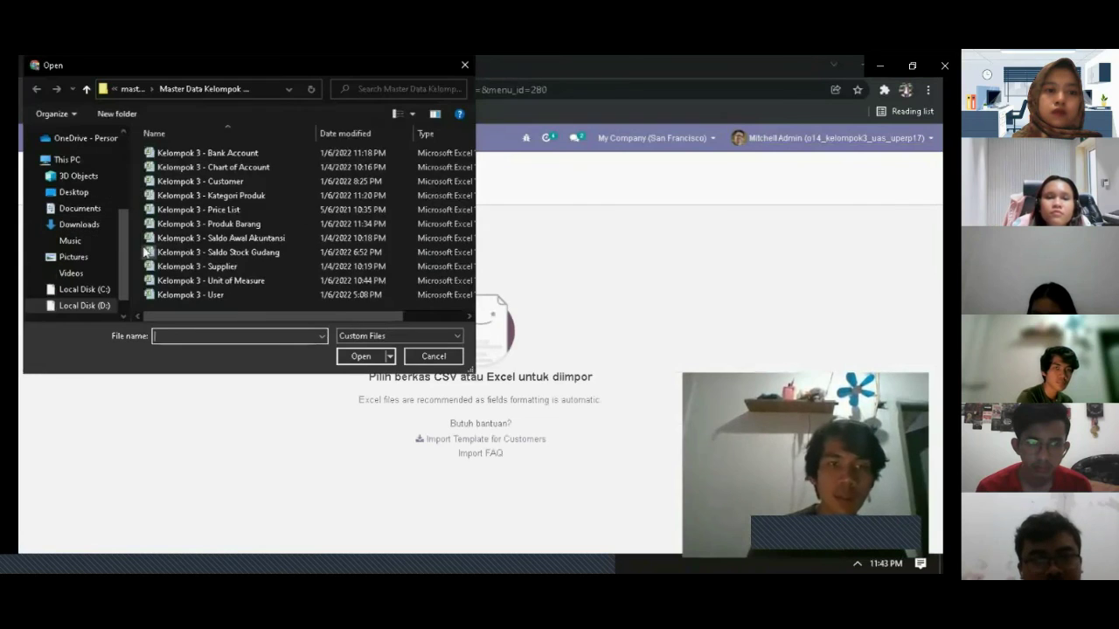
{"action": "left_click", "coordinate": [223, 267]}
{"action": "double_click", "coordinate": [218, 266]}
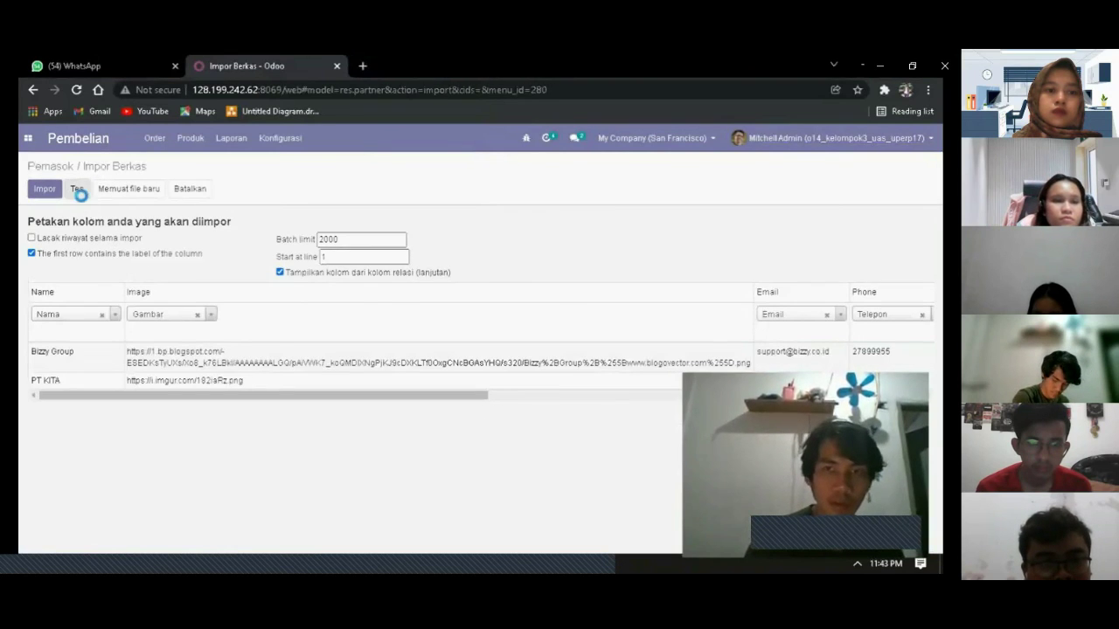
{"action": "left_click", "coordinate": [78, 190]}
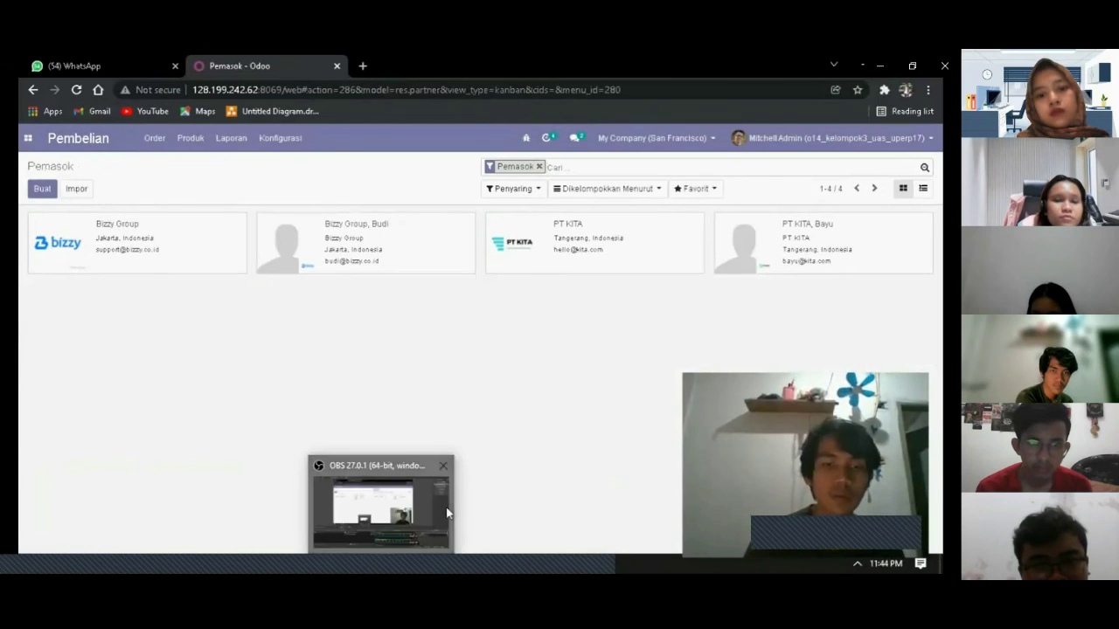
{"action": "left_click", "coordinate": [446, 514]}
{"action": "mouse_move", "coordinate": [528, 300]}
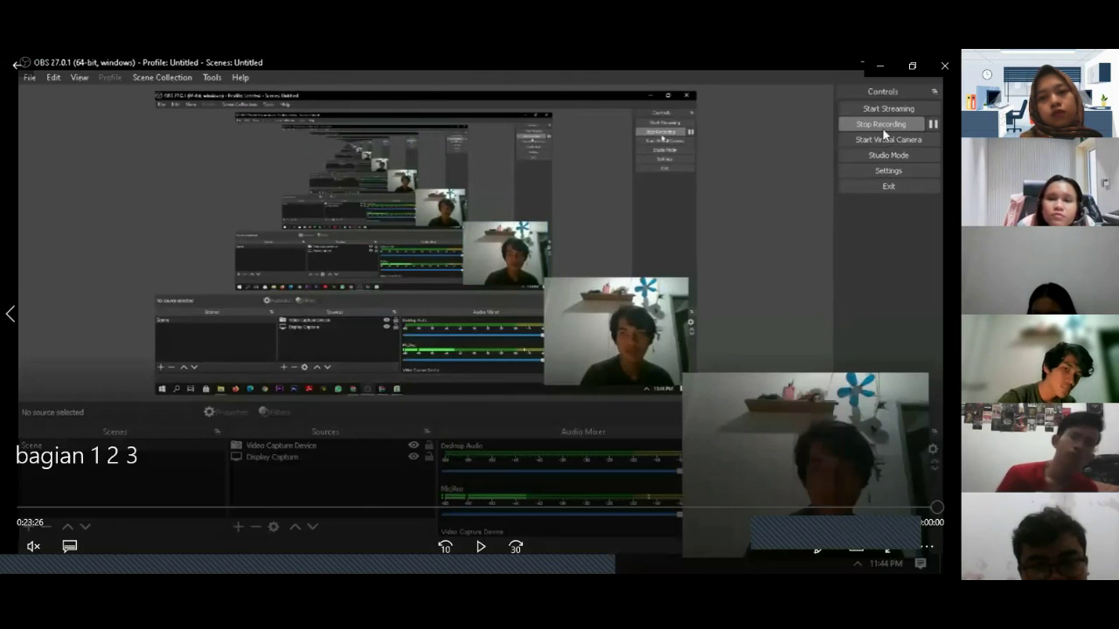